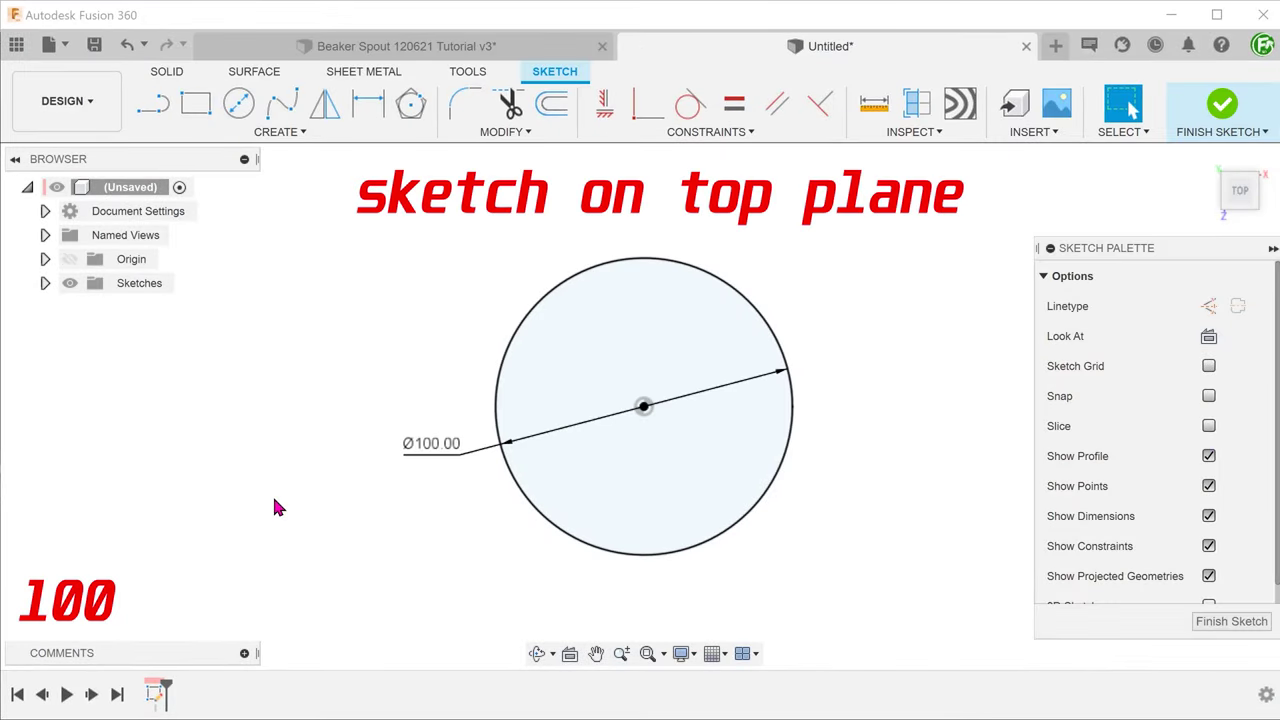
- Extrude the circle -100 mm as an open surface, then select the XZ origin plane
{"action": "left_click", "coordinate": [248, 75]}
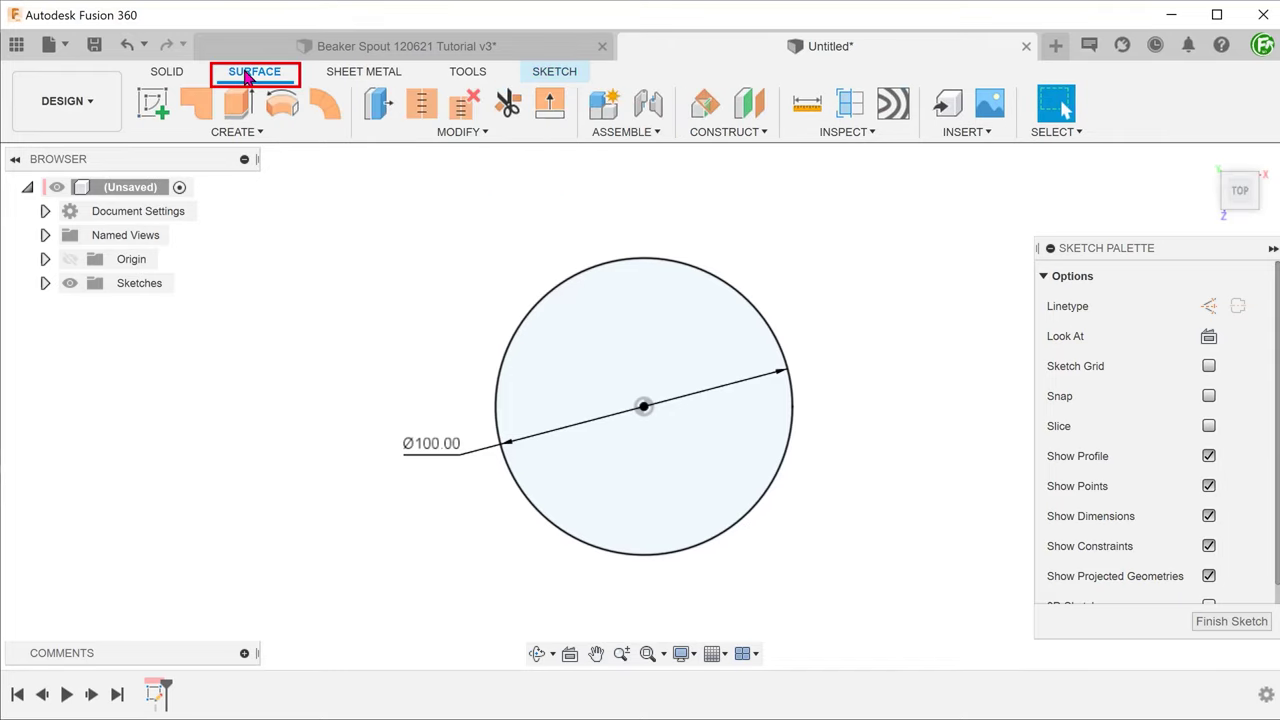
{"action": "left_click", "coordinate": [240, 103]}
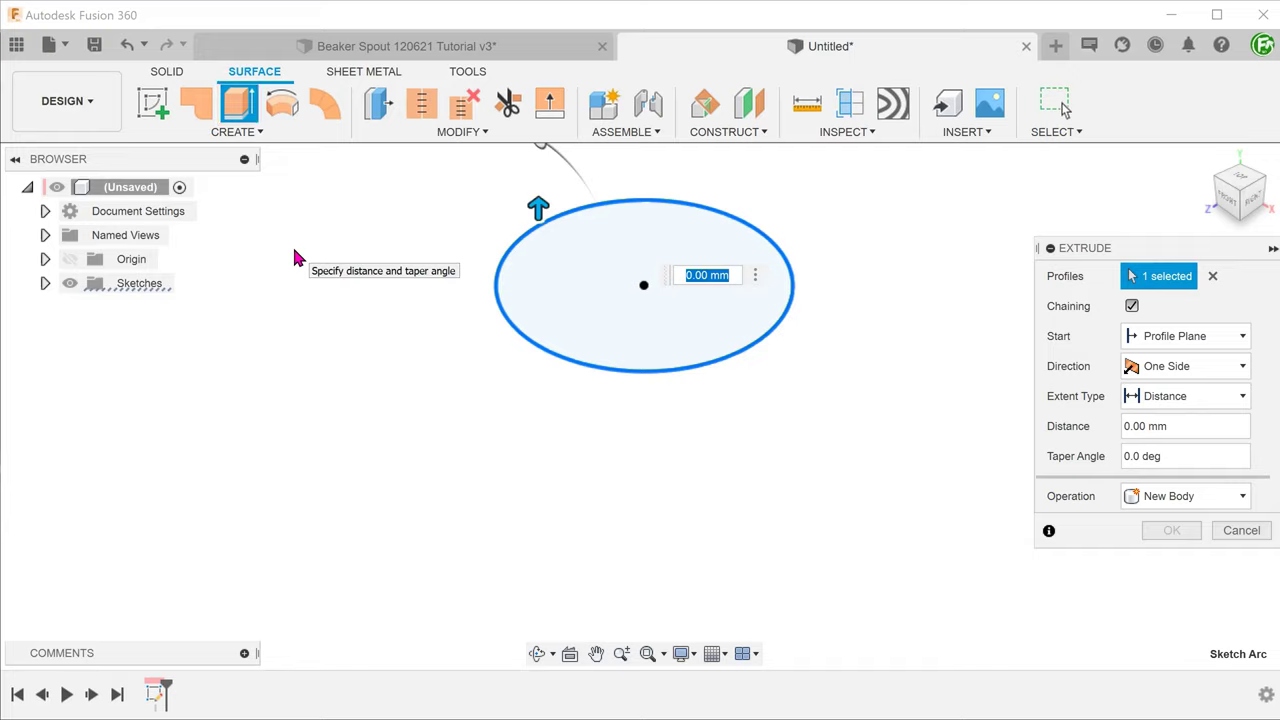
{"action": "type", "text": "-100"}
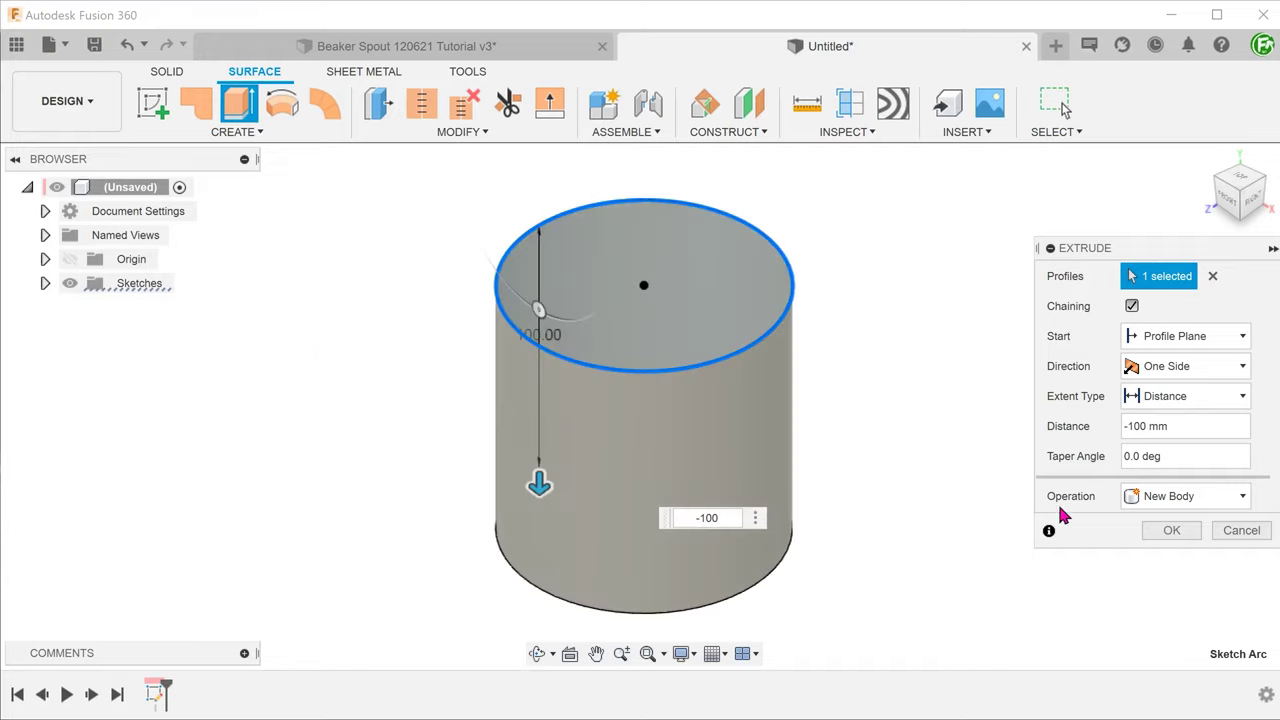
{"action": "left_click", "coordinate": [1168, 530]}
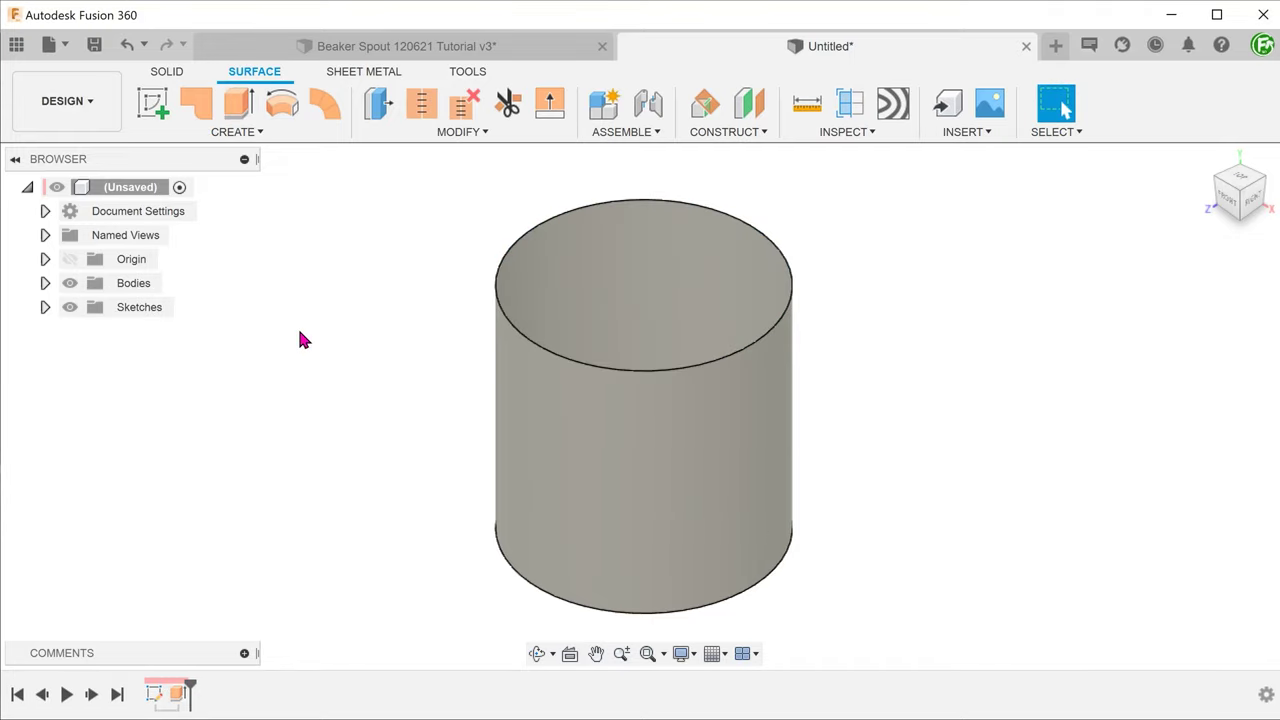
{"action": "left_click", "coordinate": [69, 259]}
{"action": "left_click", "coordinate": [641, 333]}
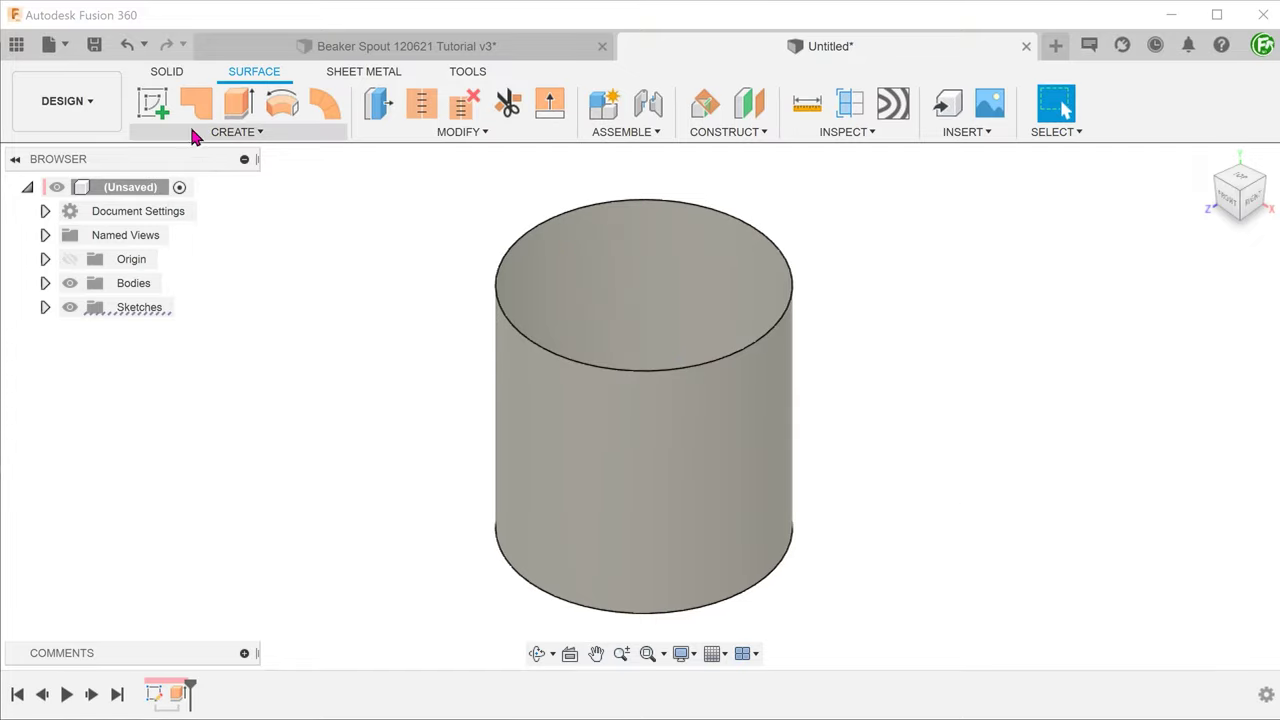
- Start a sketch on the XZ plane and draw an 8.4 mm vertical line down from the rim
{"action": "left_click", "coordinate": [156, 106]}
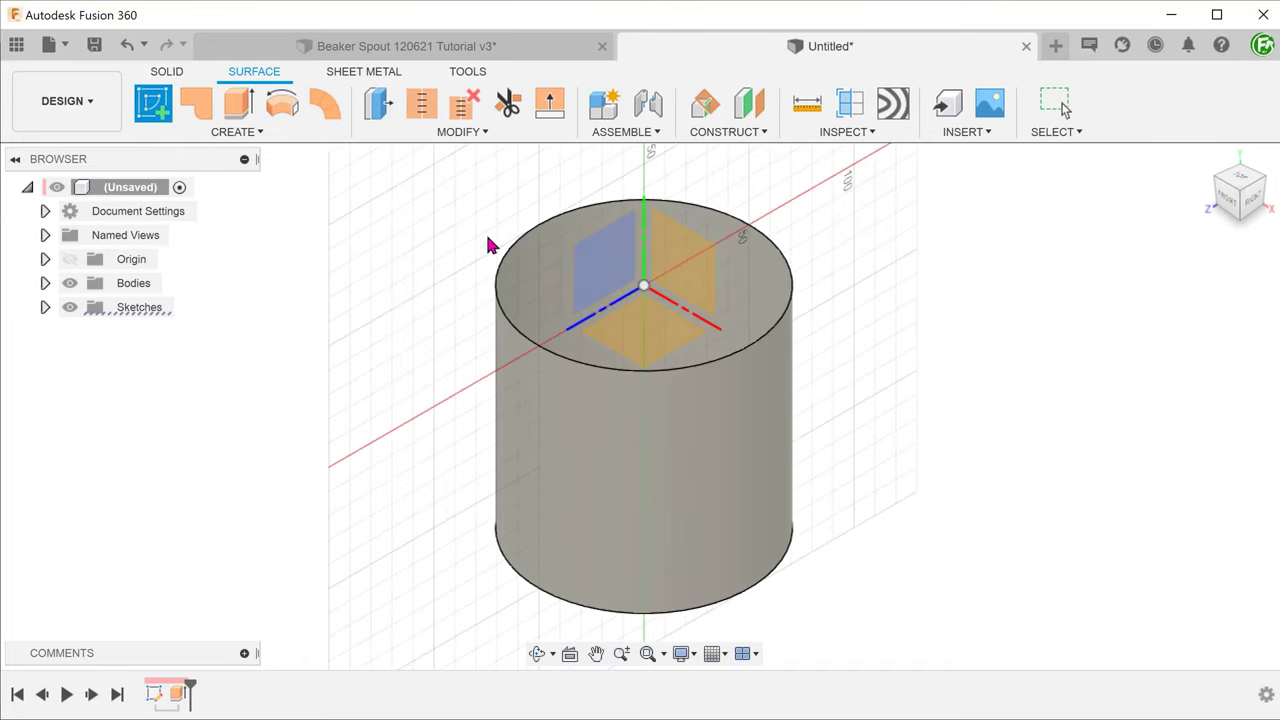
{"action": "left_click", "coordinate": [668, 275]}
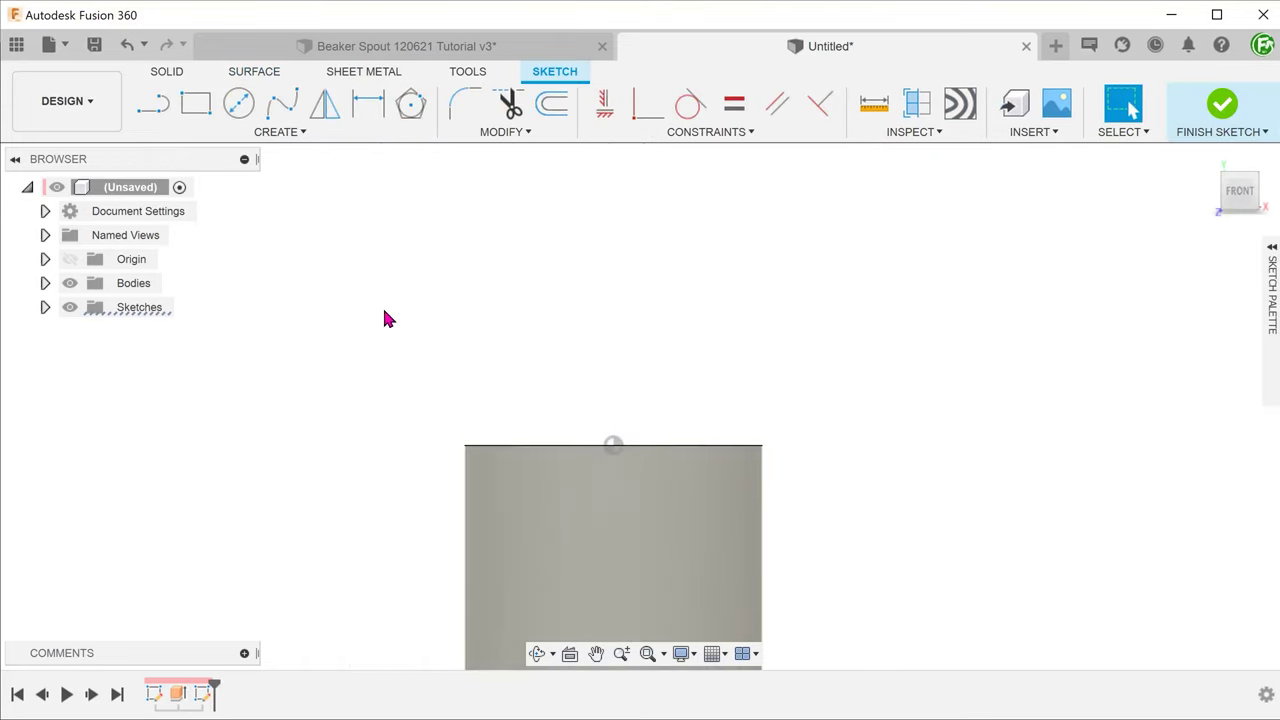
{"action": "left_click", "coordinate": [45, 235]}
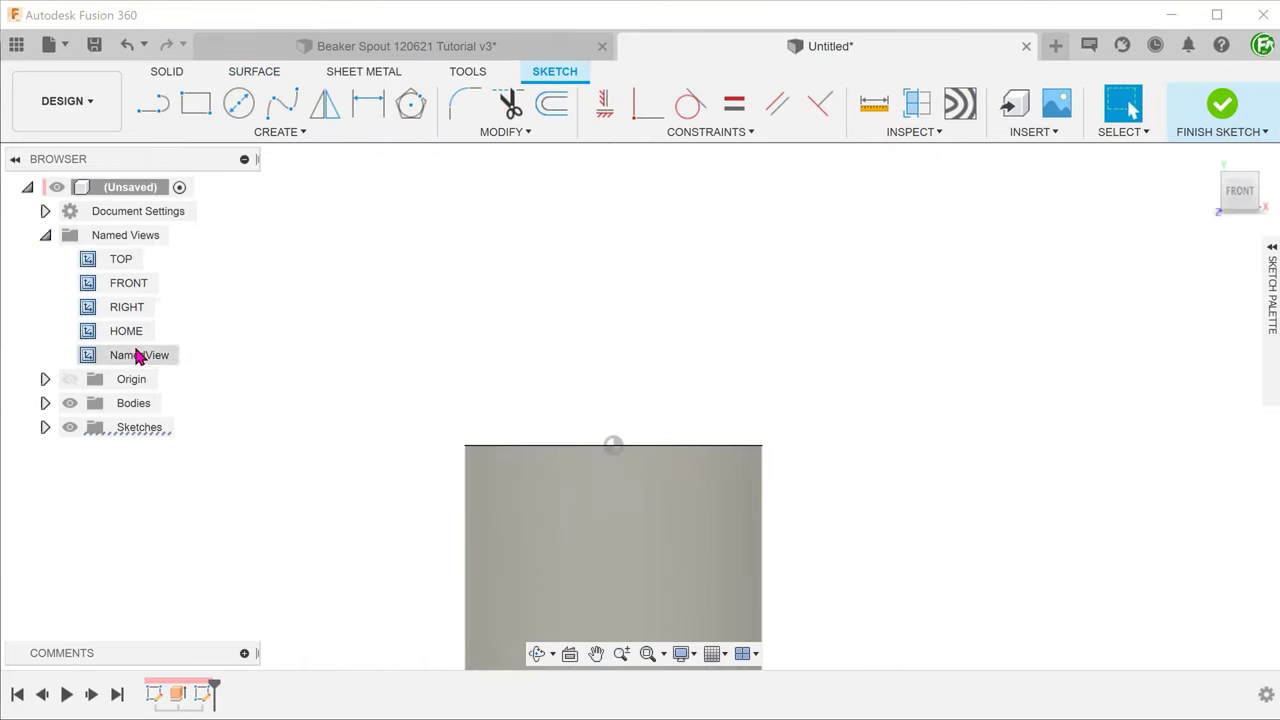
{"action": "double_click", "coordinate": [140, 358]}
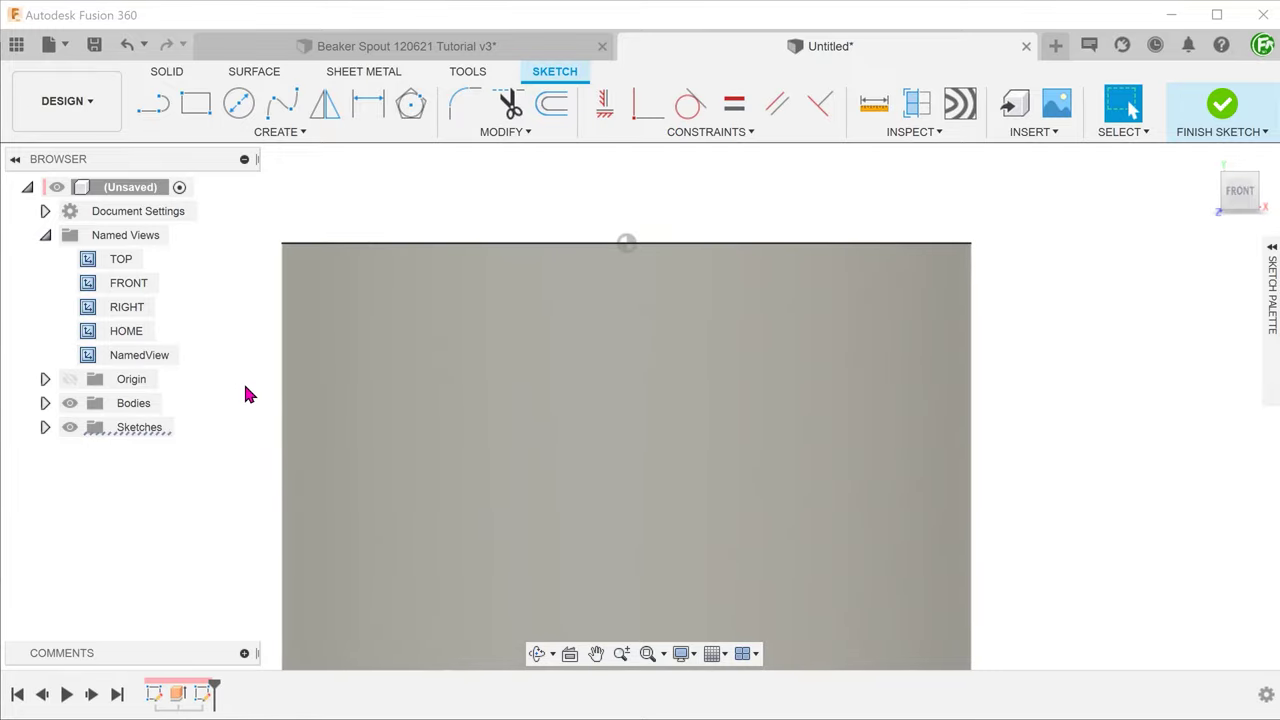
{"action": "left_click", "coordinate": [45, 235]}
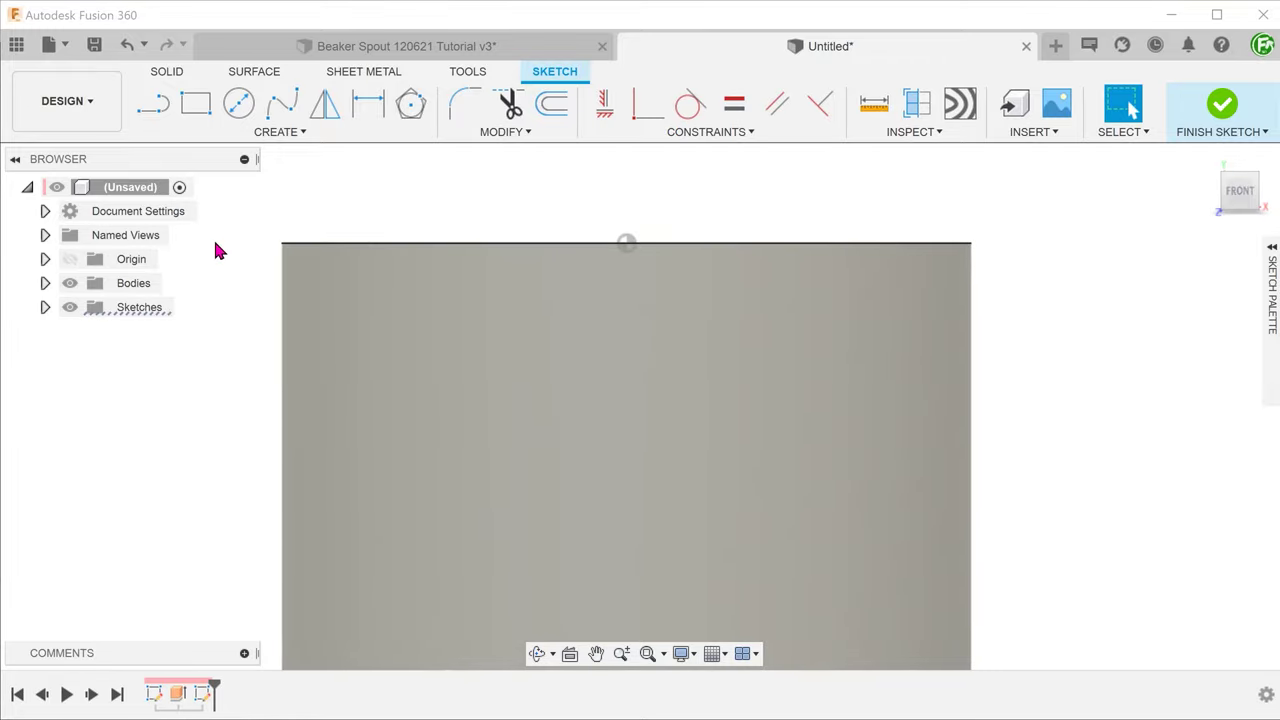
{"action": "key", "text": "l"}
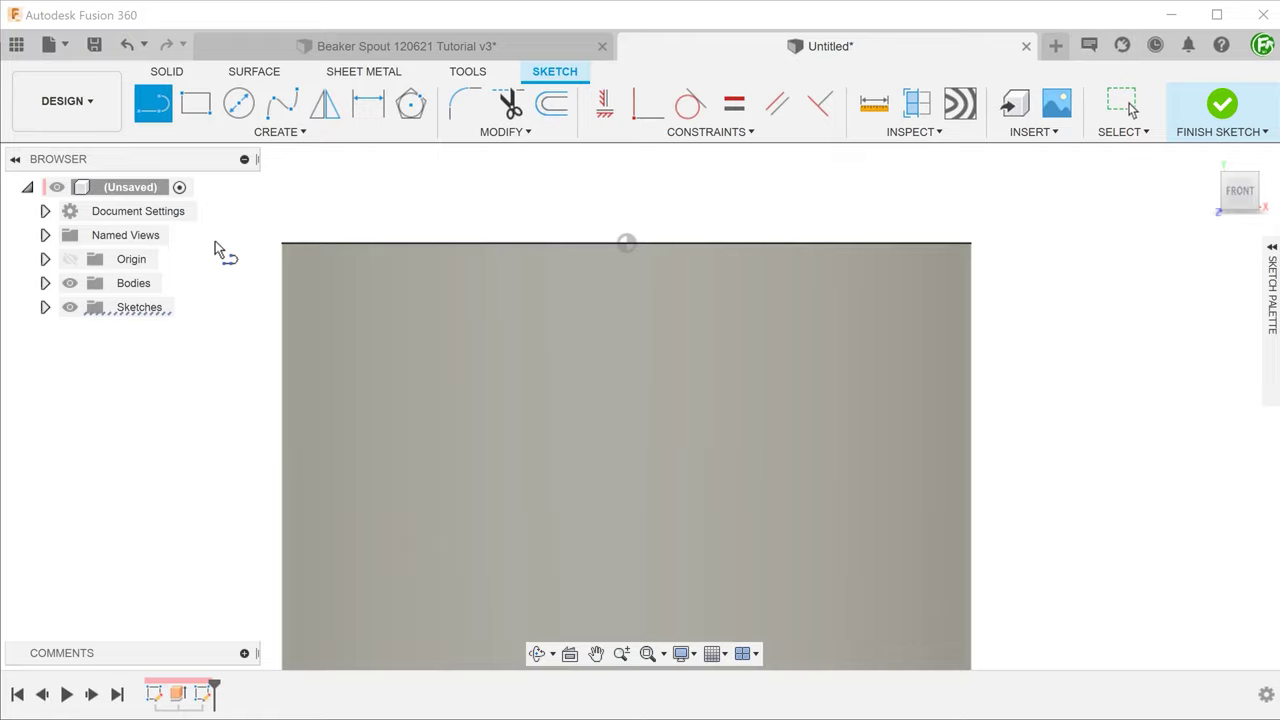
{"action": "left_click", "coordinate": [420, 245]}
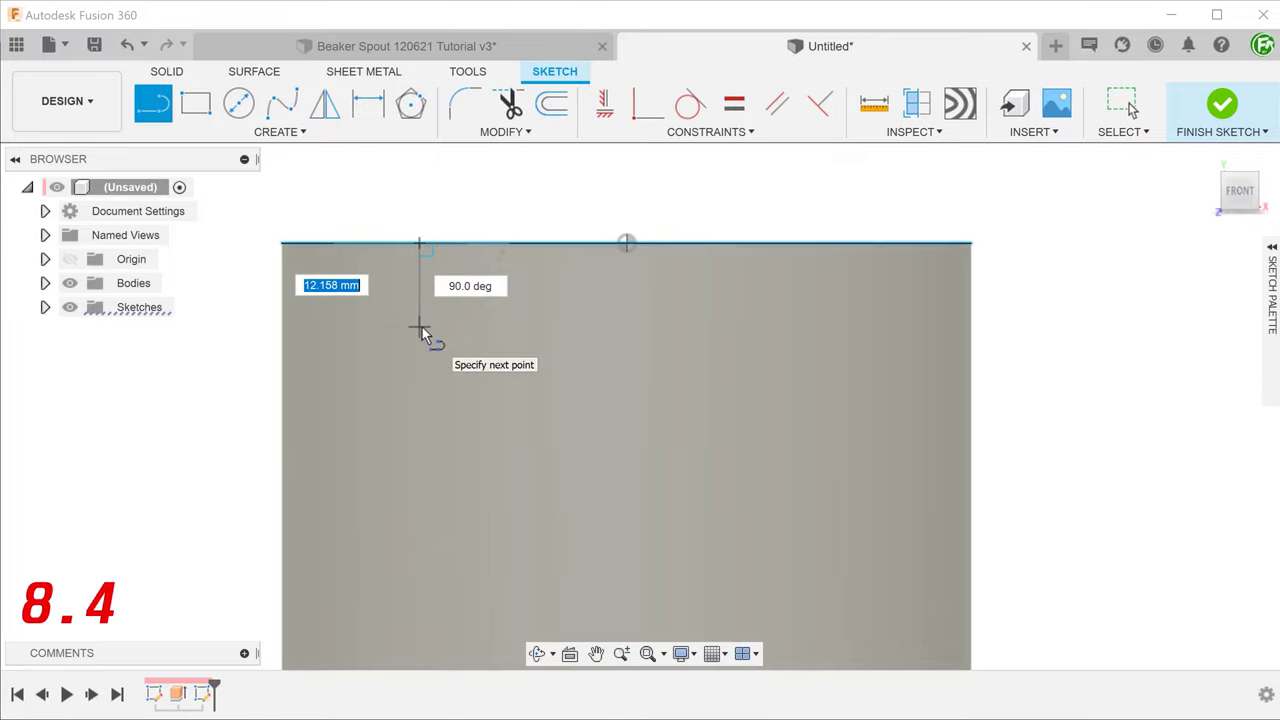
{"action": "type", "text": "8.4"}
{"action": "key", "text": "Return"}
{"action": "key", "text": "Escape"}
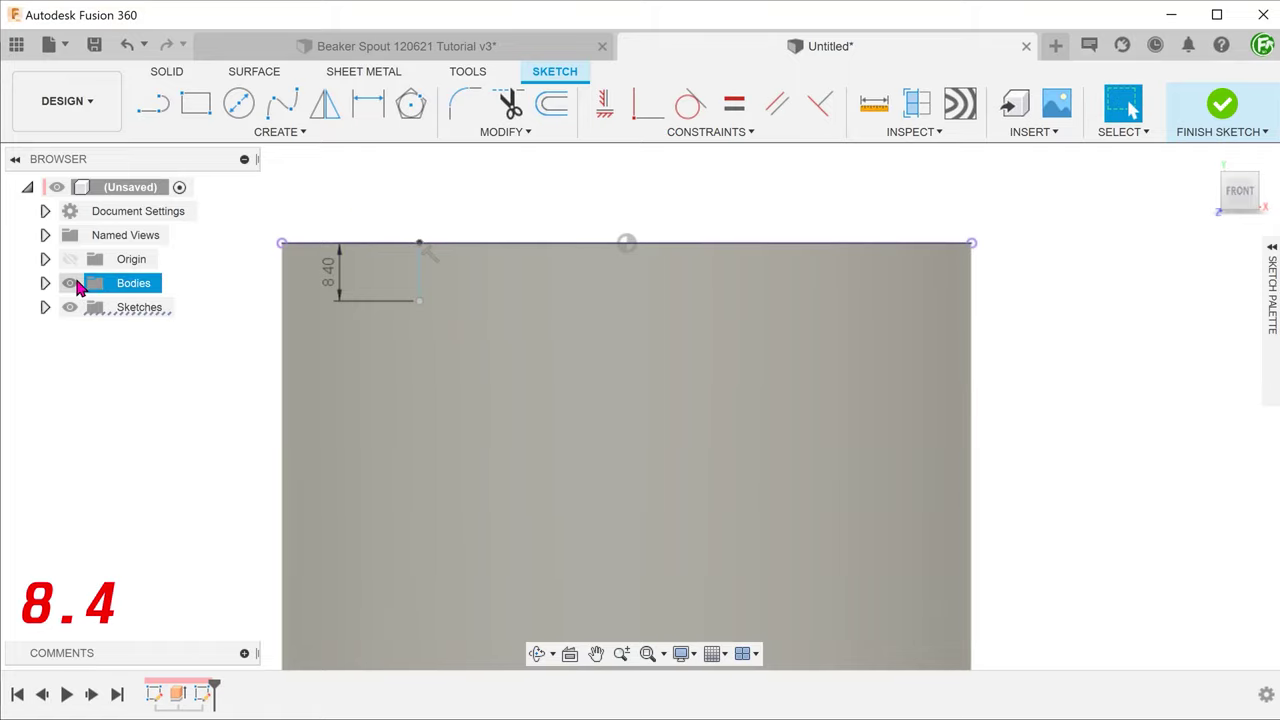
- Hide the body and mirror the 8.4 mm line across the vertical origin axis
{"action": "left_click", "coordinate": [70, 283]}
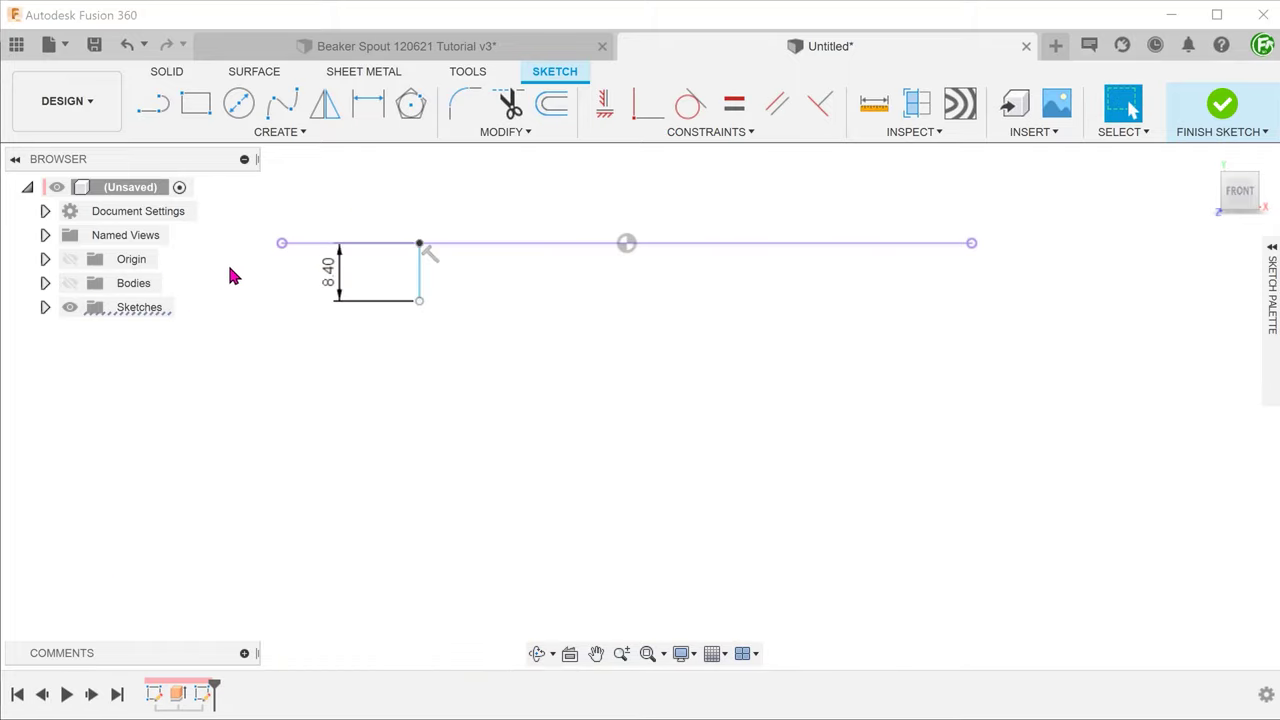
{"action": "left_click", "coordinate": [325, 110]}
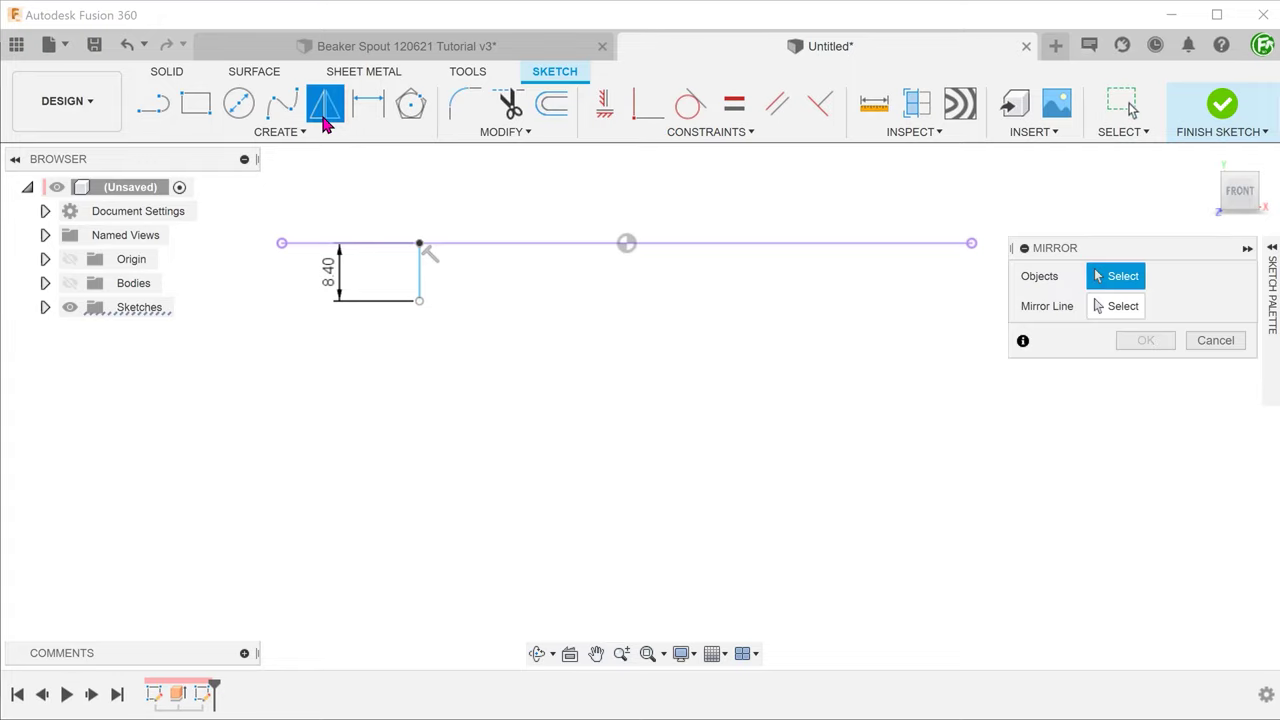
{"action": "left_click", "coordinate": [420, 285]}
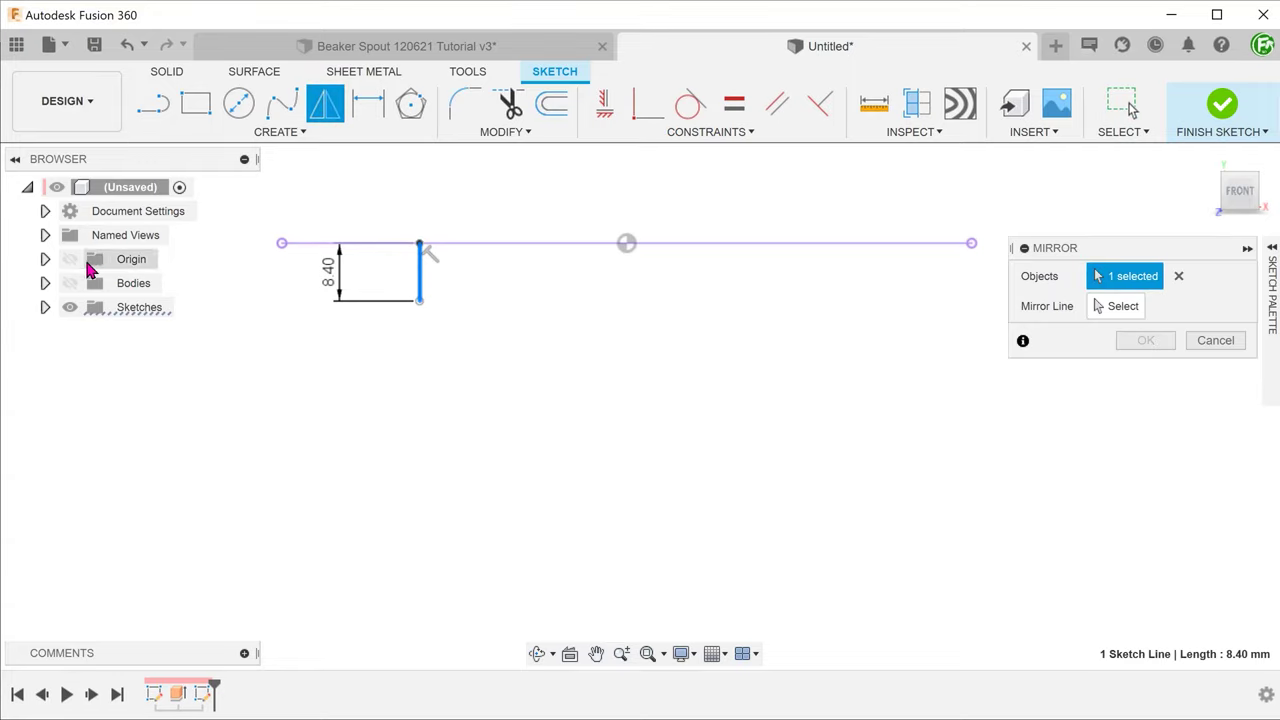
{"action": "left_click", "coordinate": [70, 259]}
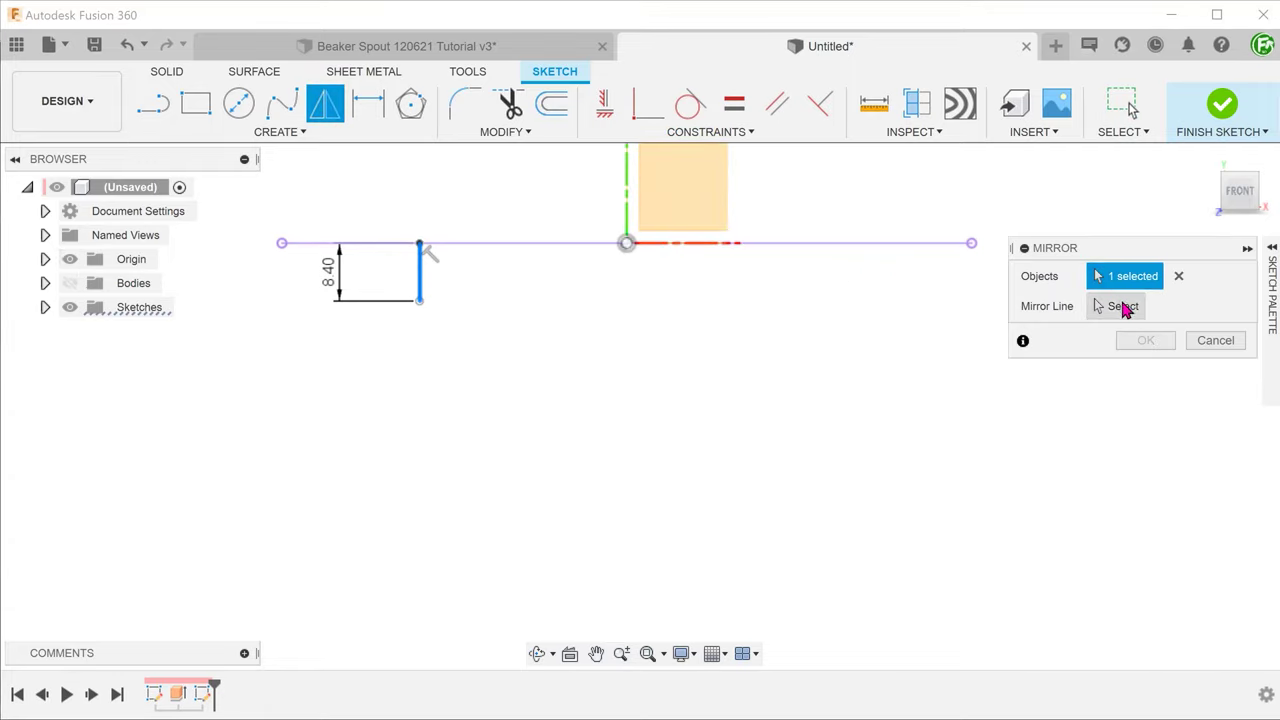
{"action": "left_click", "coordinate": [1124, 308]}
{"action": "left_click", "coordinate": [628, 200]}
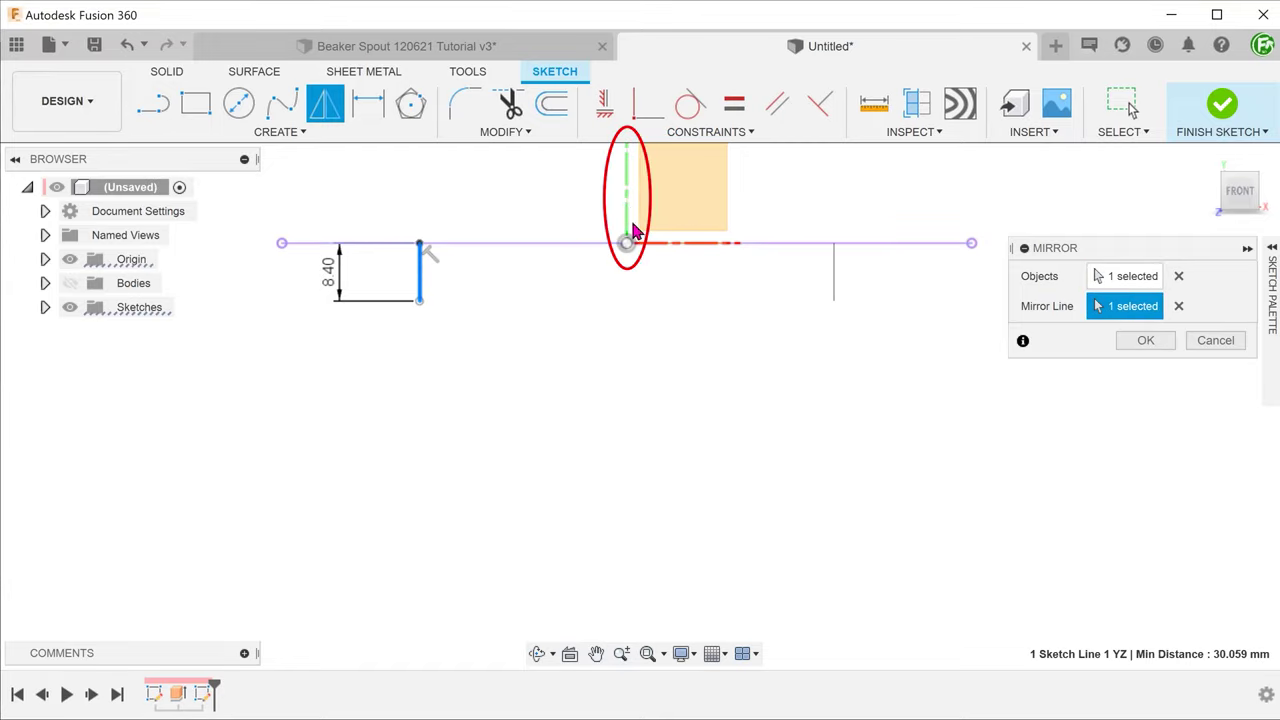
{"action": "left_click", "coordinate": [1145, 340]}
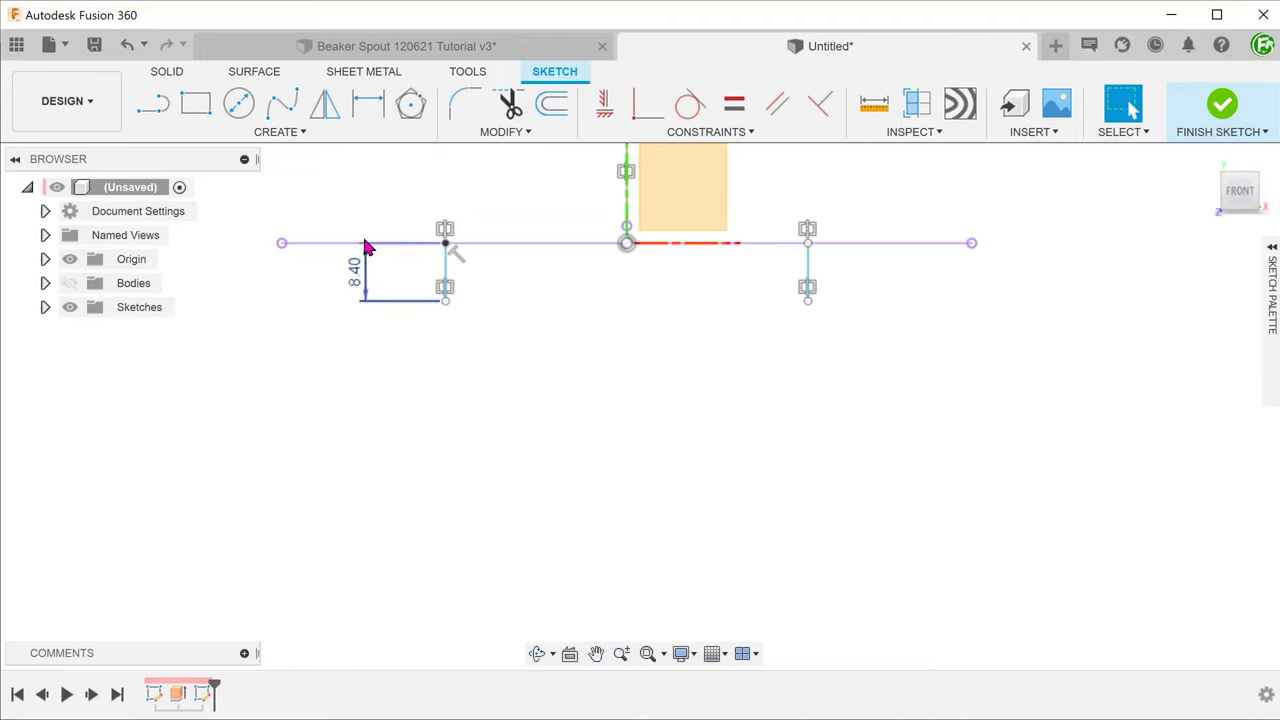
- Draw a three-point arc joining the lower ends of the two vertical lines, bulging downward
{"action": "left_click", "coordinate": [262, 132]}
{"action": "mouse_move", "coordinate": [204, 213]}
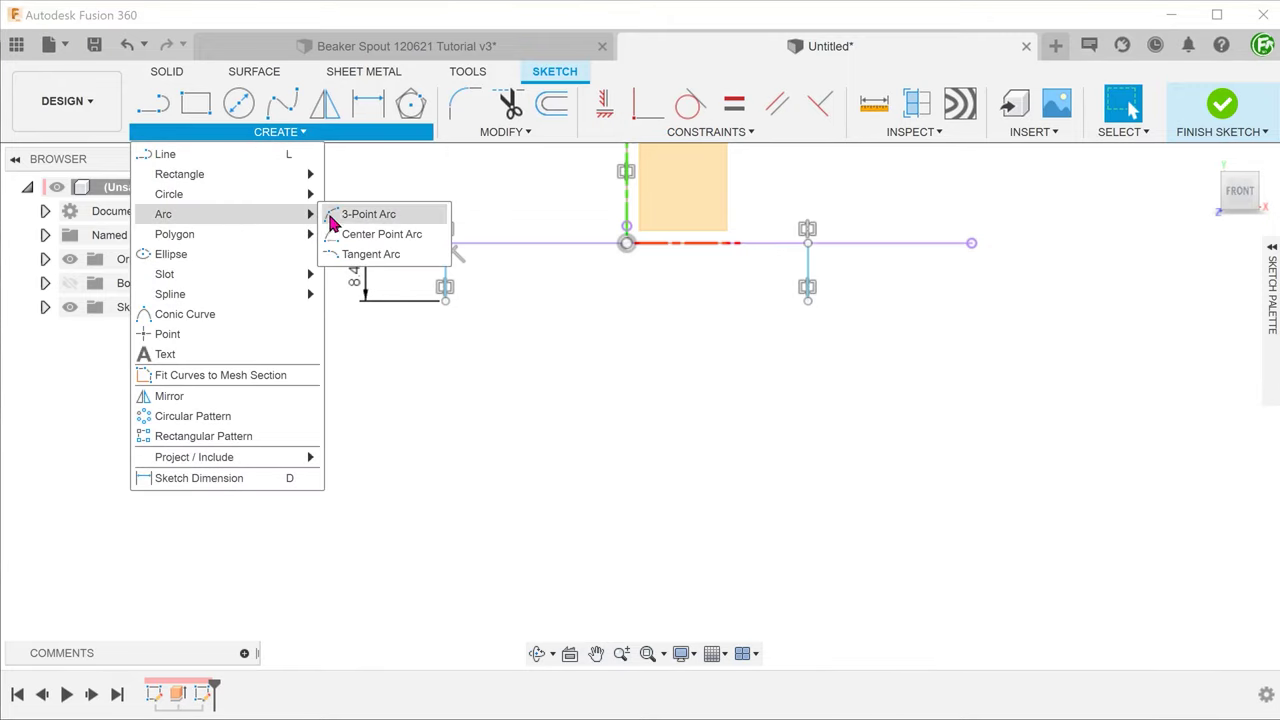
{"action": "left_click", "coordinate": [370, 214]}
{"action": "left_click", "coordinate": [445, 298]}
{"action": "left_click", "coordinate": [808, 299]}
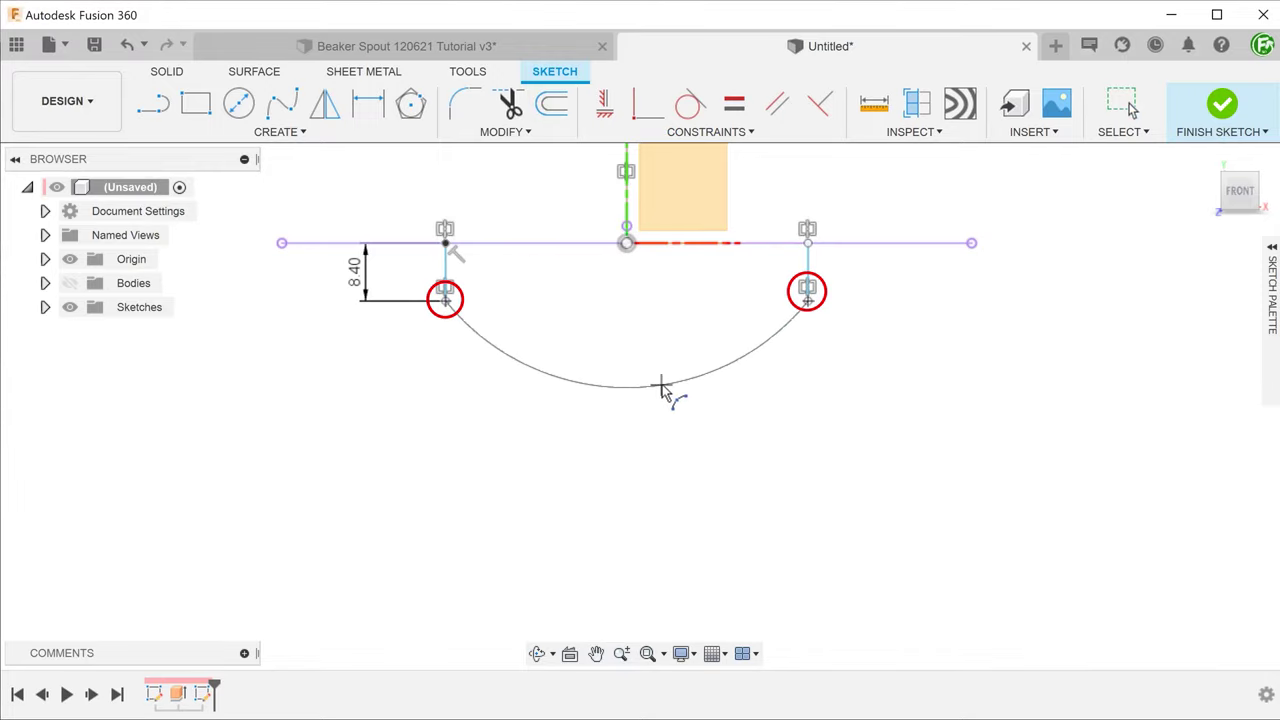
{"action": "left_click", "coordinate": [665, 387]}
- Dimension the arc radius to 32 mm and the spacing between the lines to 52 mm
{"action": "key", "text": "d"}
{"action": "left_click", "coordinate": [684, 388]}
{"action": "left_click", "coordinate": [740, 428]}
{"action": "type", "text": "32"}
{"action": "key", "text": "Return"}
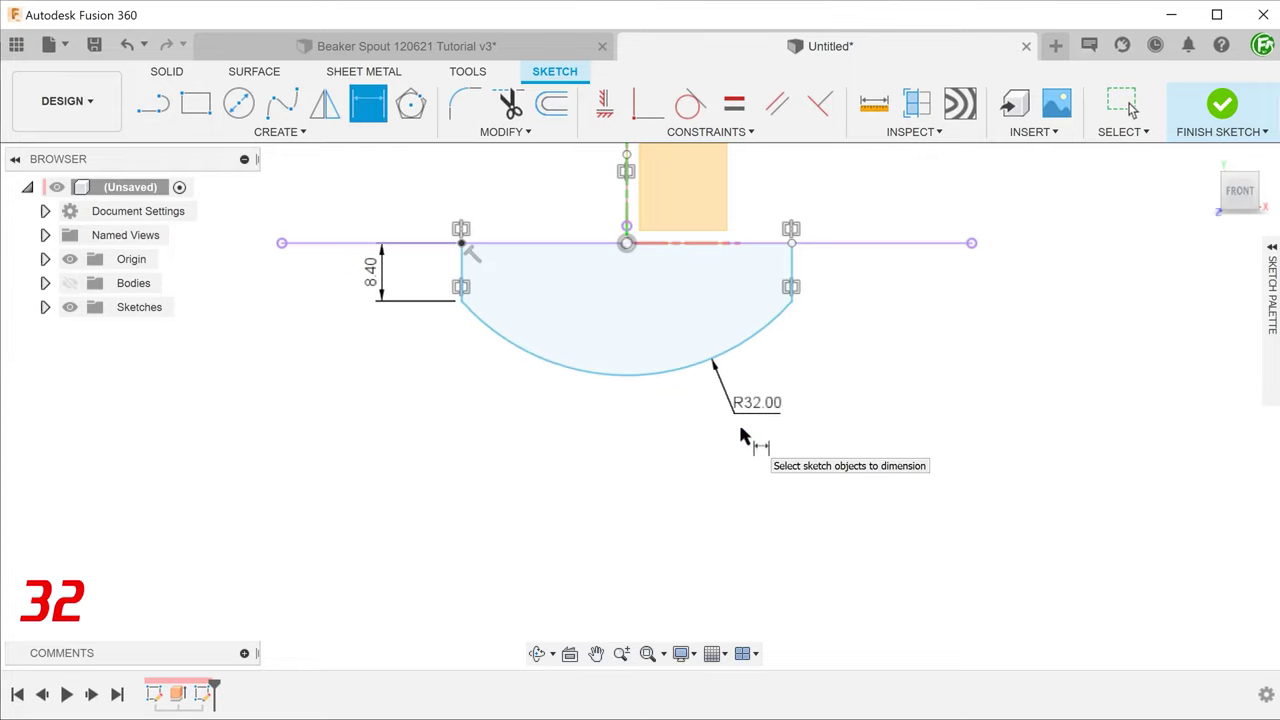
{"action": "left_click", "coordinate": [462, 280]}
{"action": "left_click", "coordinate": [790, 275]}
{"action": "left_click", "coordinate": [640, 469]}
{"action": "type", "text": "52"}
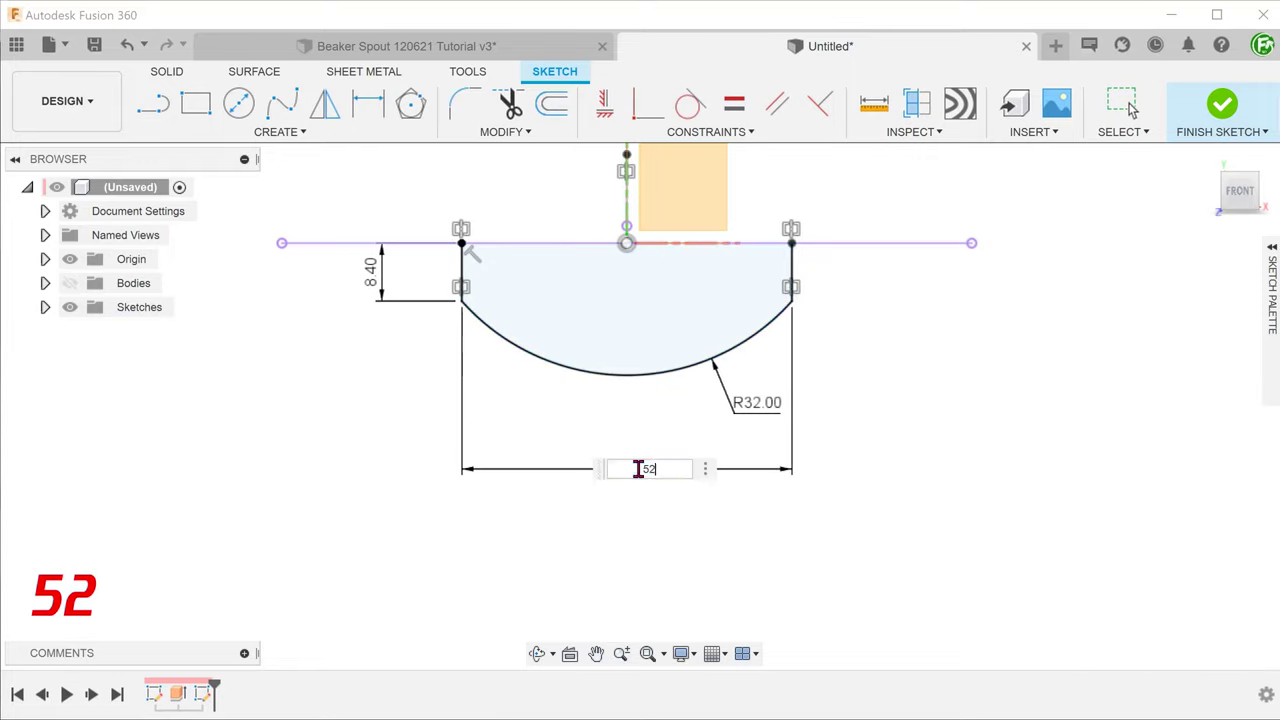
{"action": "key", "text": "Return"}
{"action": "key", "text": "Escape"}
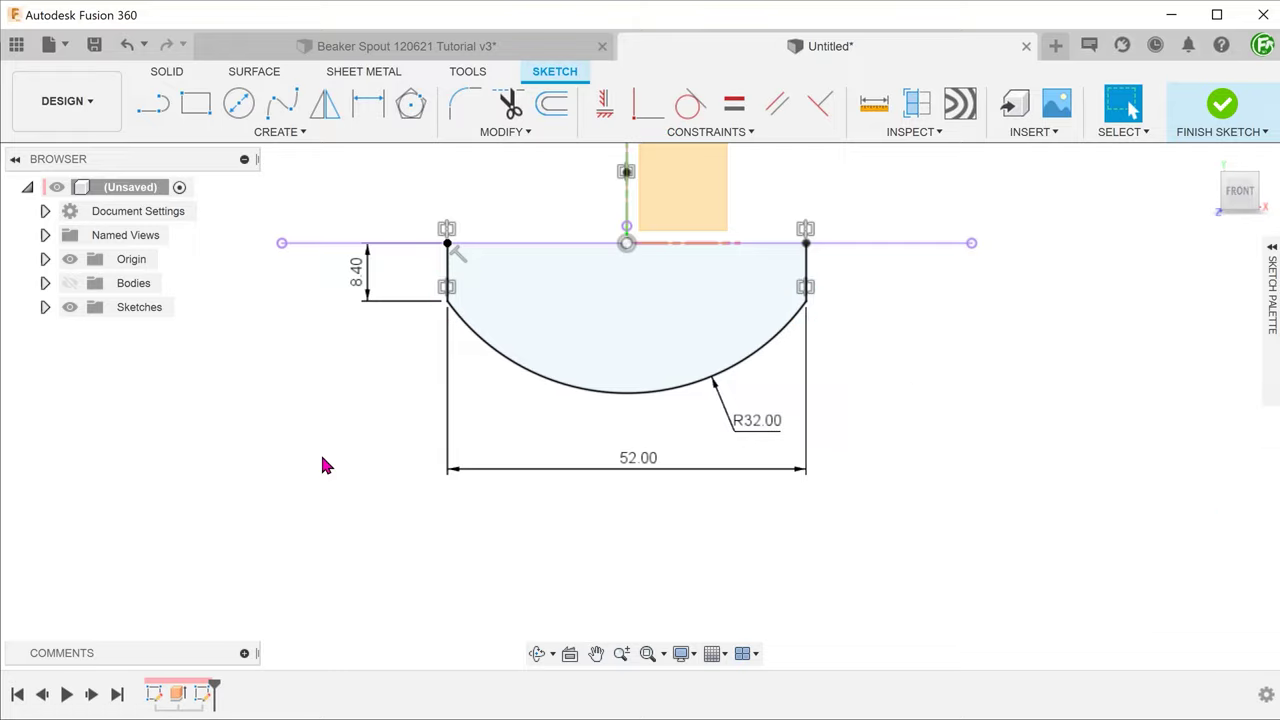
- Finish the sketch and trim the cylinder surface with the spout arc to cut a U-shaped notch
{"action": "left_click", "coordinate": [1222, 106]}
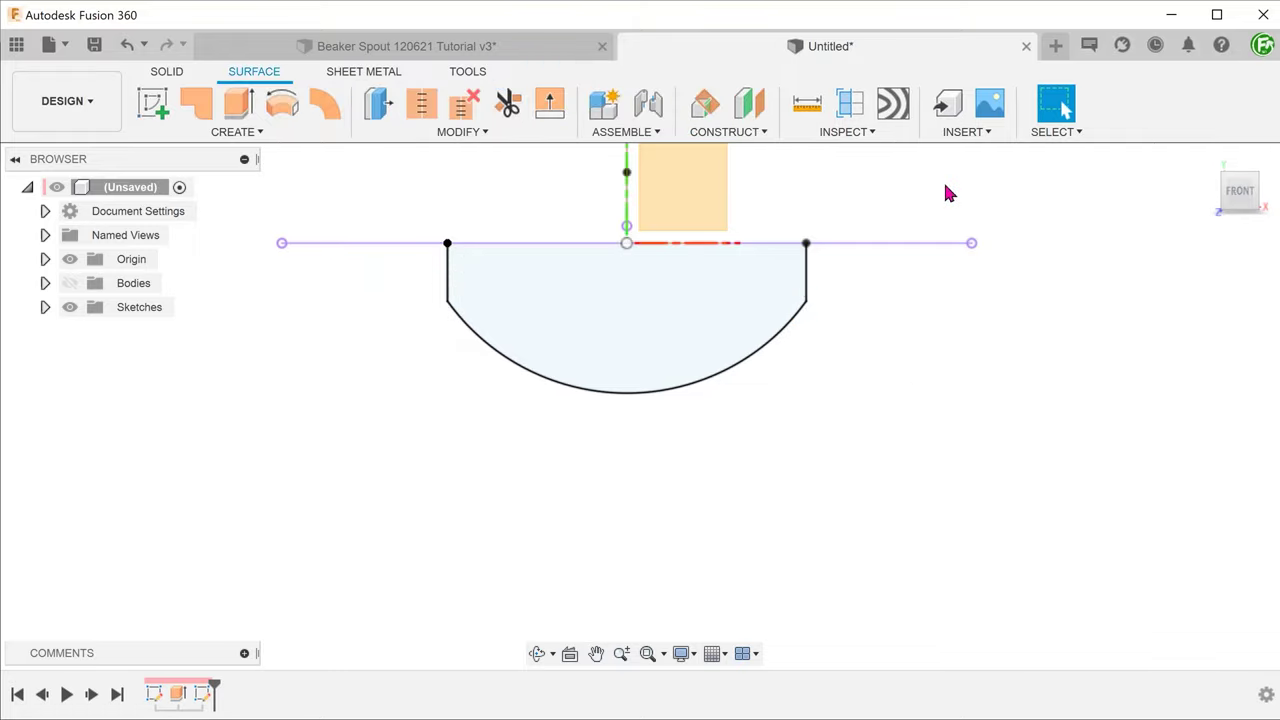
{"action": "left_click", "coordinate": [69, 283]}
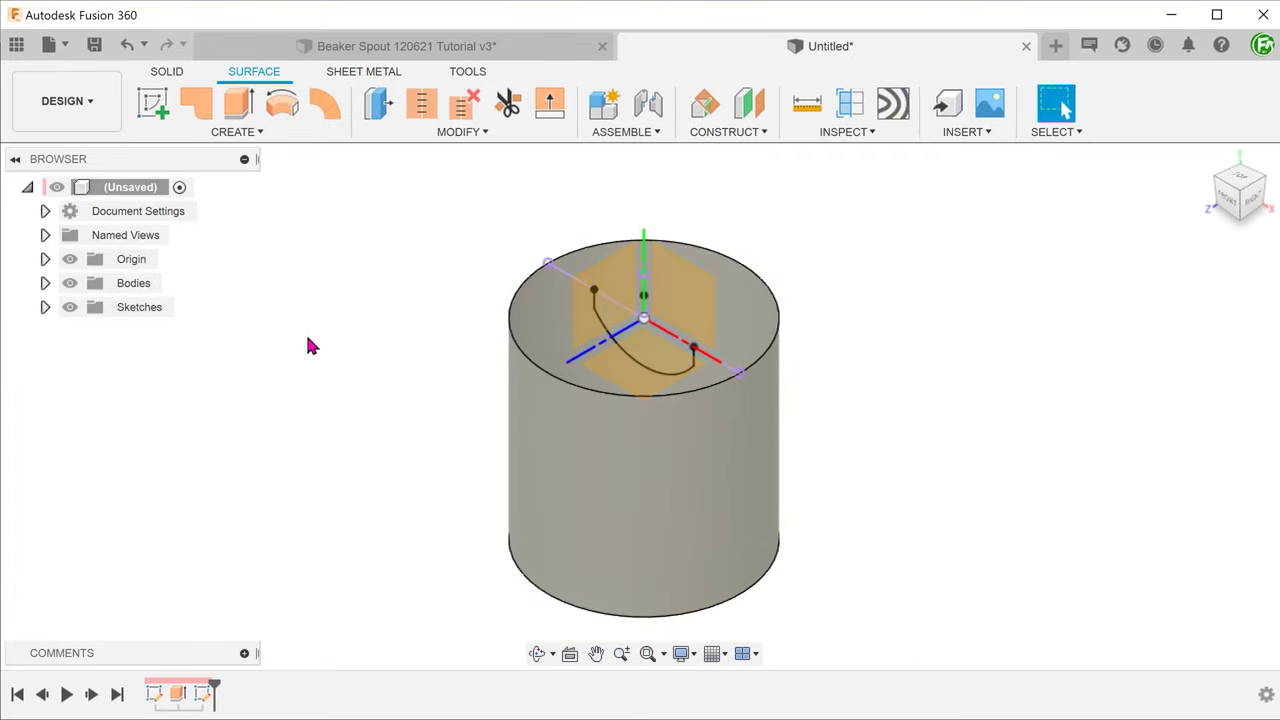
{"action": "left_click", "coordinate": [376, 134]}
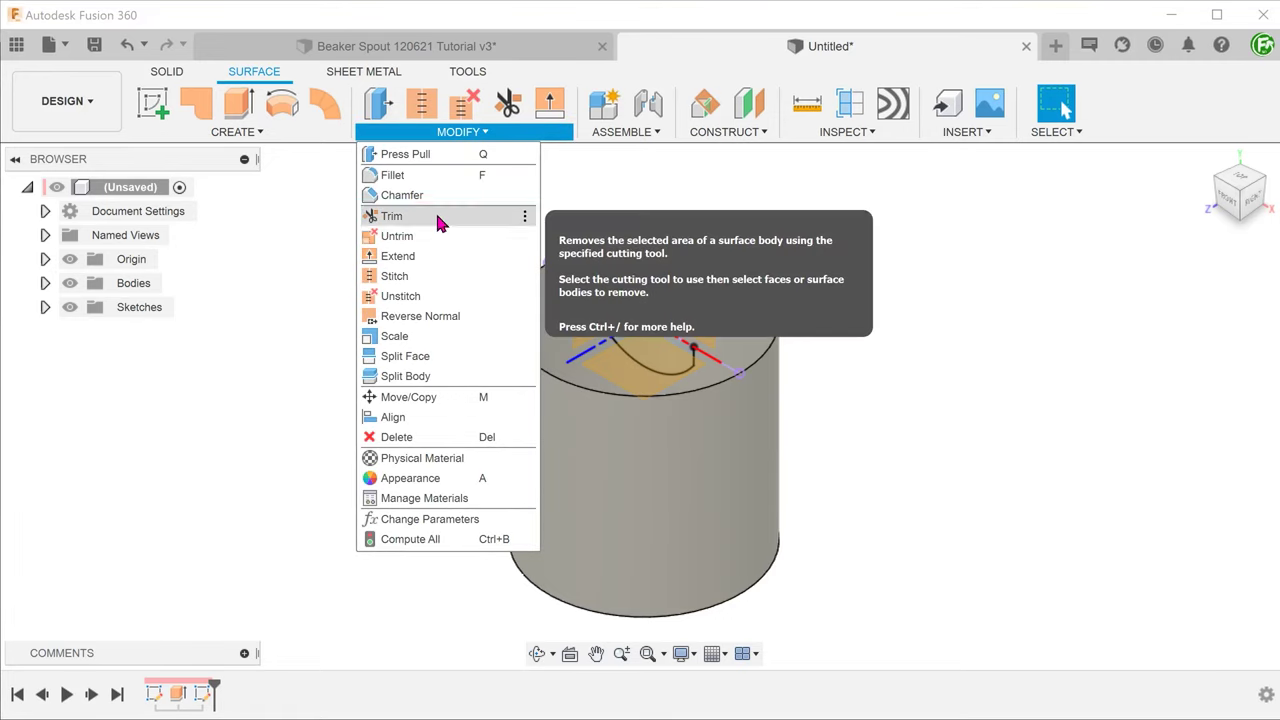
{"action": "left_click", "coordinate": [439, 218]}
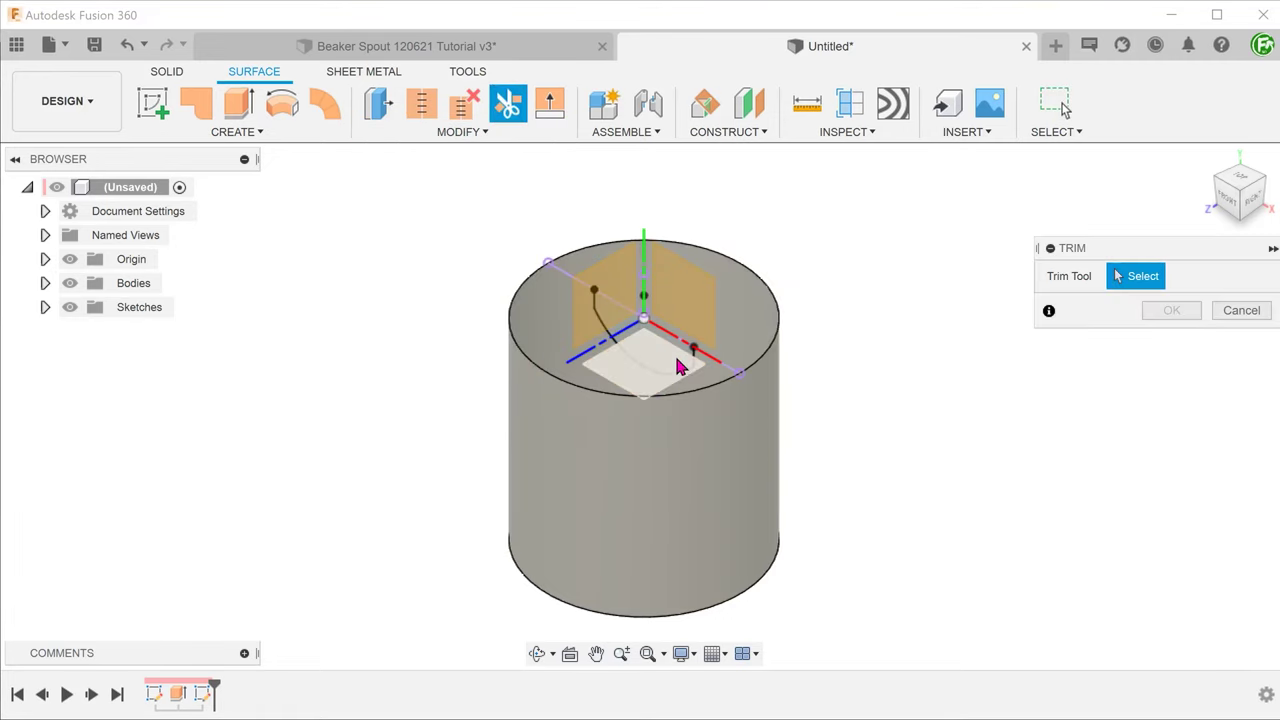
{"action": "left_click", "coordinate": [700, 368]}
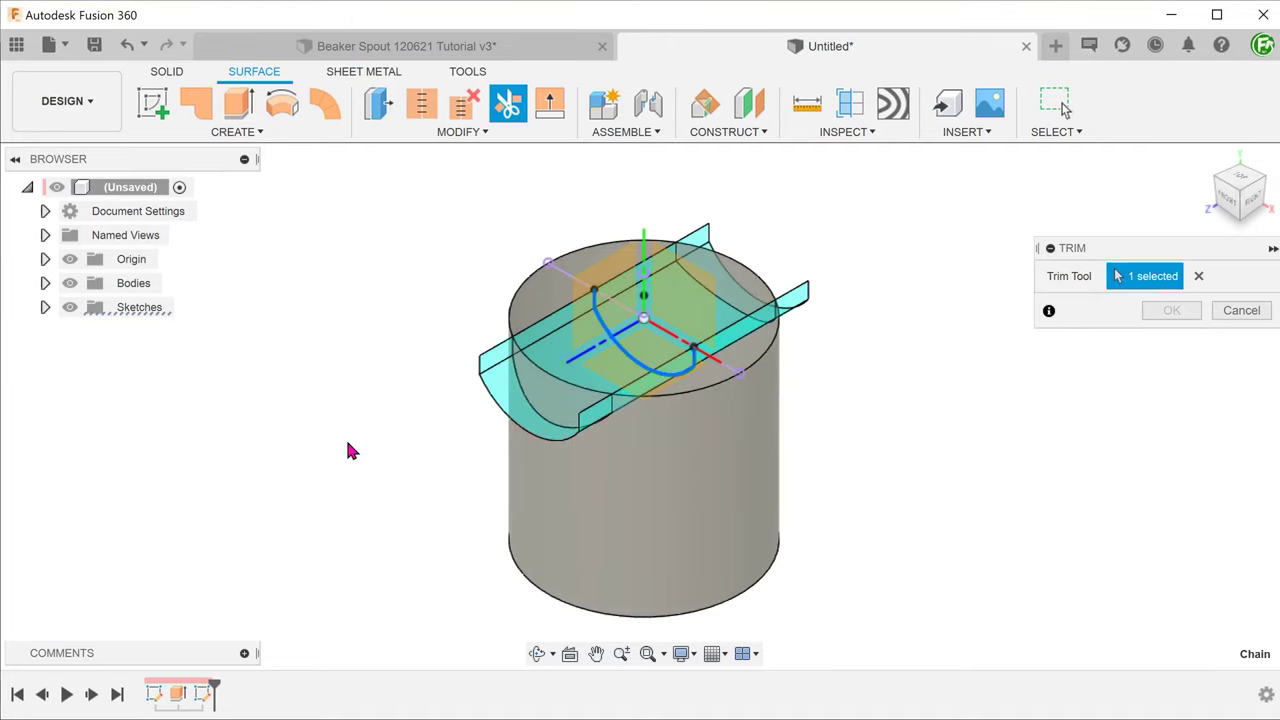
{"action": "middle_click_drag", "start_coordinate": [348, 440], "coordinate": [466, 434], "text": "shift"}
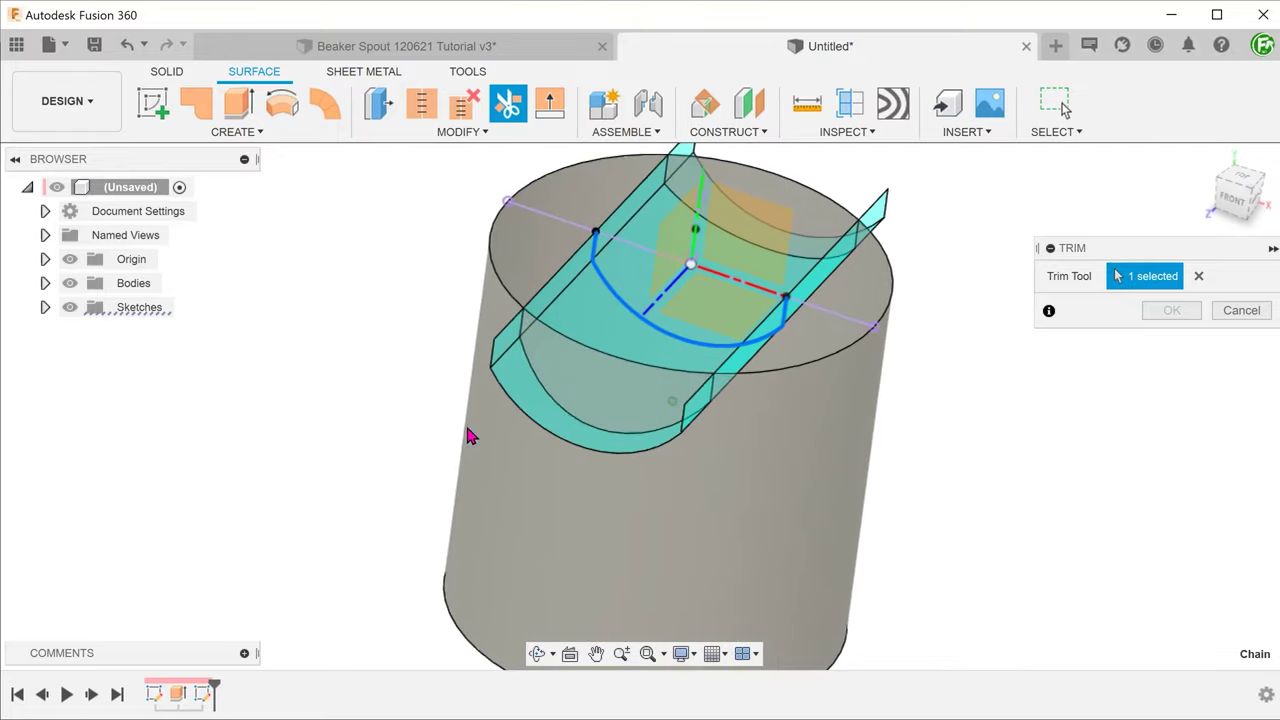
{"action": "left_click", "coordinate": [586, 394]}
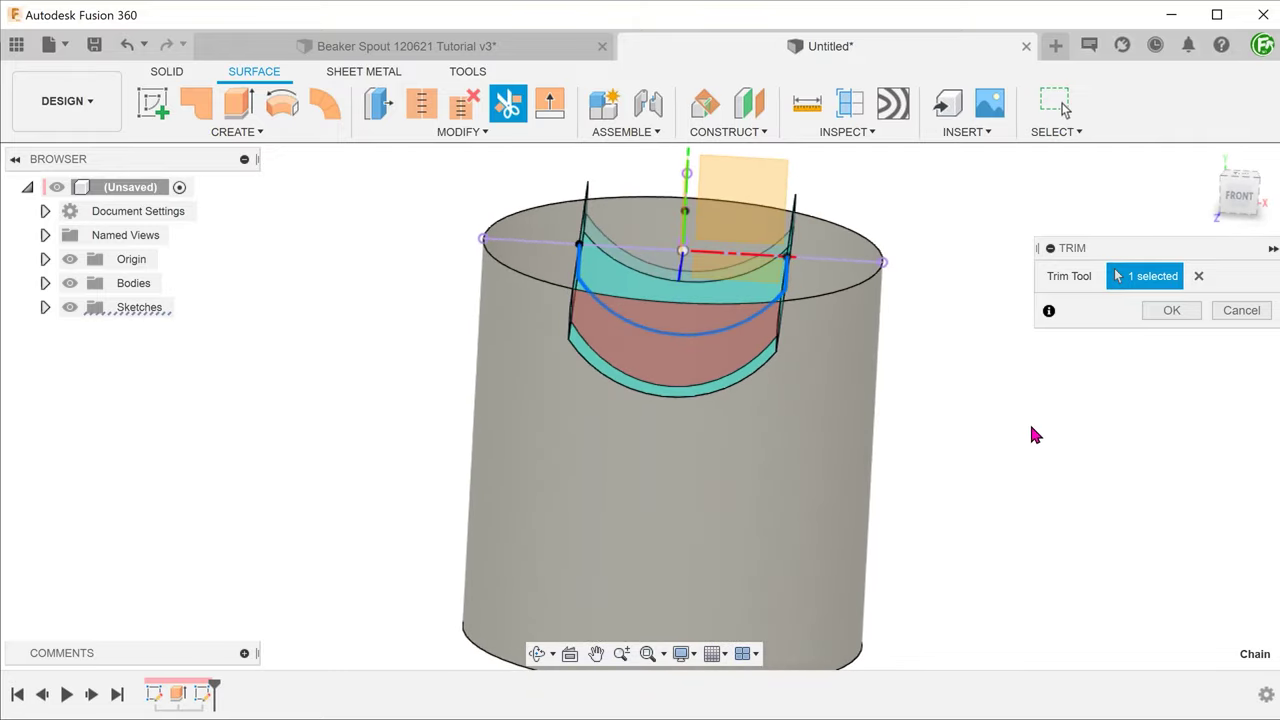
{"action": "left_click", "coordinate": [1160, 312]}
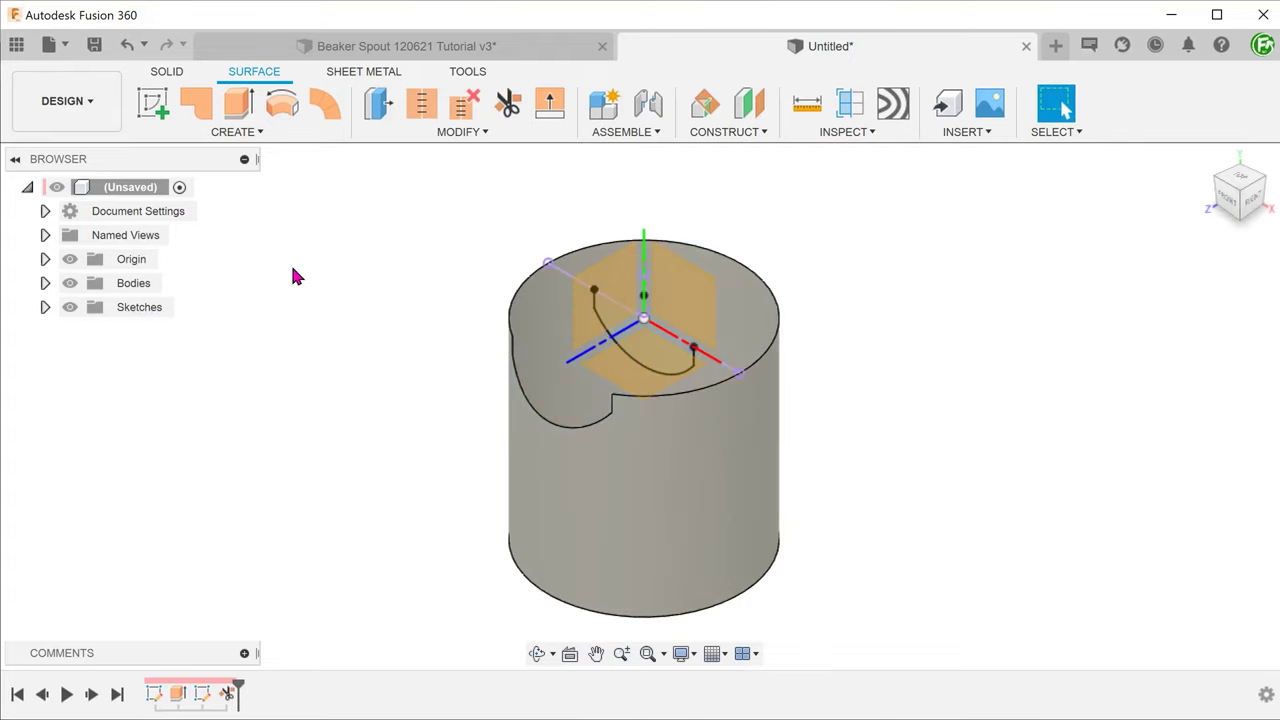
{"action": "left_click", "coordinate": [45, 307]}
- Hide the spout sketch and origin, then start a sketch on the XY plane in NamedView_1
{"action": "left_click", "coordinate": [88, 355]}
{"action": "left_click", "coordinate": [70, 259]}
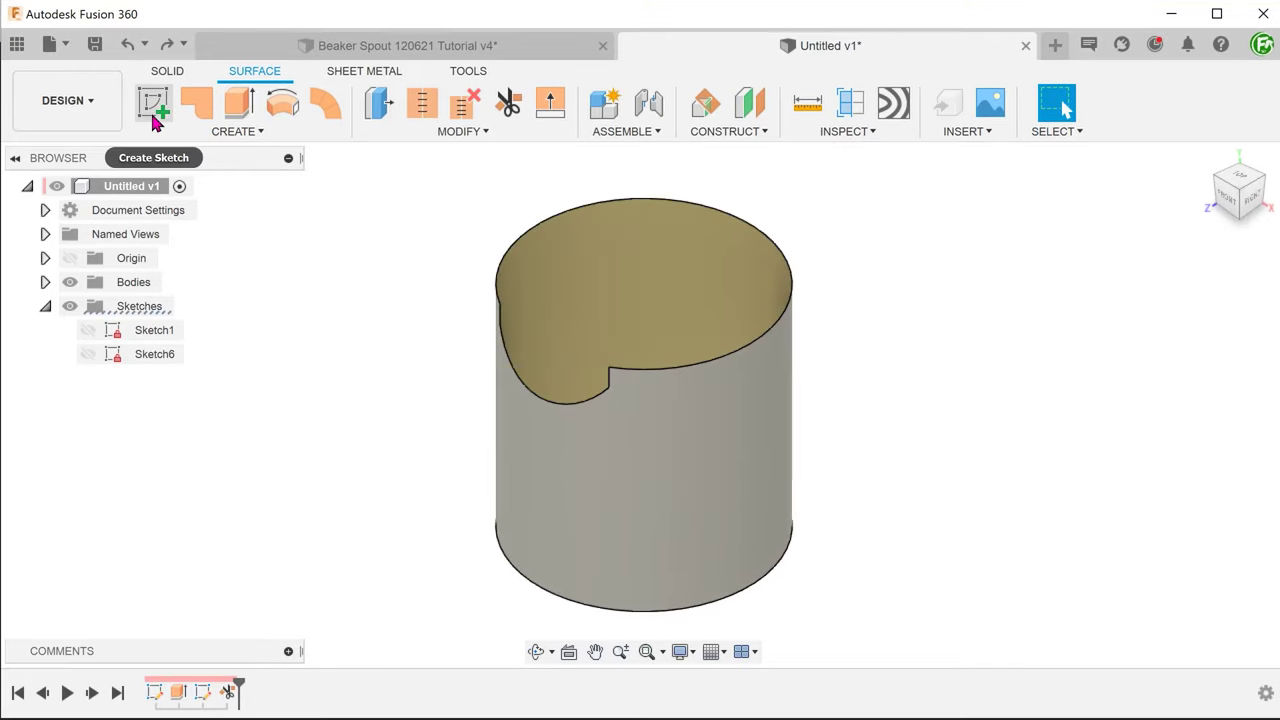
{"action": "left_click", "coordinate": [155, 120]}
{"action": "left_click", "coordinate": [647, 338]}
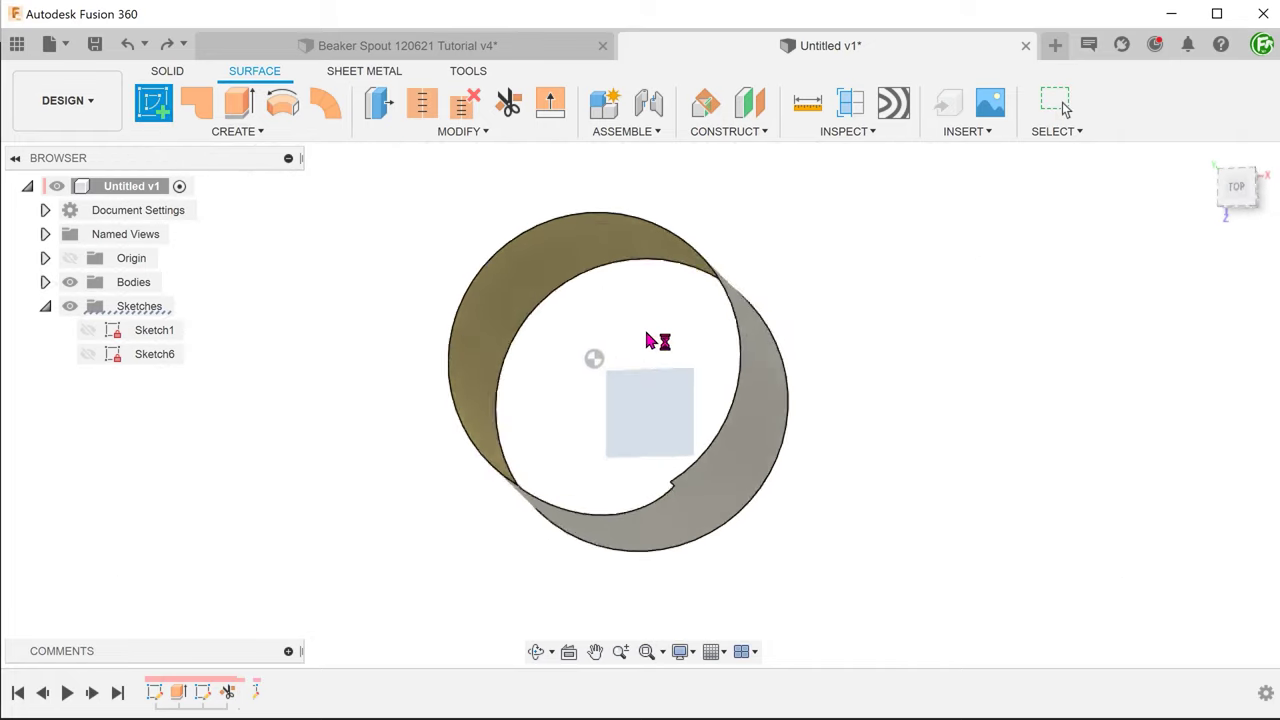
{"action": "left_click", "coordinate": [45, 234]}
{"action": "double_click", "coordinate": [125, 381]}
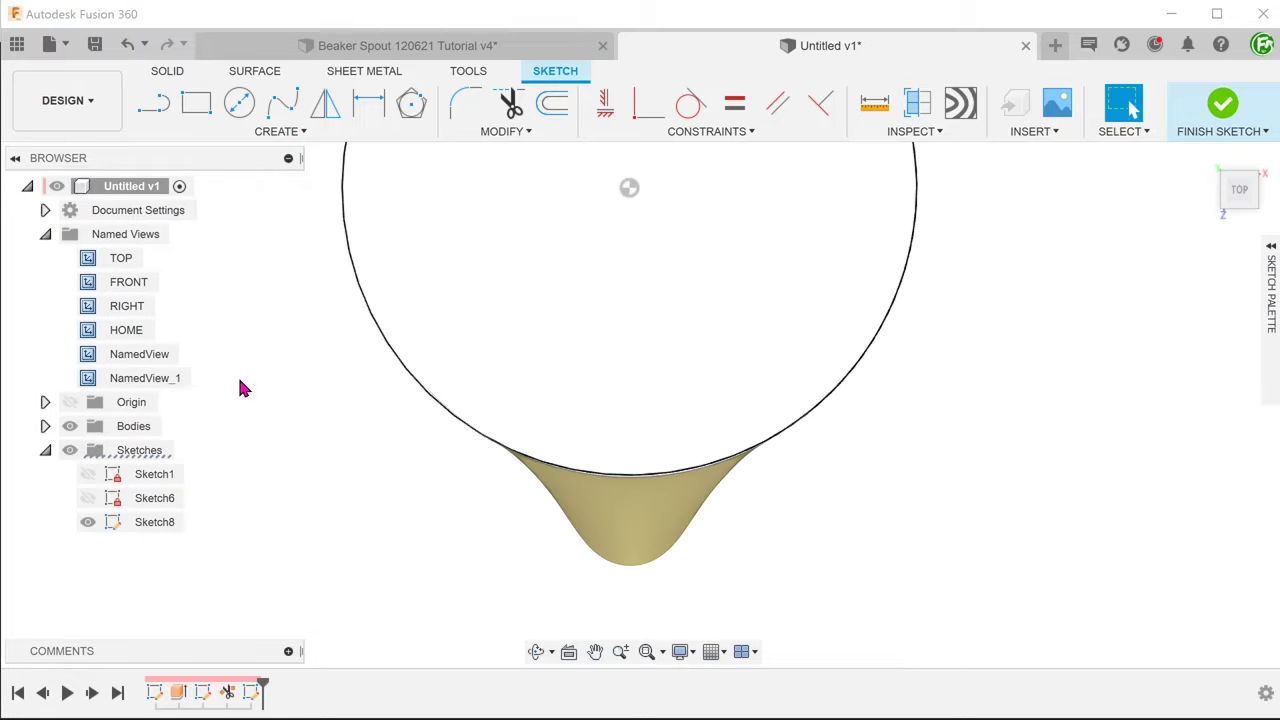
- Draw a 66 mm vertical line down from the sketch origin and make it a centerline
{"action": "key", "text": "l"}
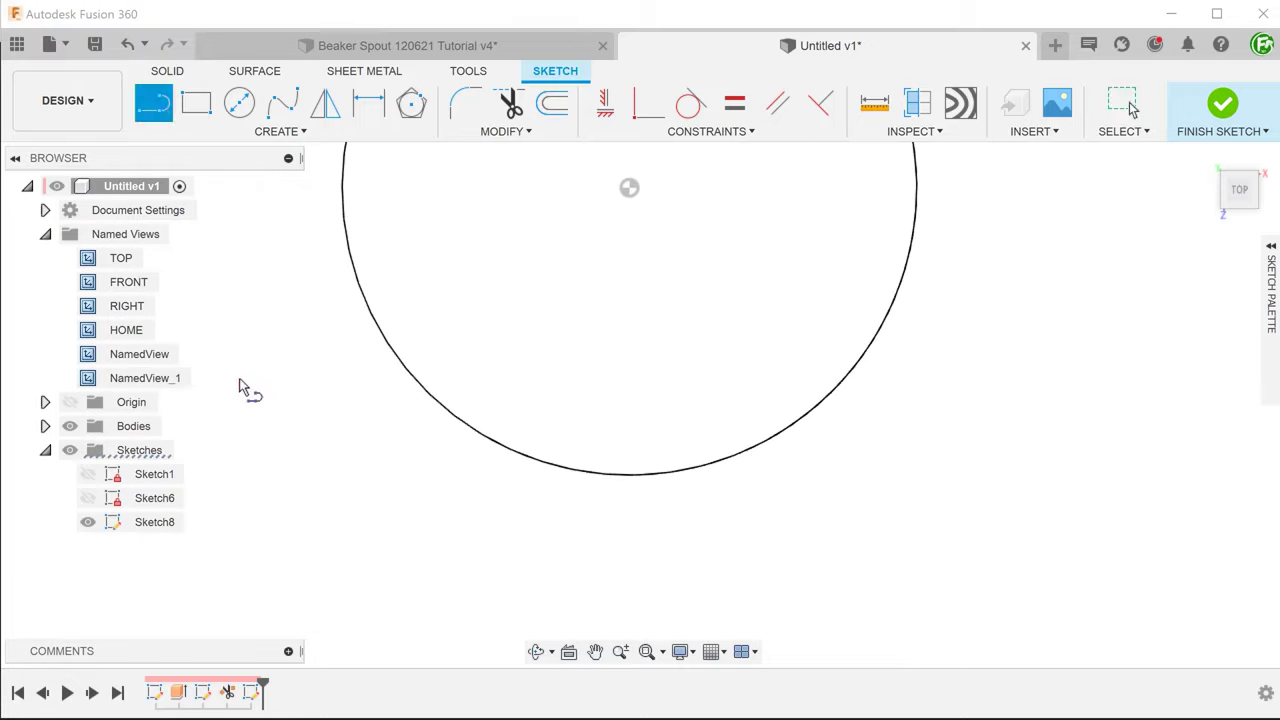
{"action": "left_click", "coordinate": [629, 189]}
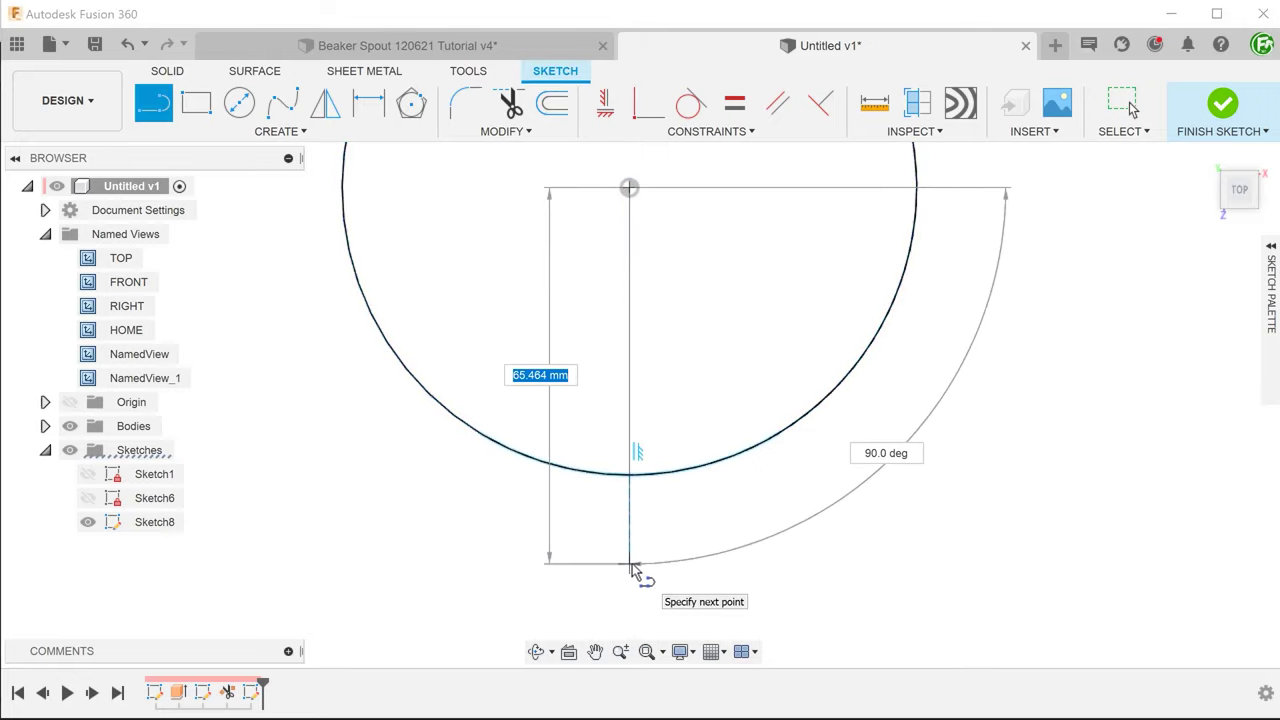
{"action": "type", "text": "66"}
{"action": "key", "text": "Return"}
{"action": "key", "text": "Escape"}
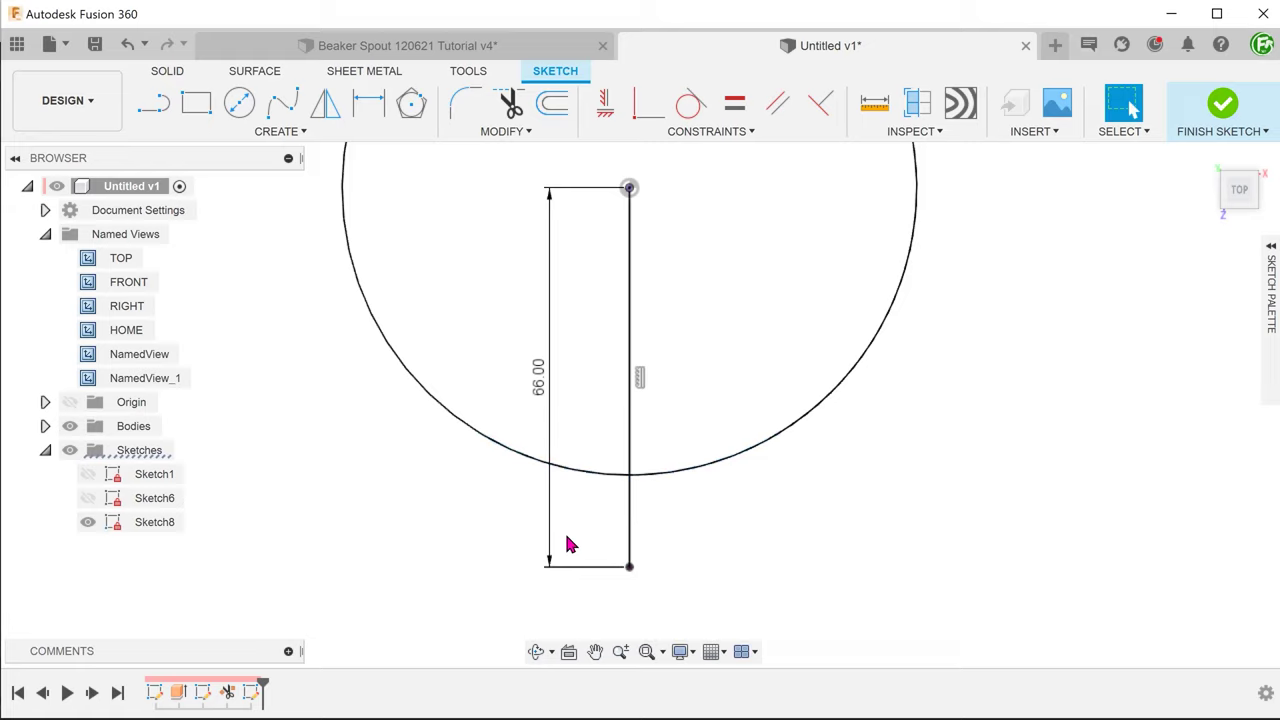
{"action": "right_click", "coordinate": [631, 537]}
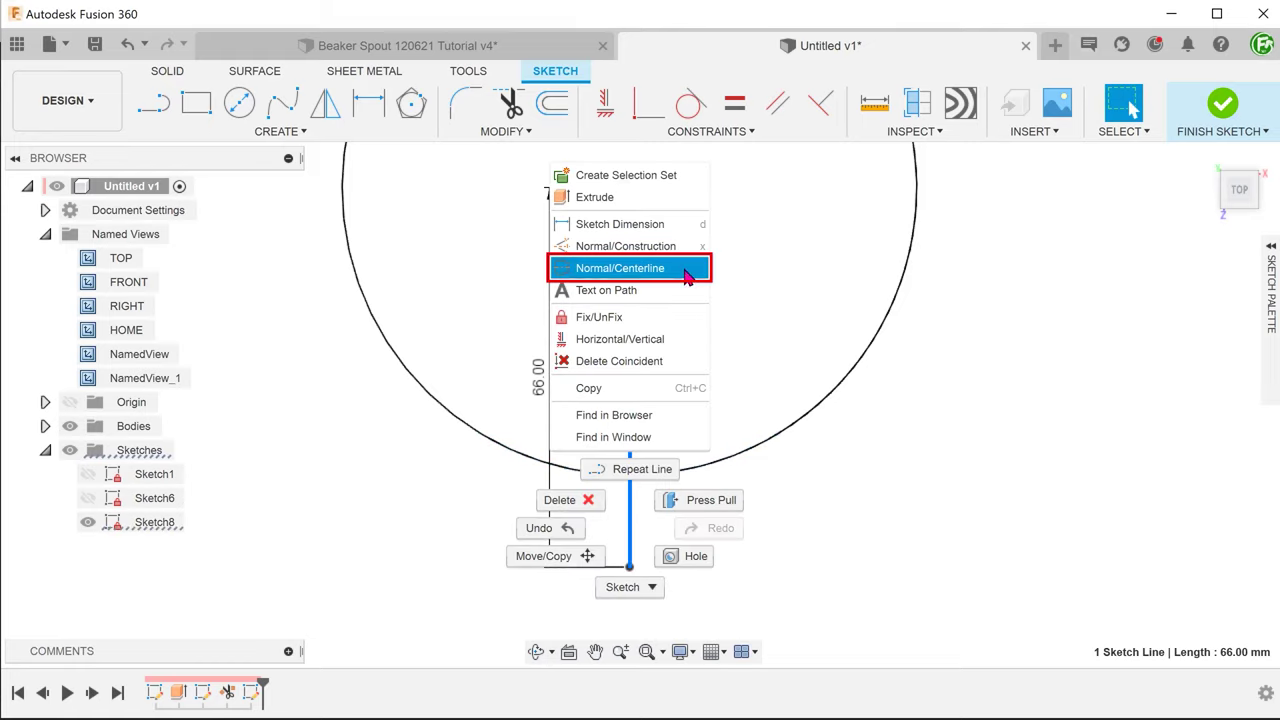
{"action": "left_click", "coordinate": [687, 277]}
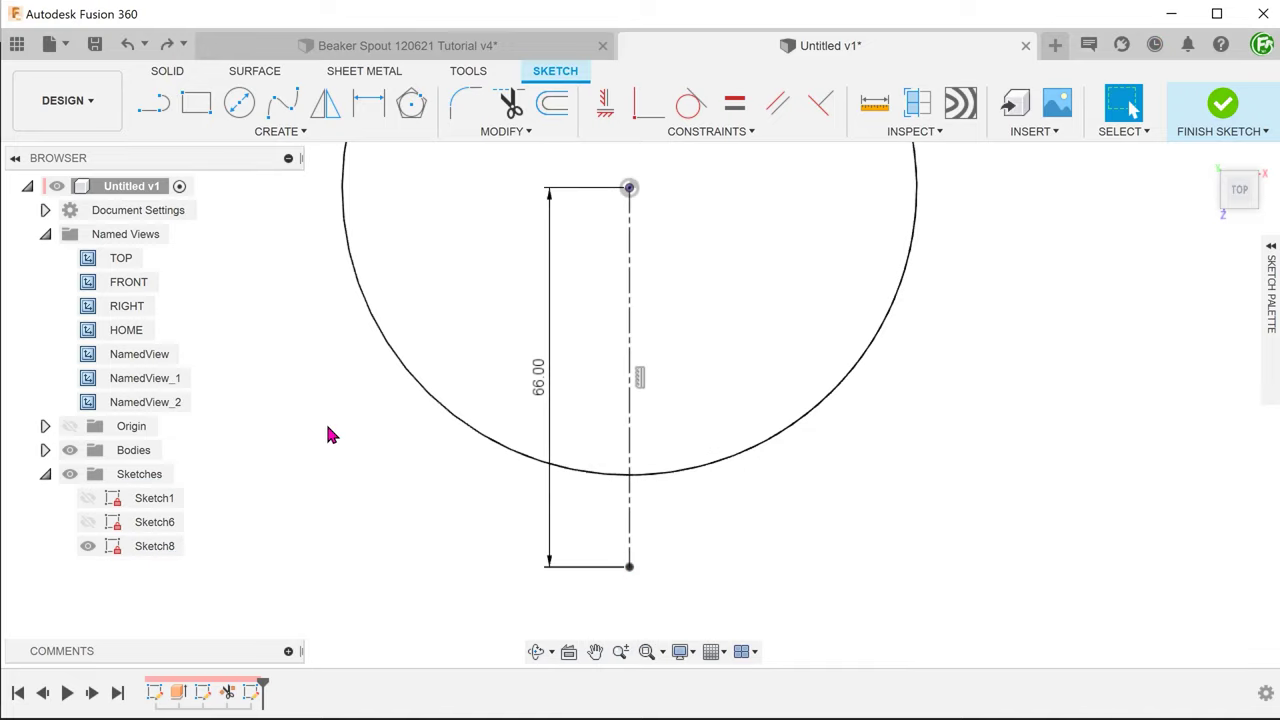
{"action": "left_click", "coordinate": [165, 405]}
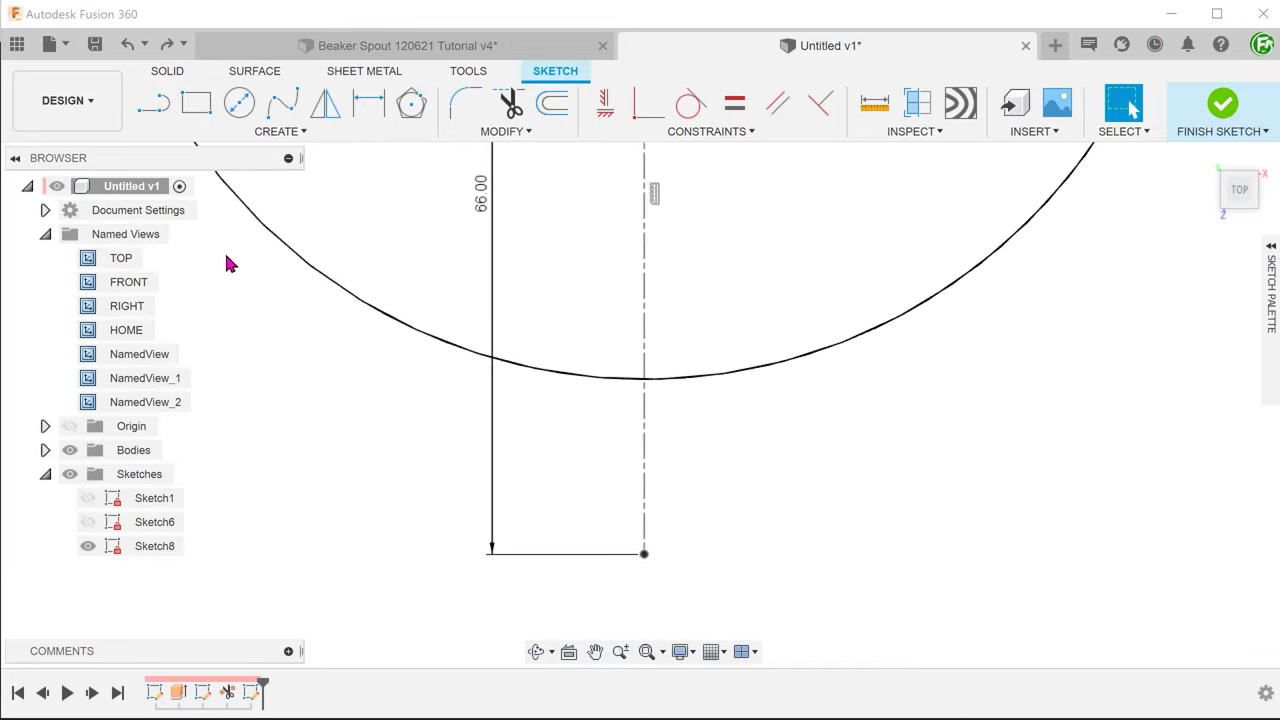
- Draw a fit-point spline from the circle's left point through the centerline's bottom end to its right point
{"action": "left_click", "coordinate": [284, 108]}
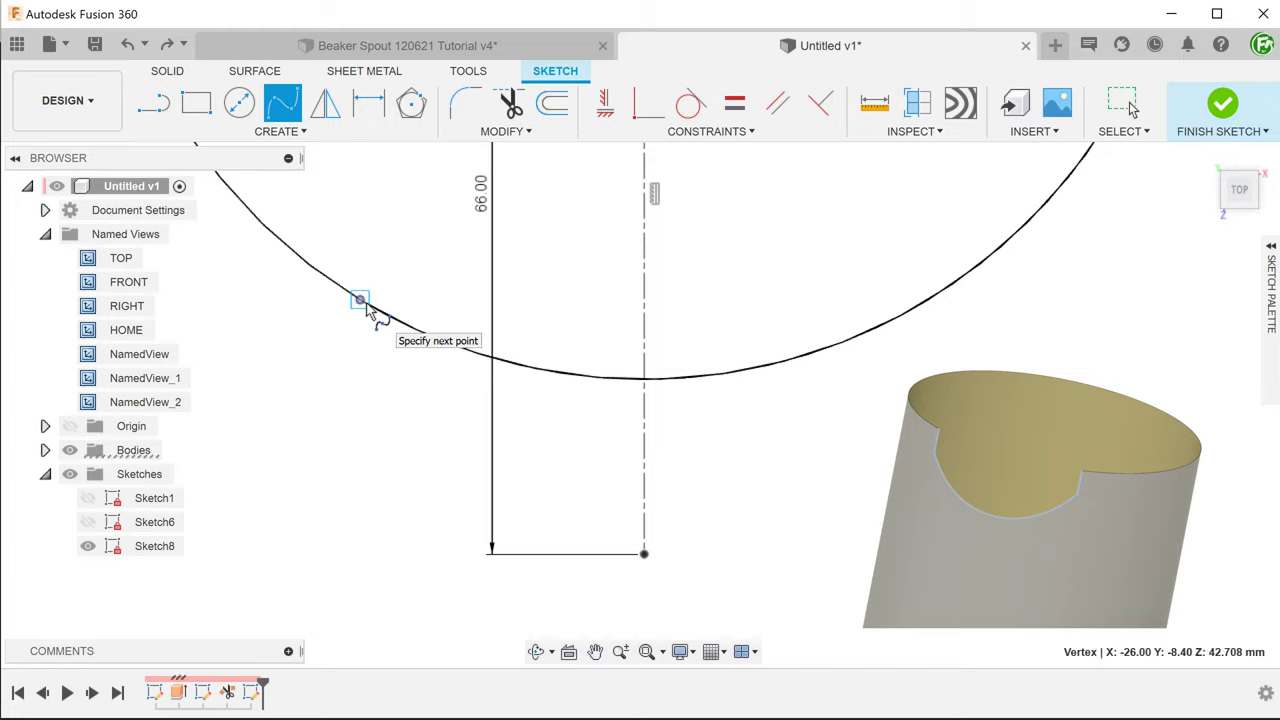
{"action": "left_click", "coordinate": [359, 300]}
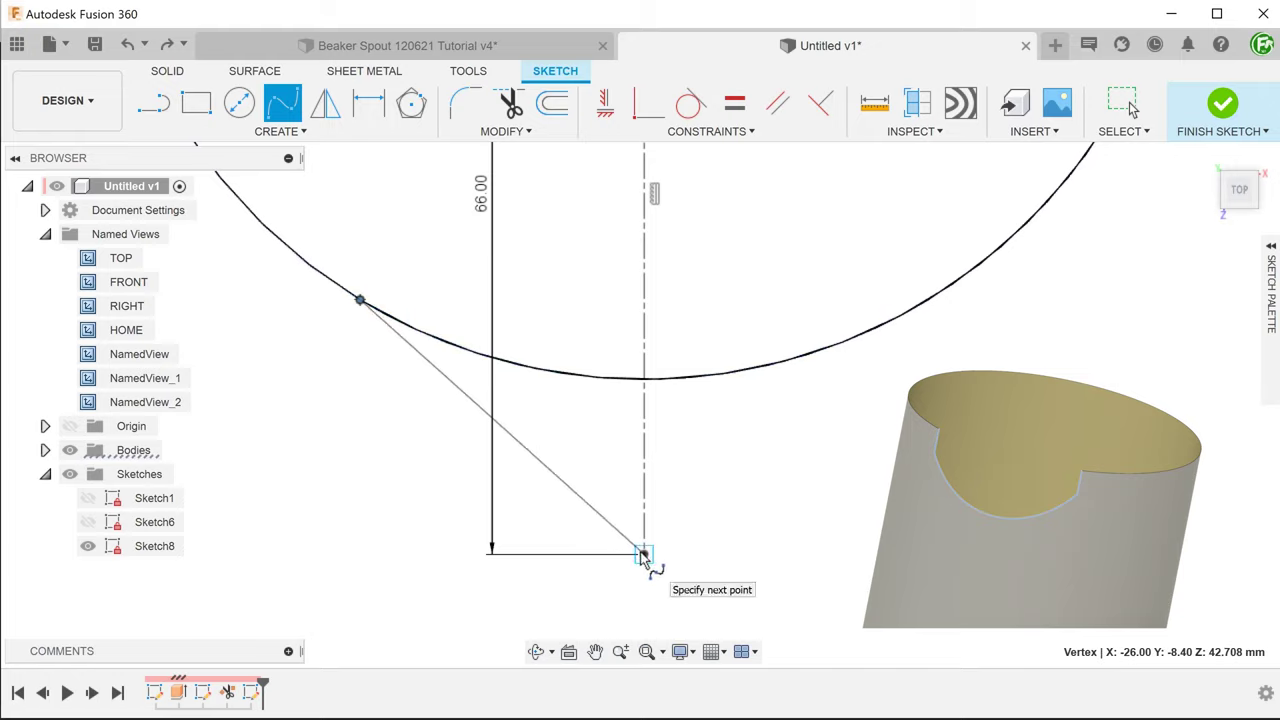
{"action": "left_click", "coordinate": [643, 554]}
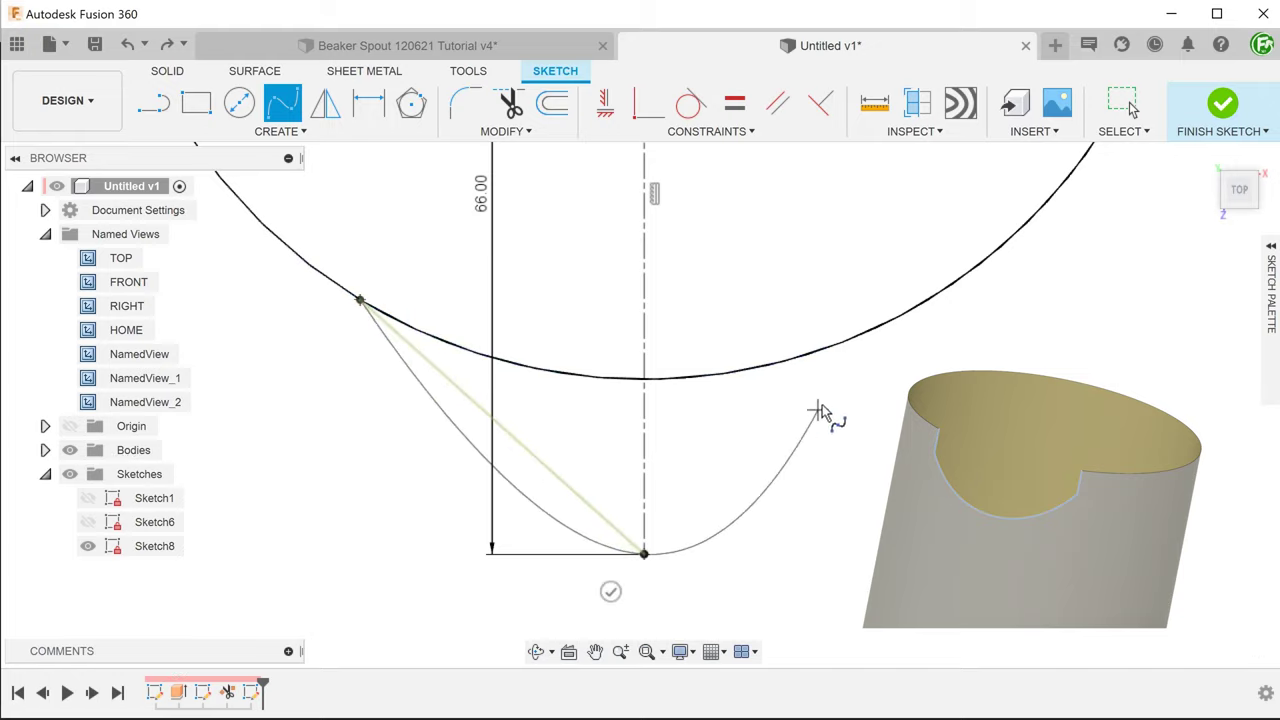
{"action": "left_click", "coordinate": [929, 300]}
{"action": "key", "text": "Return"}
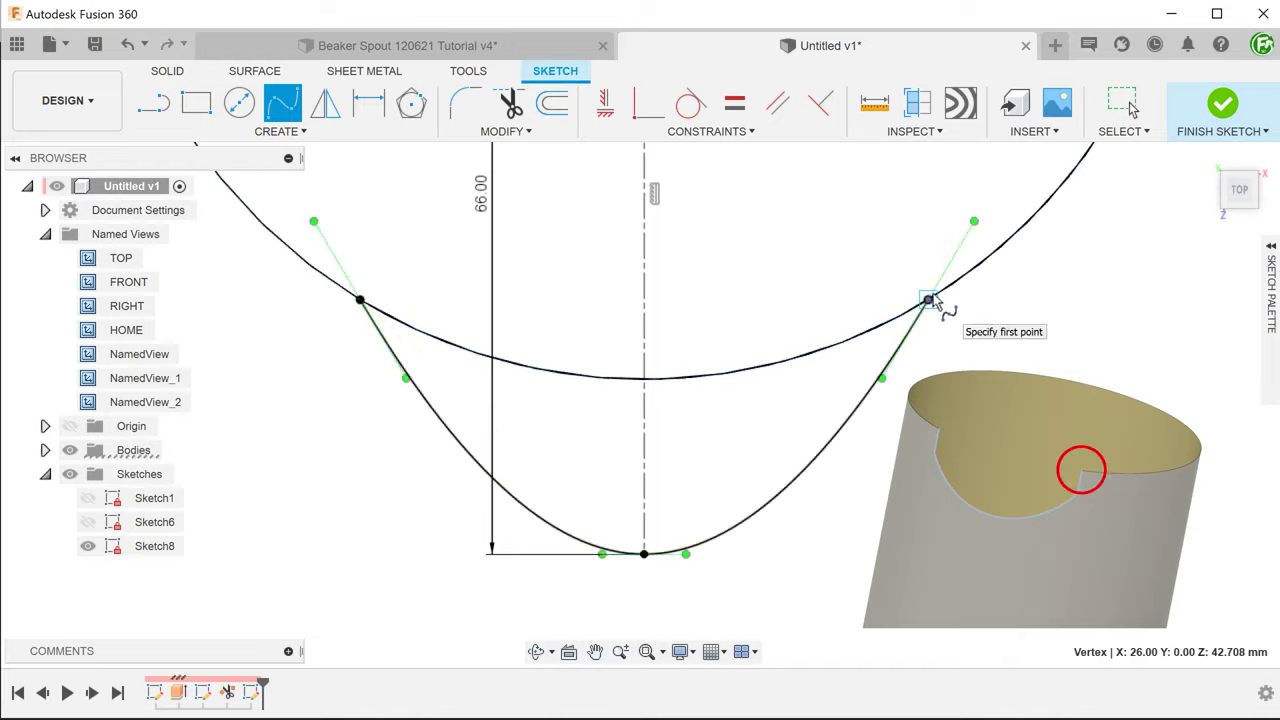
{"action": "key", "text": "Escape"}
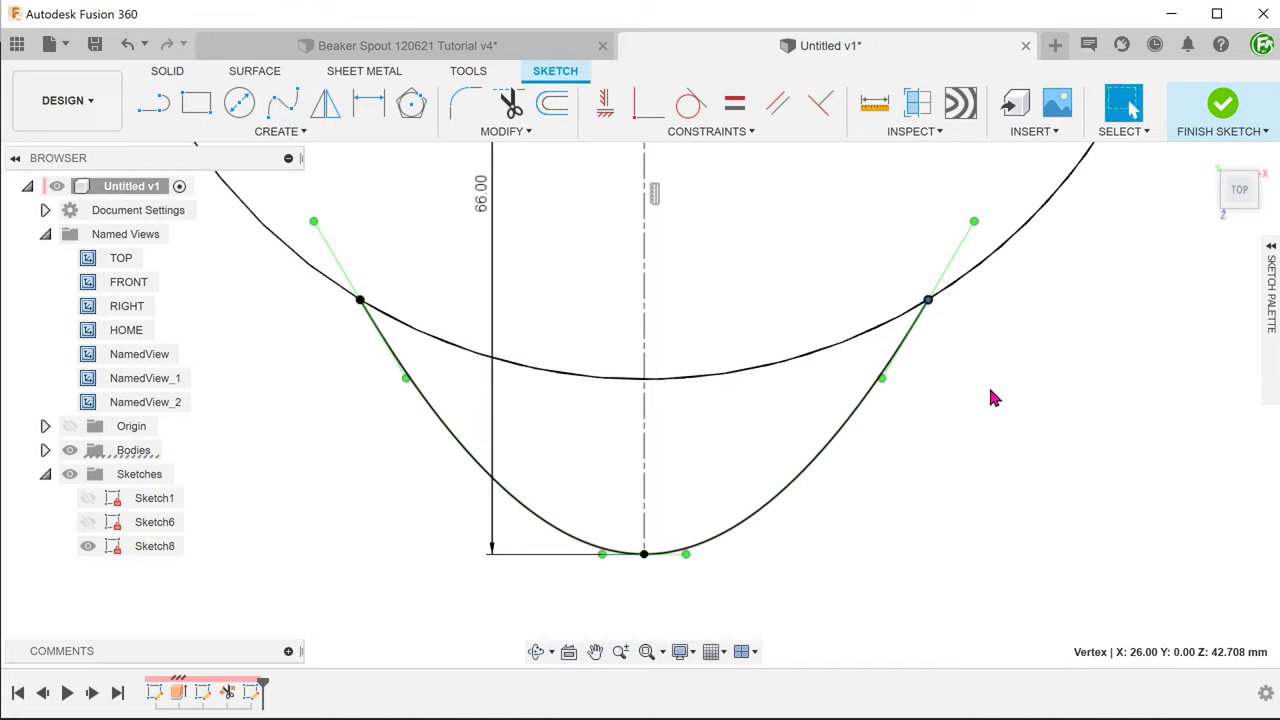
{"action": "left_click", "coordinate": [1025, 415]}
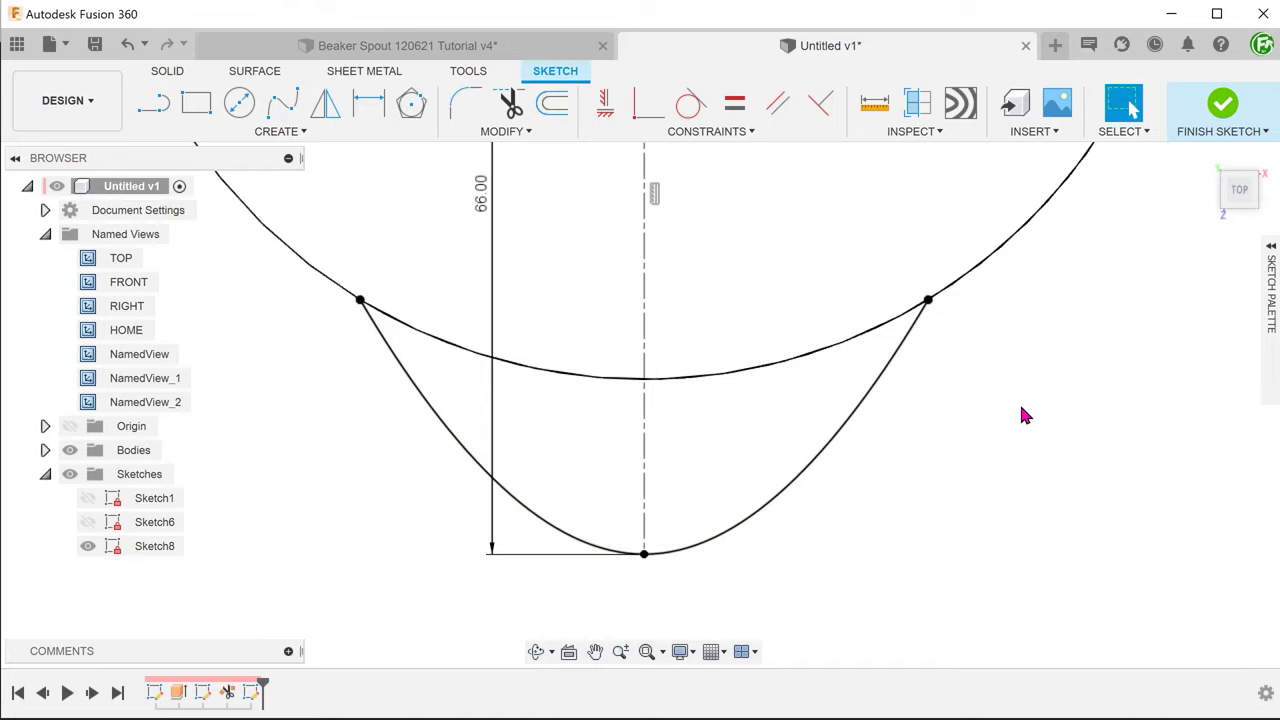
- Constrain the spline's bottom tangent horizontal and drag its left handle to follow the circle
{"action": "left_click", "coordinate": [607, 105]}
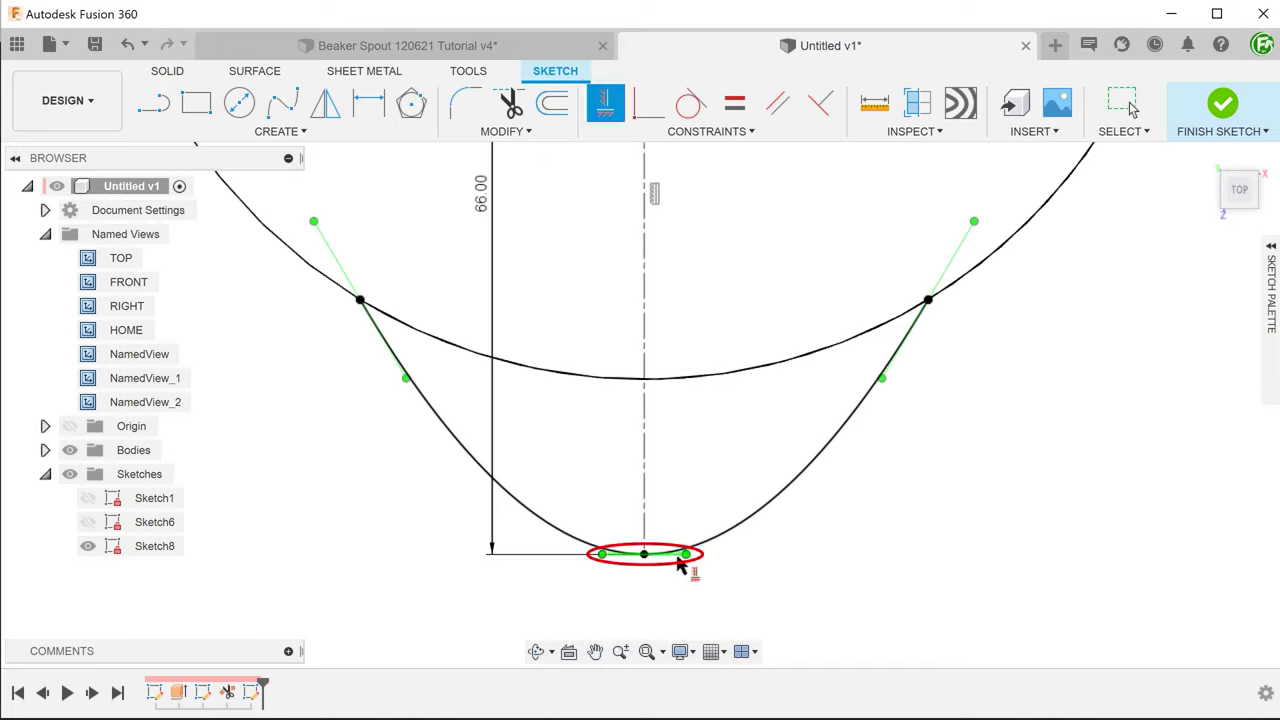
{"action": "left_click", "coordinate": [680, 565]}
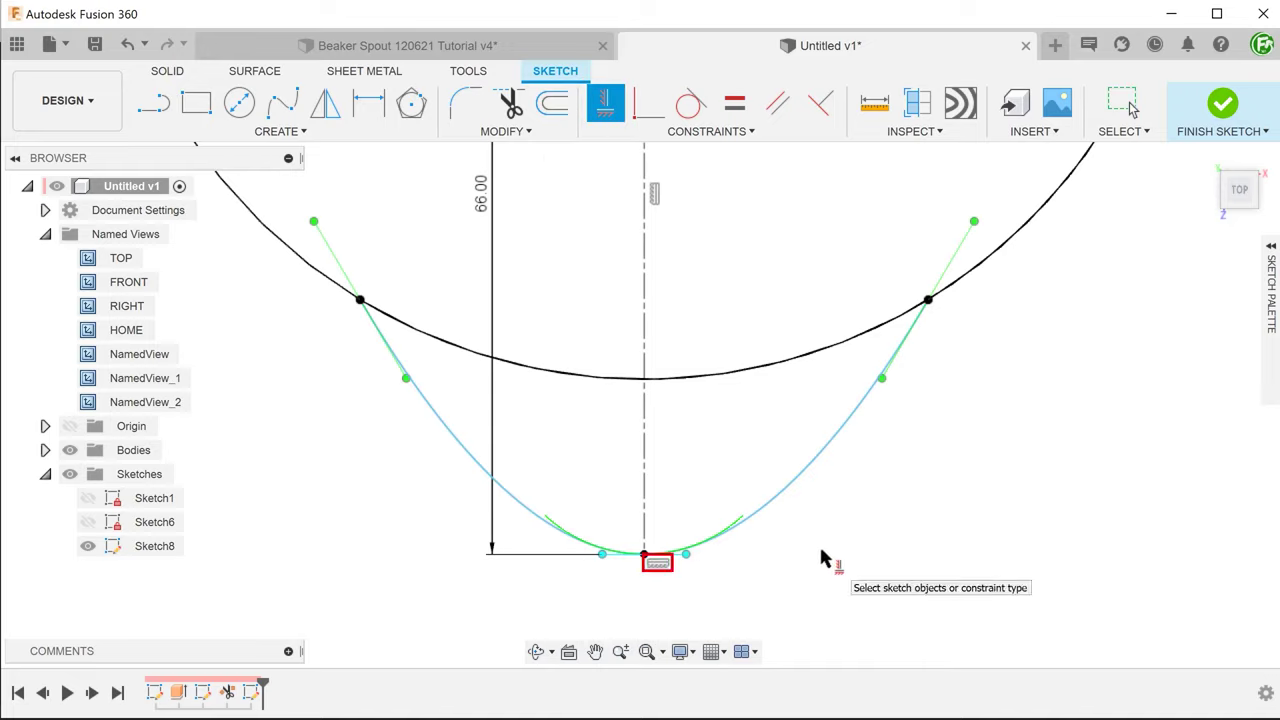
{"action": "key", "text": "Escape"}
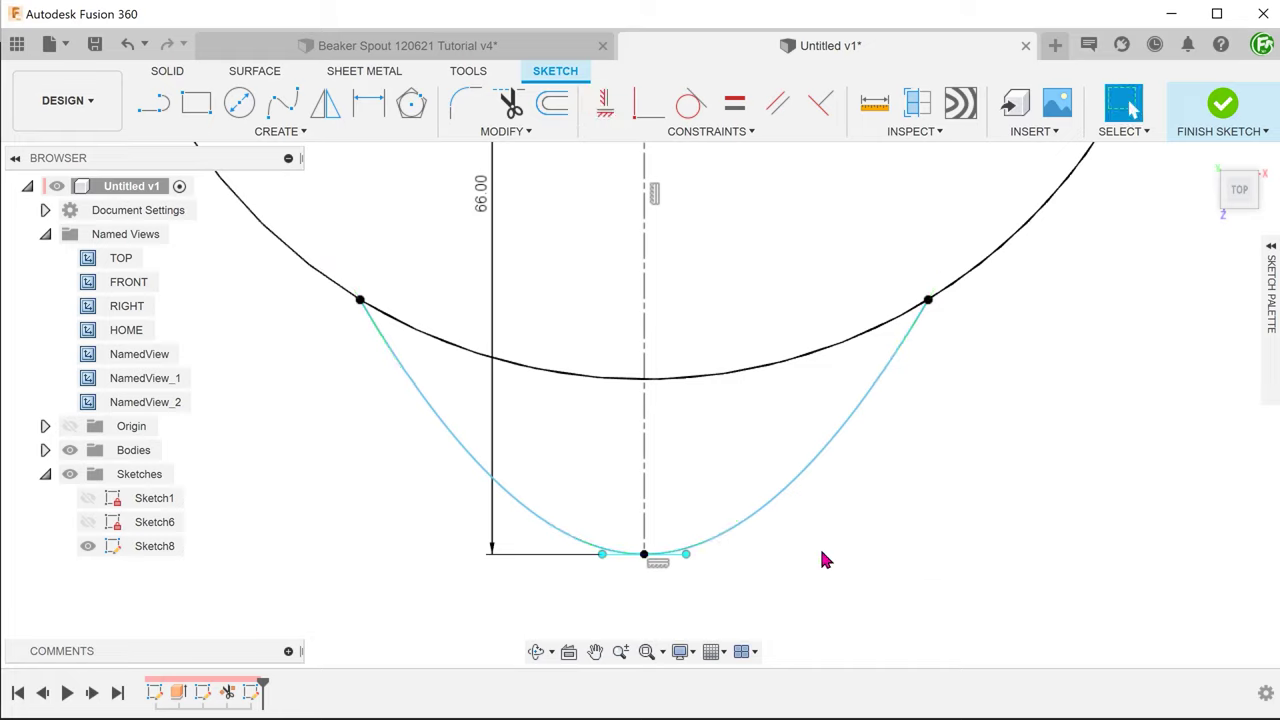
{"action": "left_click", "coordinate": [391, 348]}
{"action": "left_click_drag", "start_coordinate": [313, 221], "coordinate": [284, 272]}
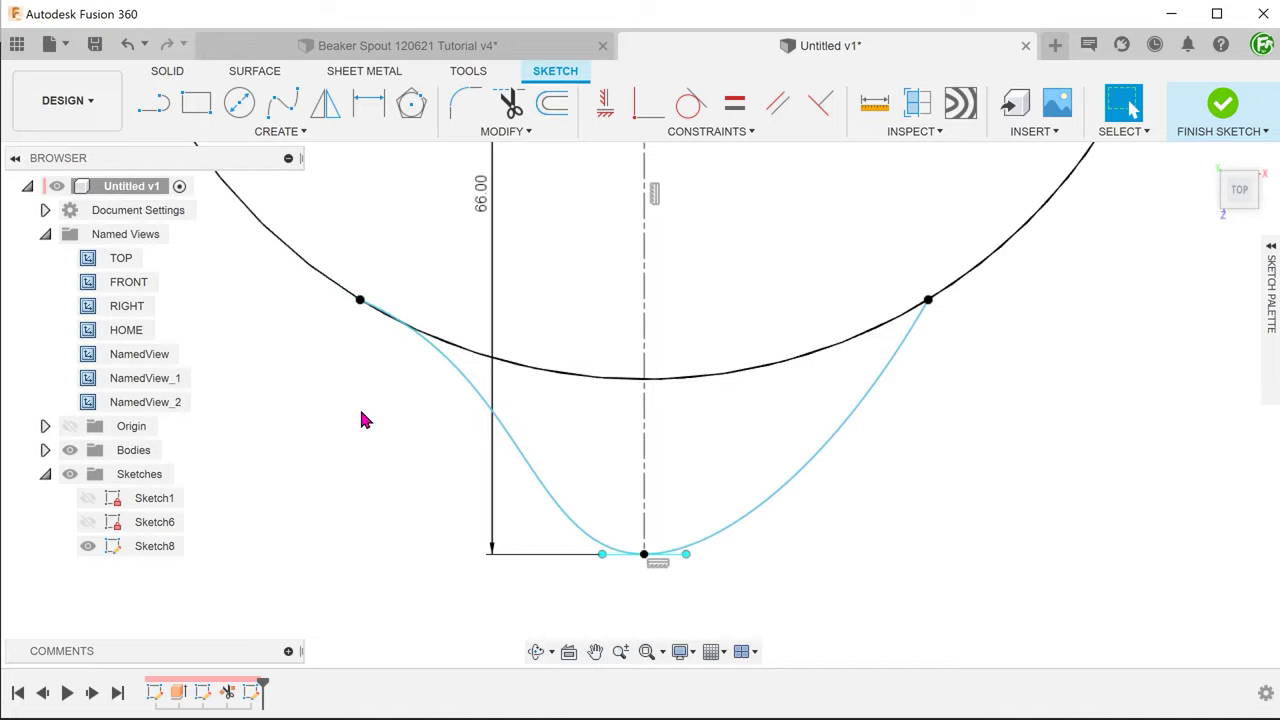
- Make the spline's left and right tangent handles symmetric about the centerline, then re-angle the left handle
{"action": "left_click", "coordinate": [700, 131]}
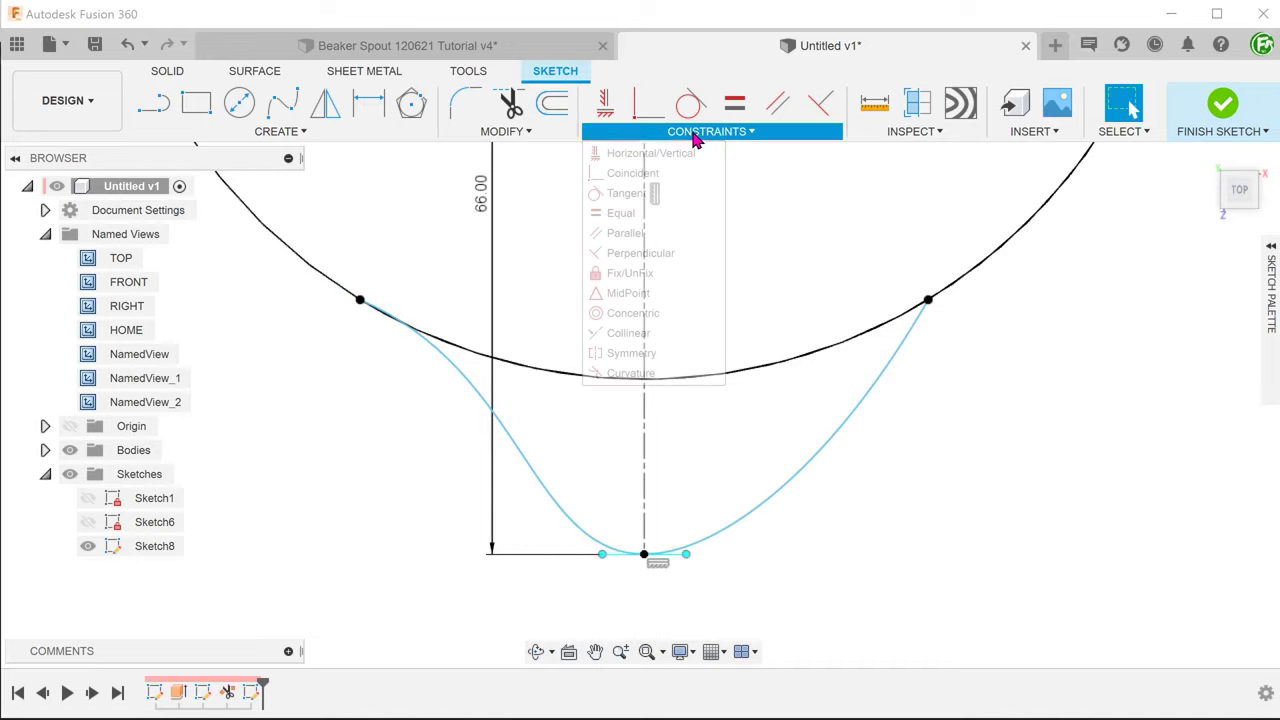
{"action": "left_click", "coordinate": [690, 356]}
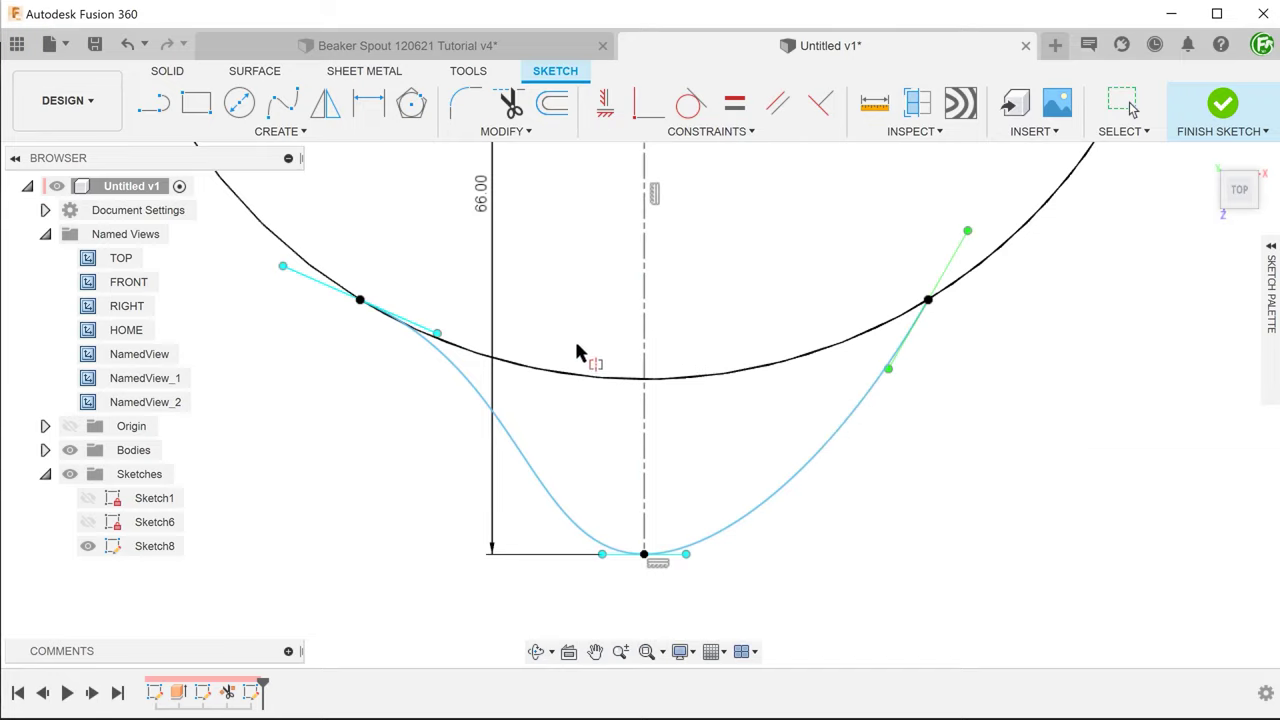
{"action": "left_click", "coordinate": [436, 332]}
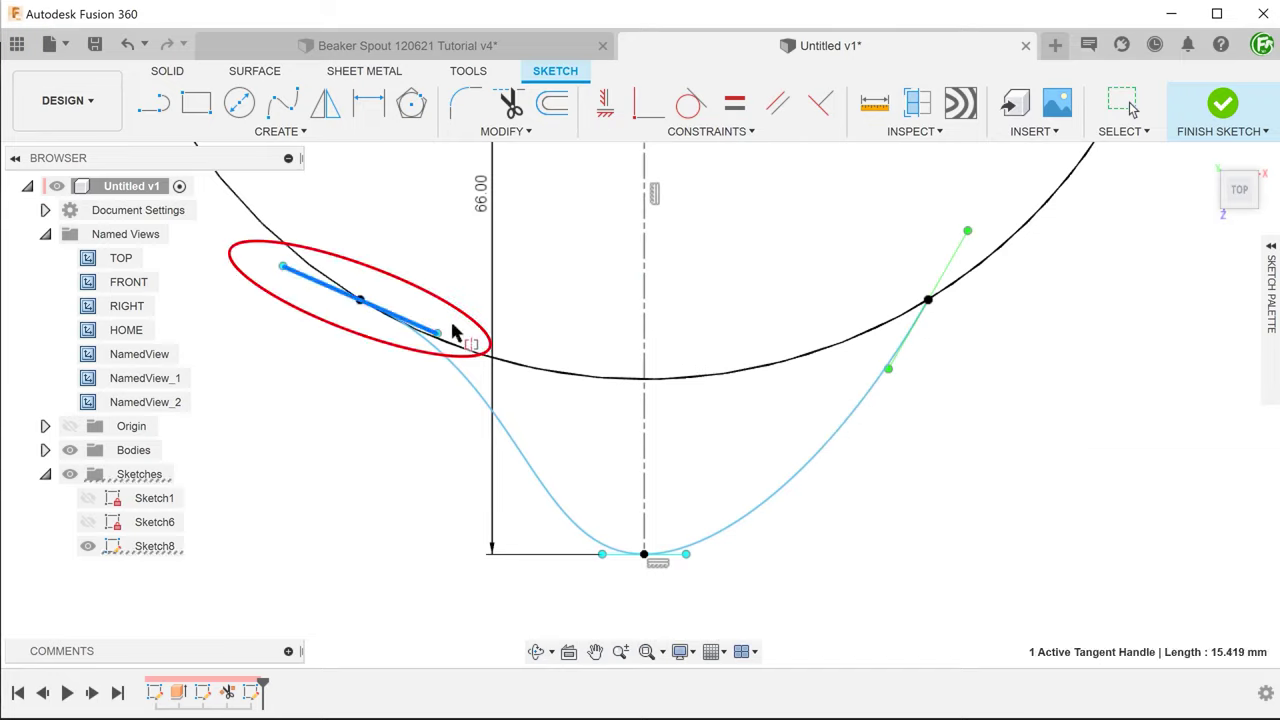
{"action": "left_click", "coordinate": [950, 282]}
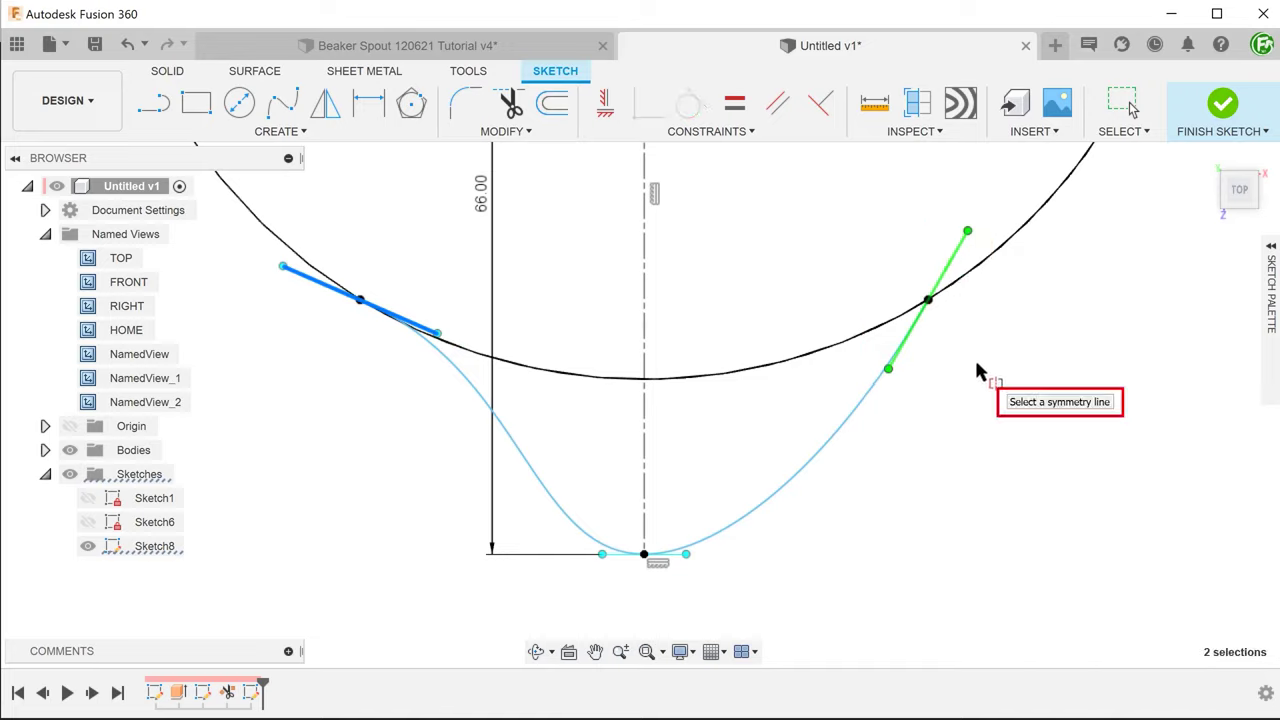
{"action": "left_click", "coordinate": [644, 316]}
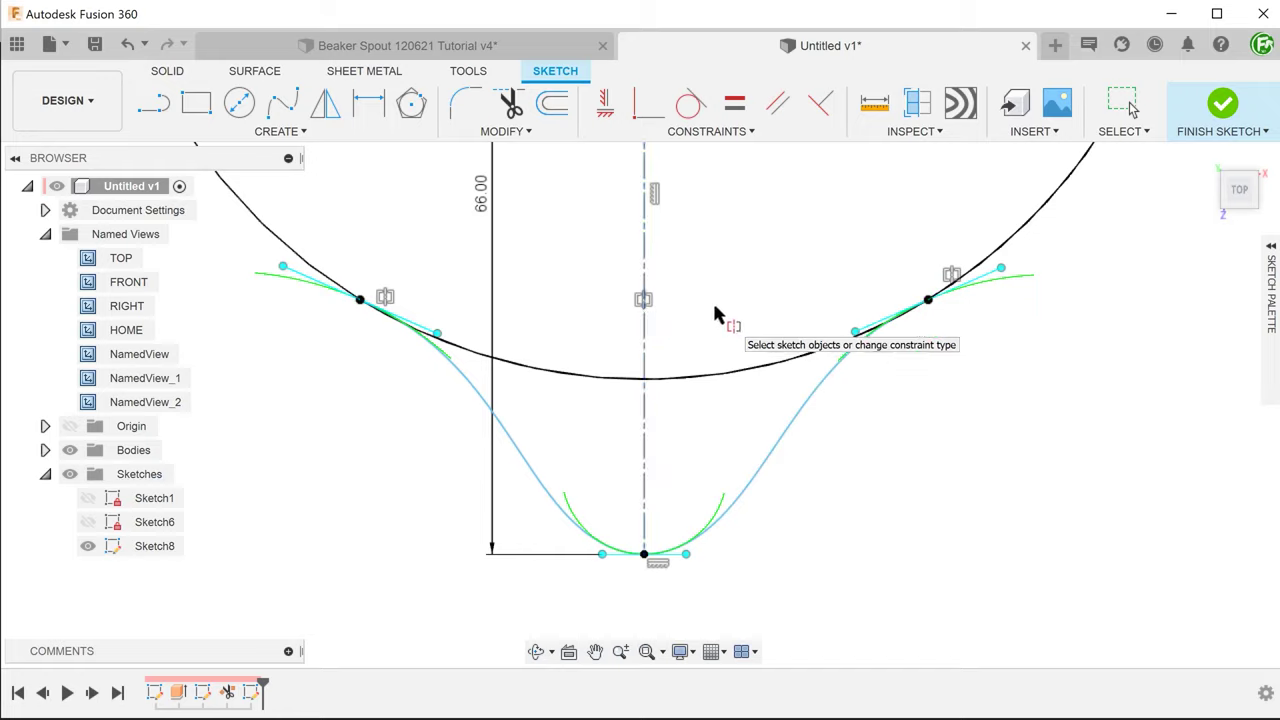
{"action": "key", "text": "Escape"}
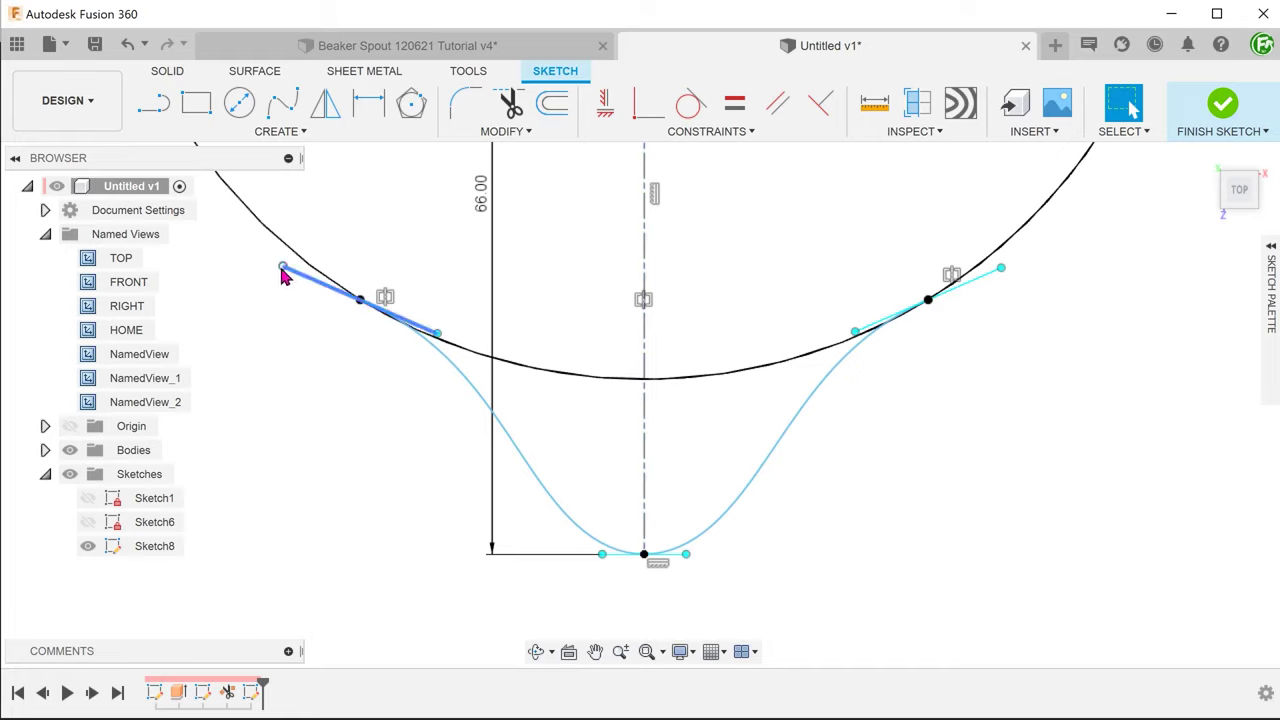
{"action": "left_click_drag", "start_coordinate": [283, 272], "coordinate": [323, 292]}
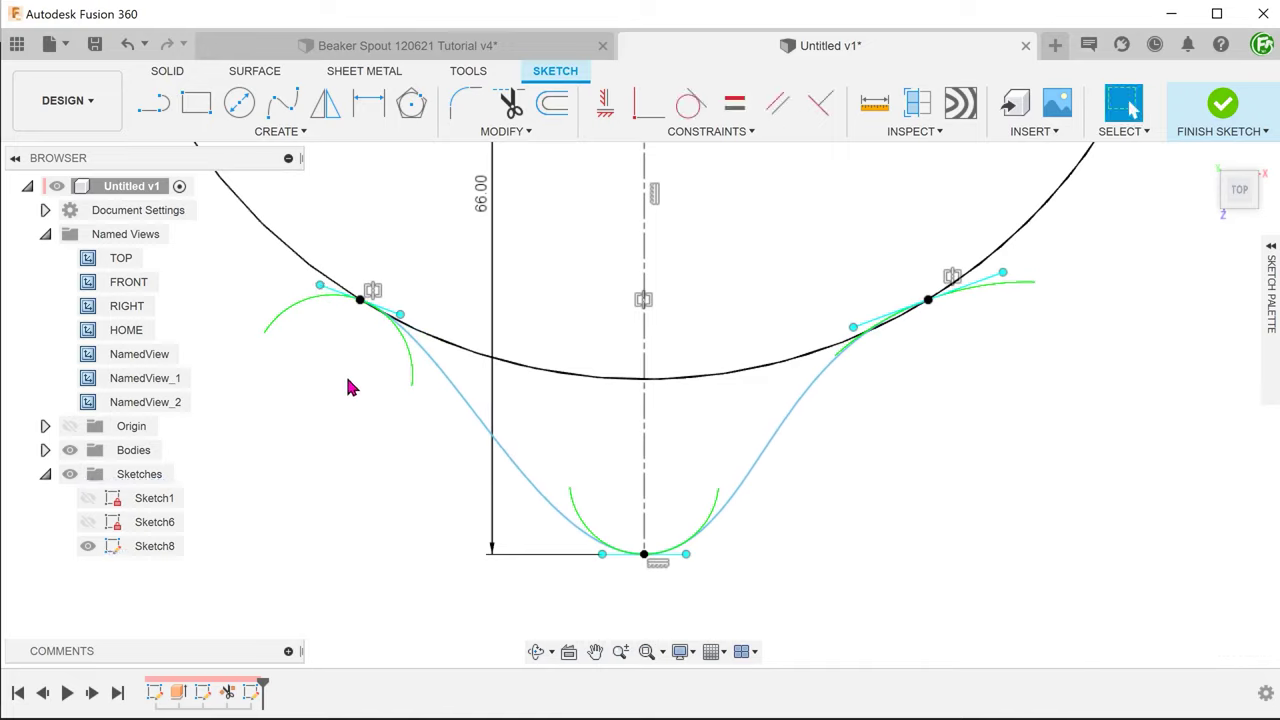
- Make the two spline tangent handles equal and drag them longer for a fuller spout curve
{"action": "left_click", "coordinate": [361, 398]}
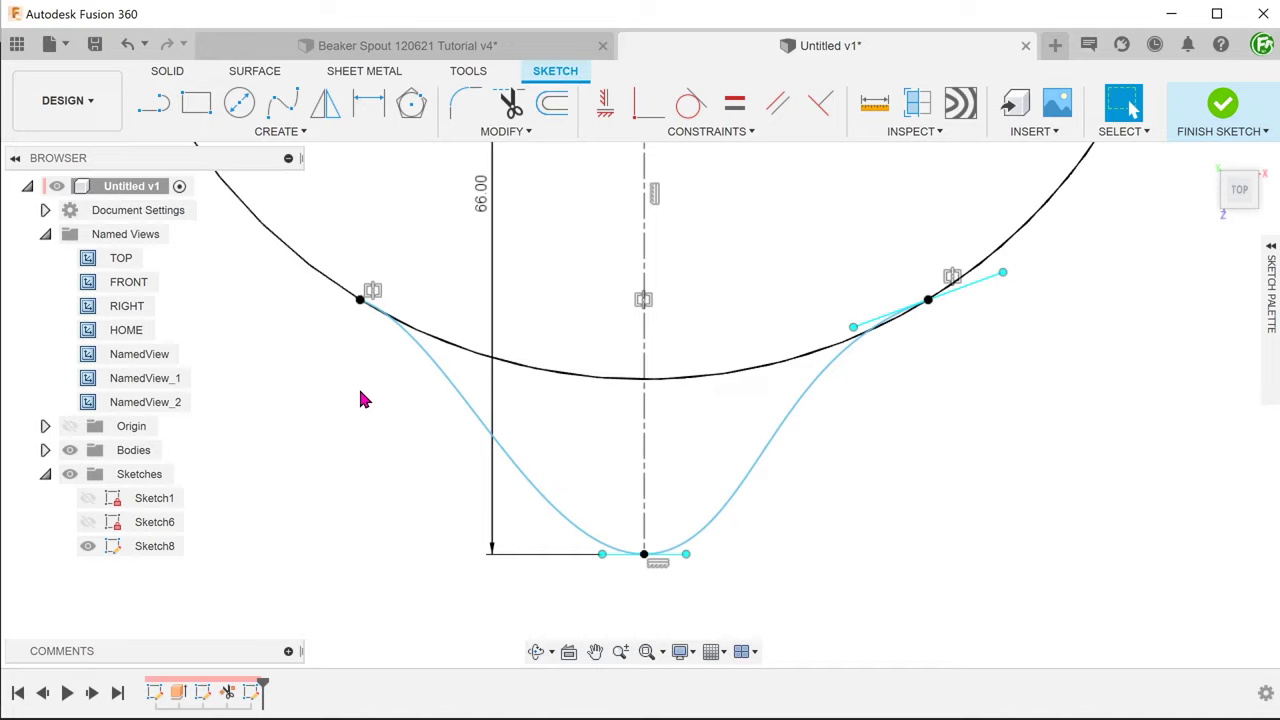
{"action": "left_click", "coordinate": [735, 108]}
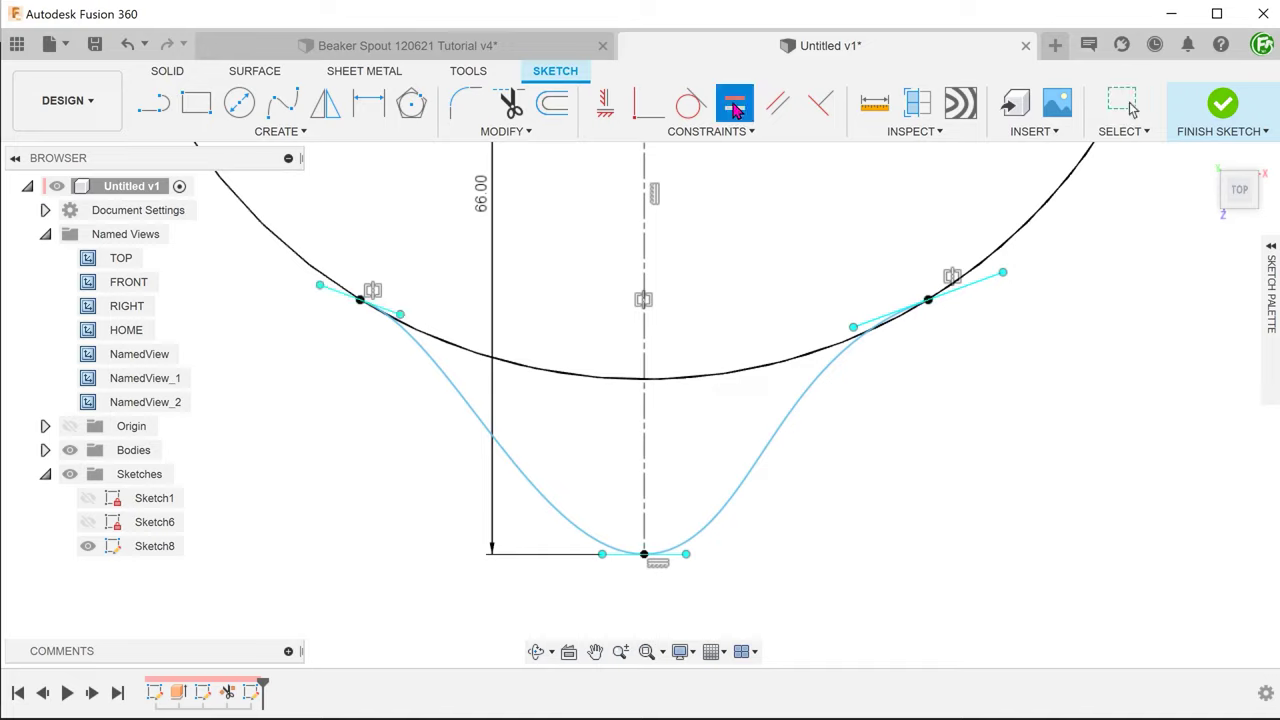
{"action": "left_click", "coordinate": [343, 302]}
{"action": "left_click", "coordinate": [970, 285]}
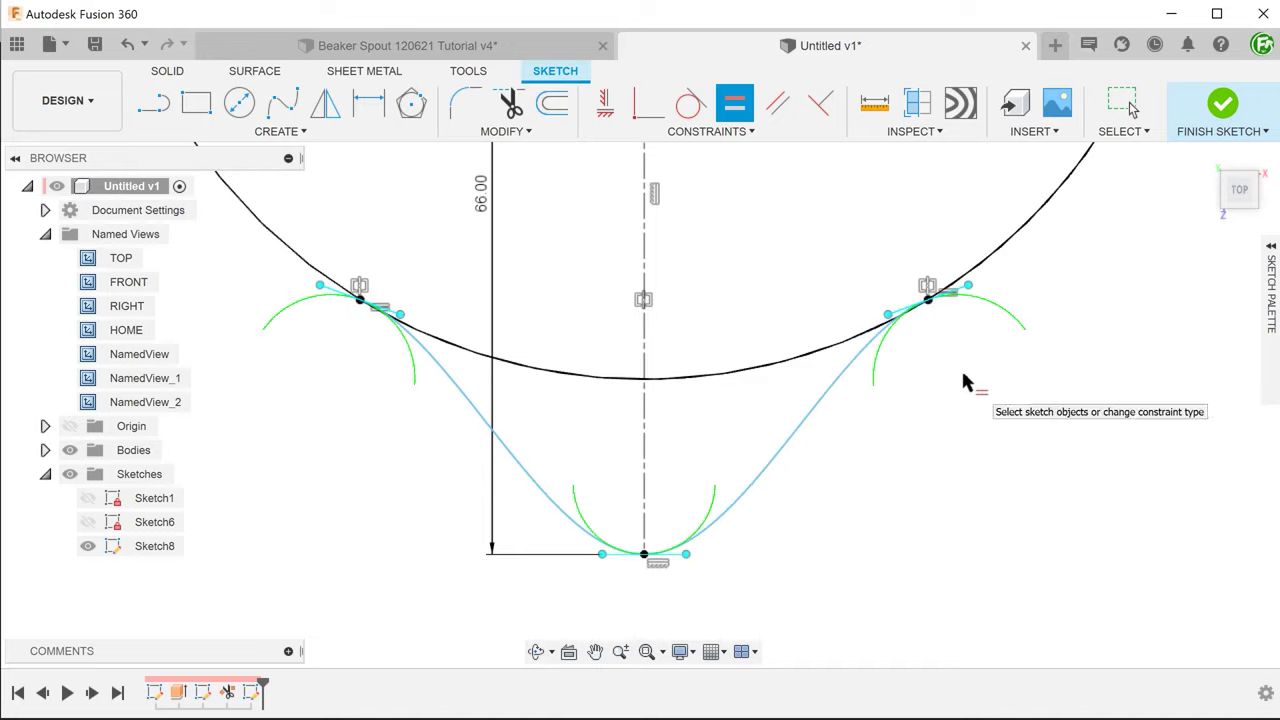
{"action": "key", "text": "Escape"}
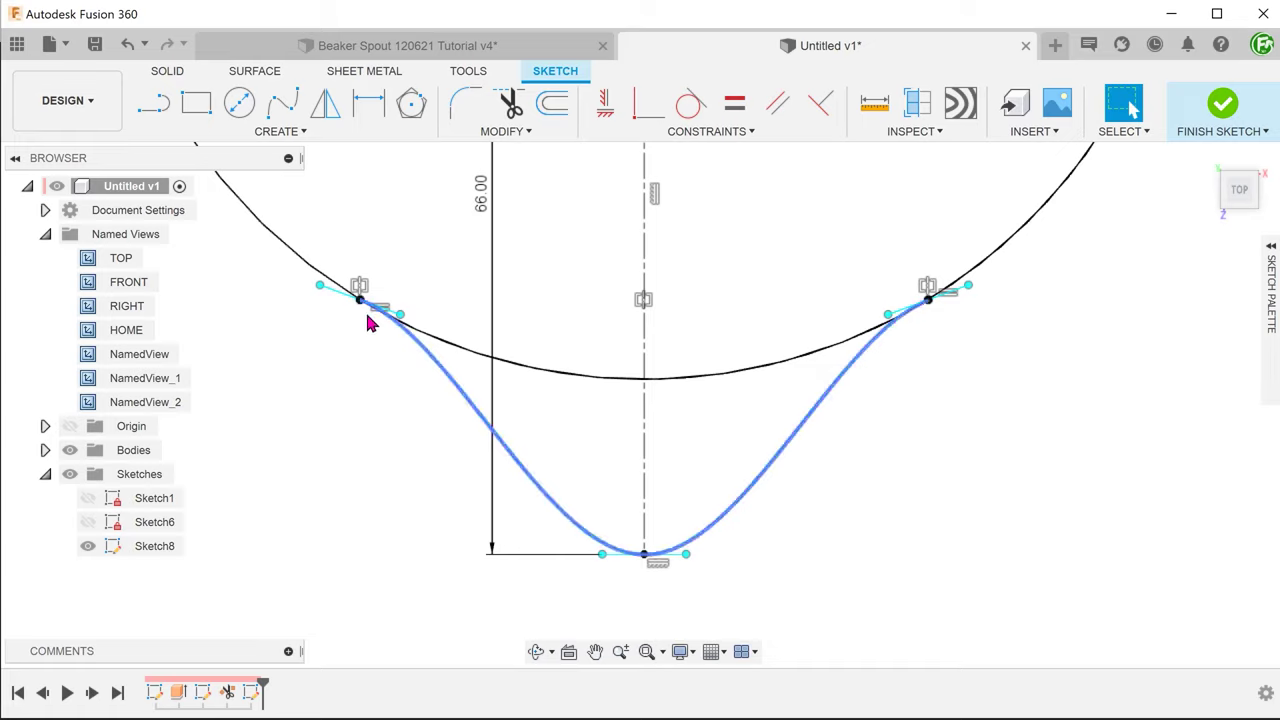
{"action": "left_click_drag", "start_coordinate": [321, 290], "coordinate": [297, 286]}
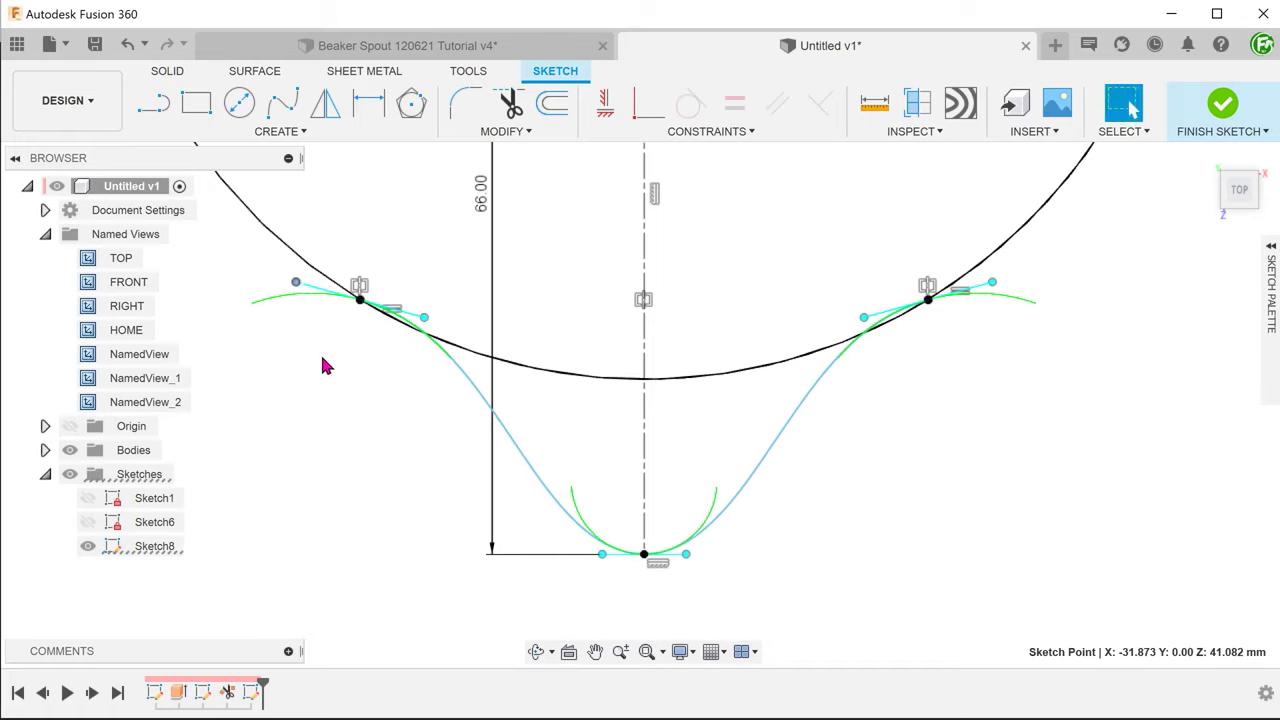
{"action": "mouse_move", "coordinate": [295, 282]}
{"action": "left_mouse_down"}
{"action": "mouse_move", "coordinate": [270, 273]}
{"action": "mouse_move", "coordinate": [287, 232]}
{"action": "mouse_move", "coordinate": [272, 262]}
{"action": "left_mouse_up"}
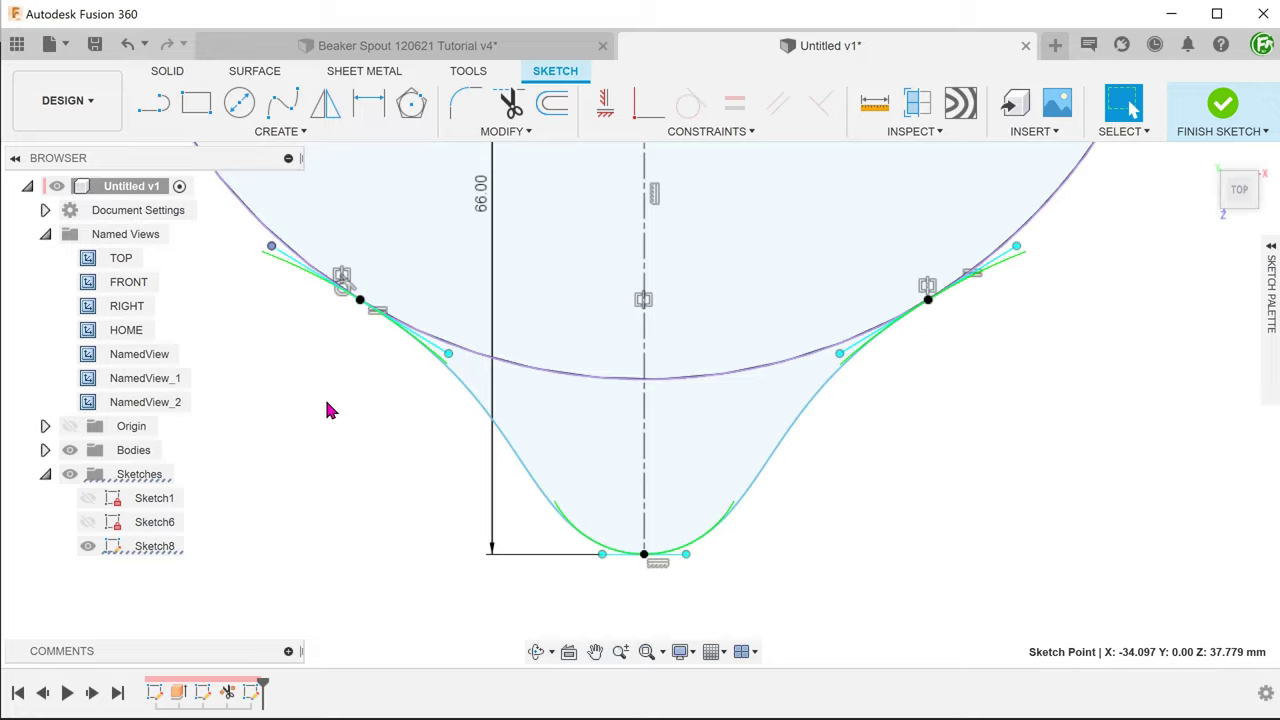
- Finish Sketch8 and inspect the spout spline from the home, orbited and right views
{"action": "left_click", "coordinate": [1220, 108]}
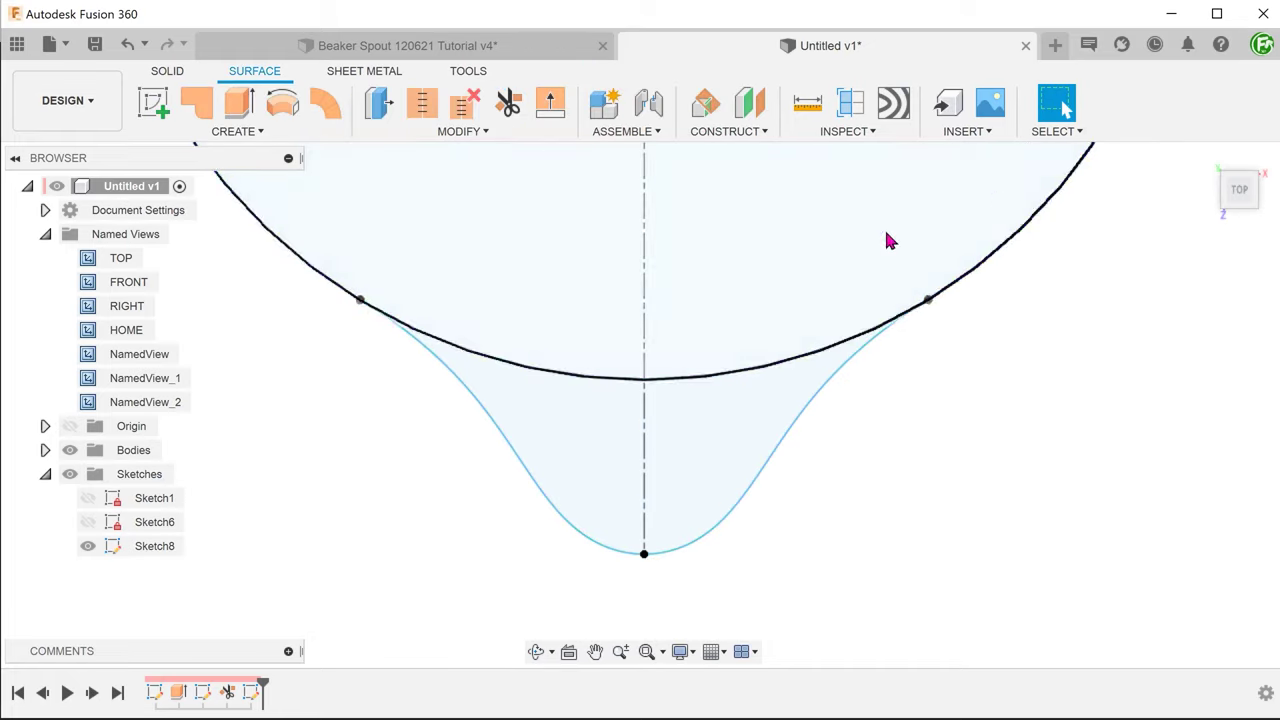
{"action": "left_click", "coordinate": [45, 234]}
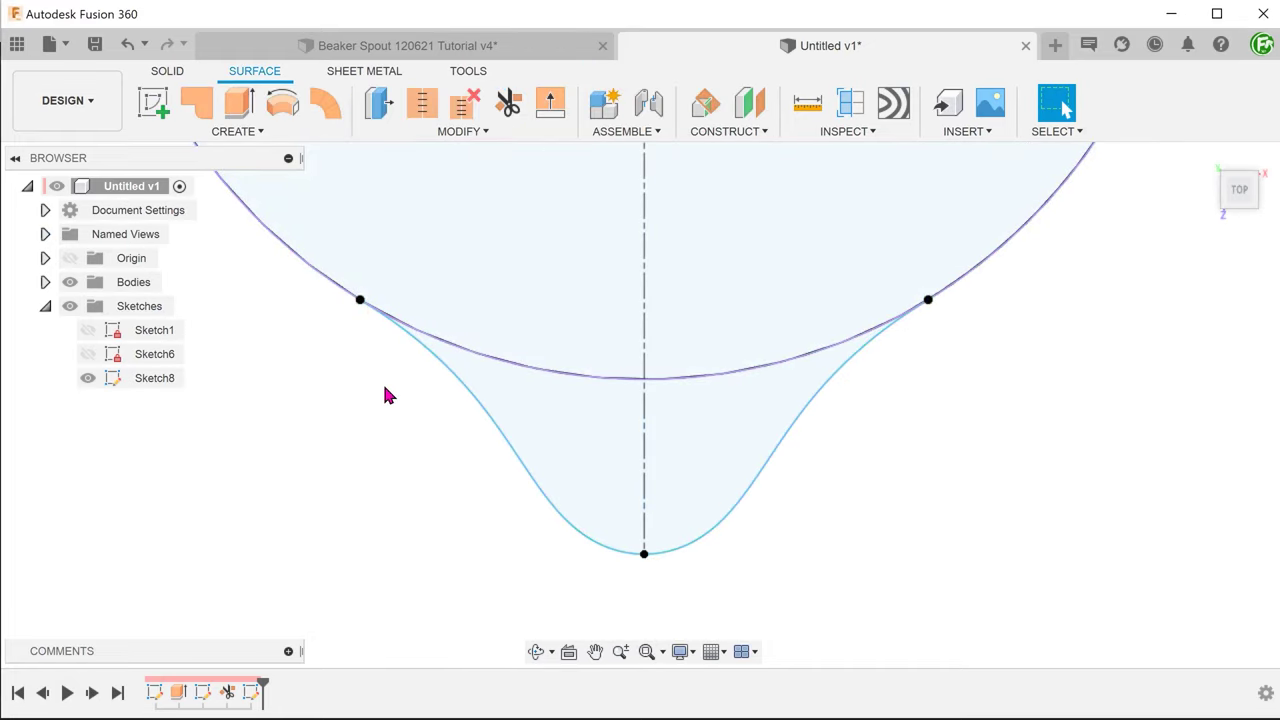
{"action": "key", "text": "F6"}
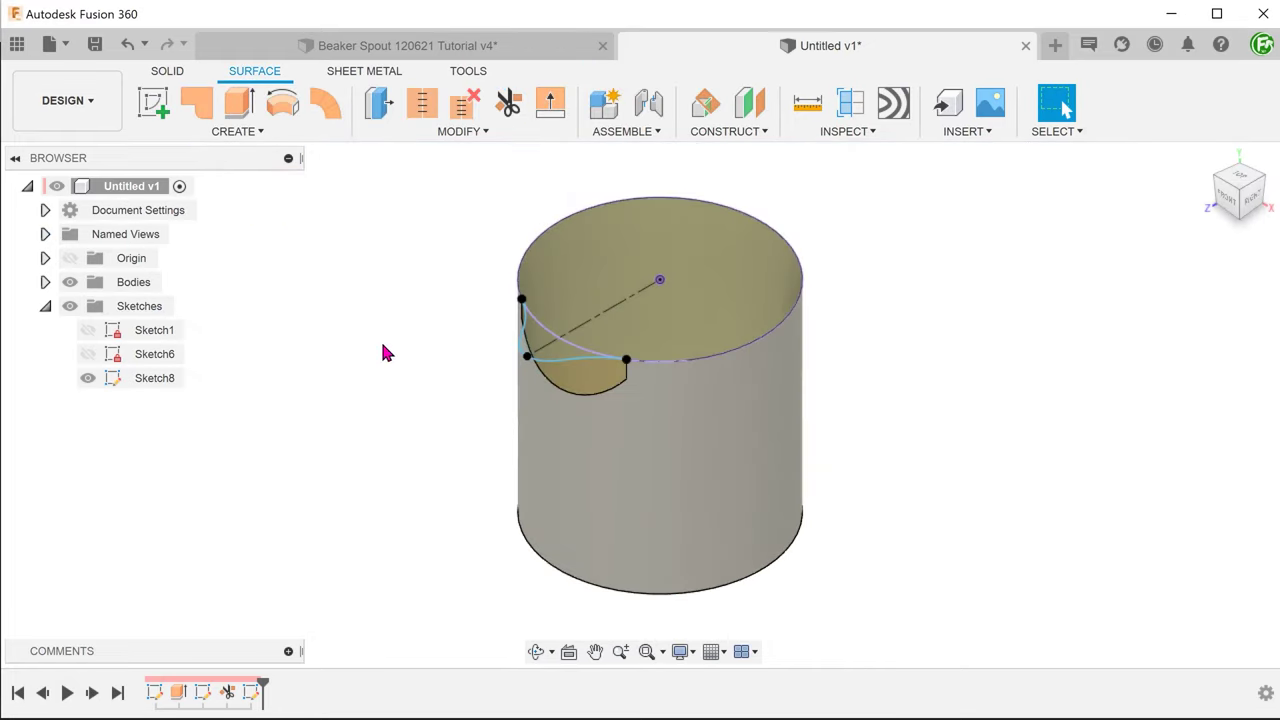
{"action": "middle_click_drag", "start_coordinate": [386, 351], "coordinate": [530, 465], "text": "shift"}
{"action": "left_click", "coordinate": [530, 465]}
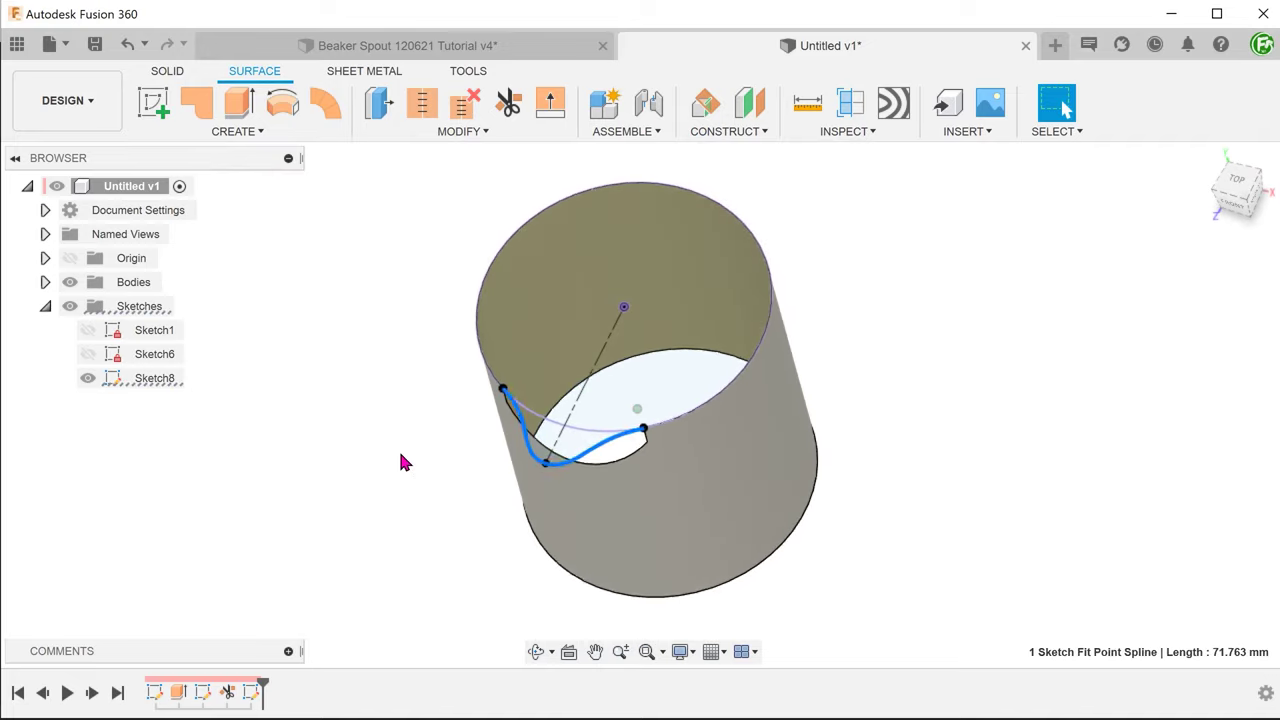
{"action": "middle_click_drag", "start_coordinate": [365, 472], "coordinate": [360, 418], "text": "shift"}
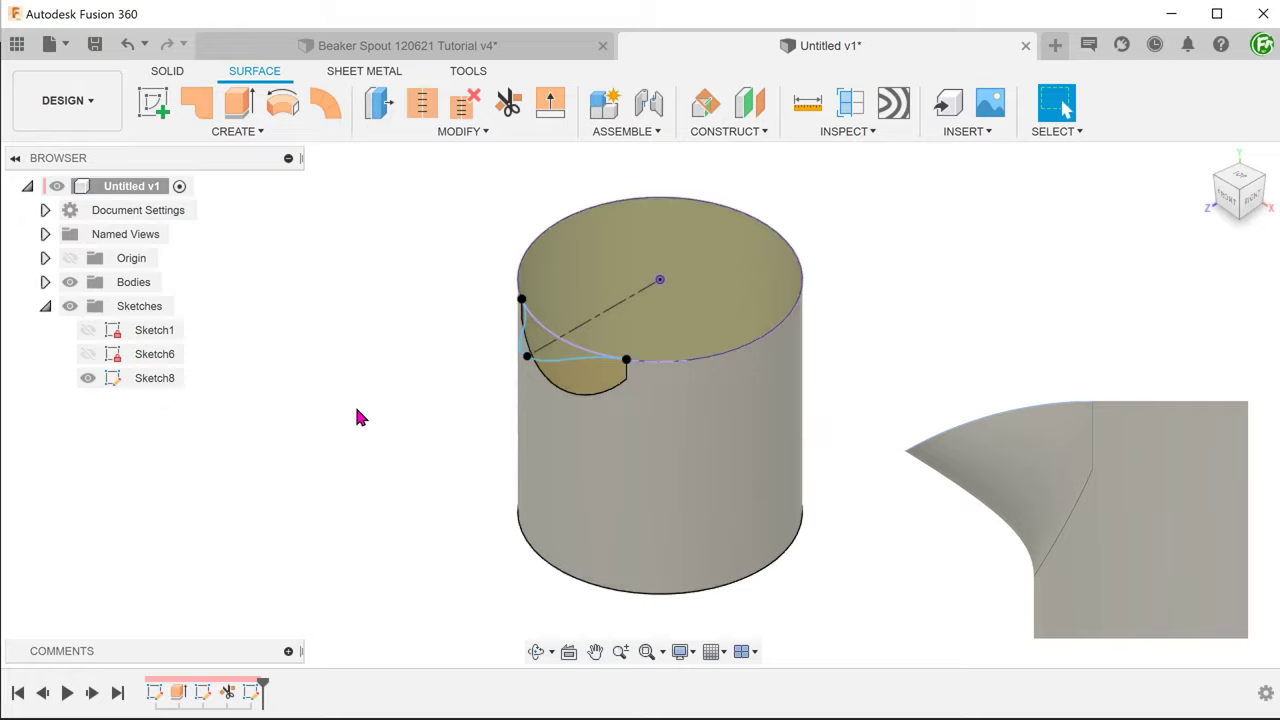
{"action": "left_click", "coordinate": [566, 367]}
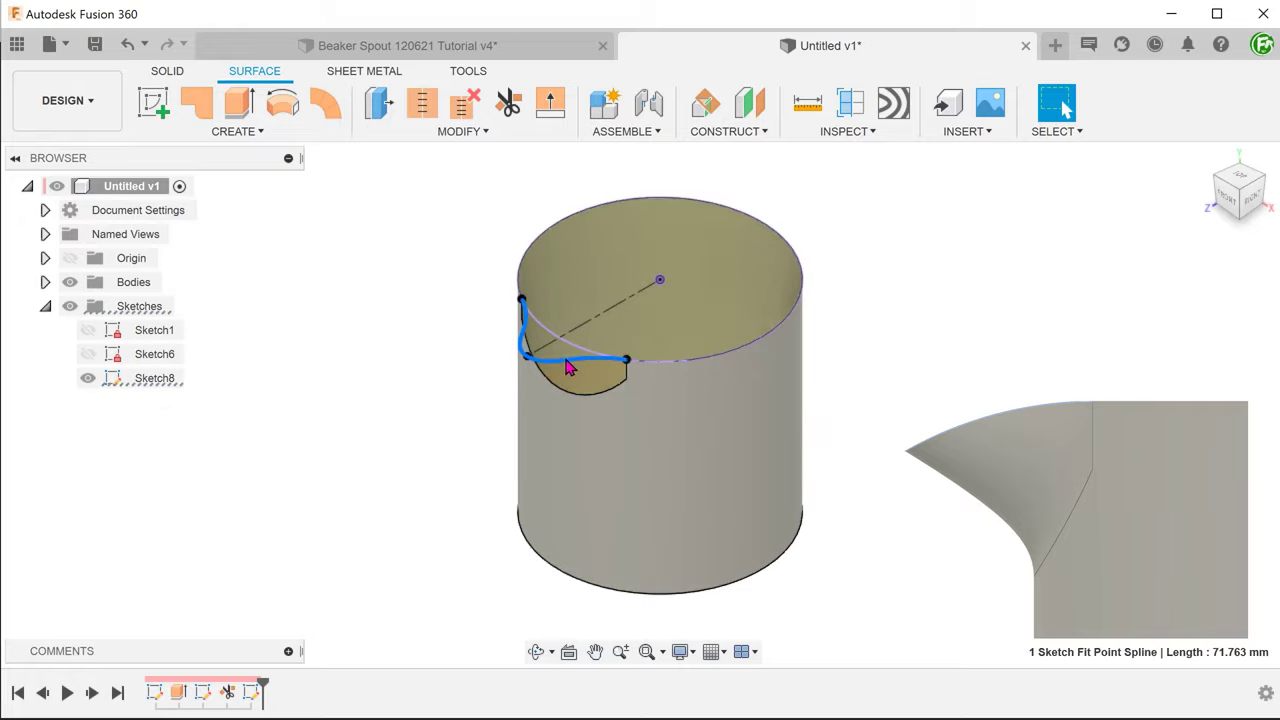
{"action": "left_click", "coordinate": [1251, 197]}
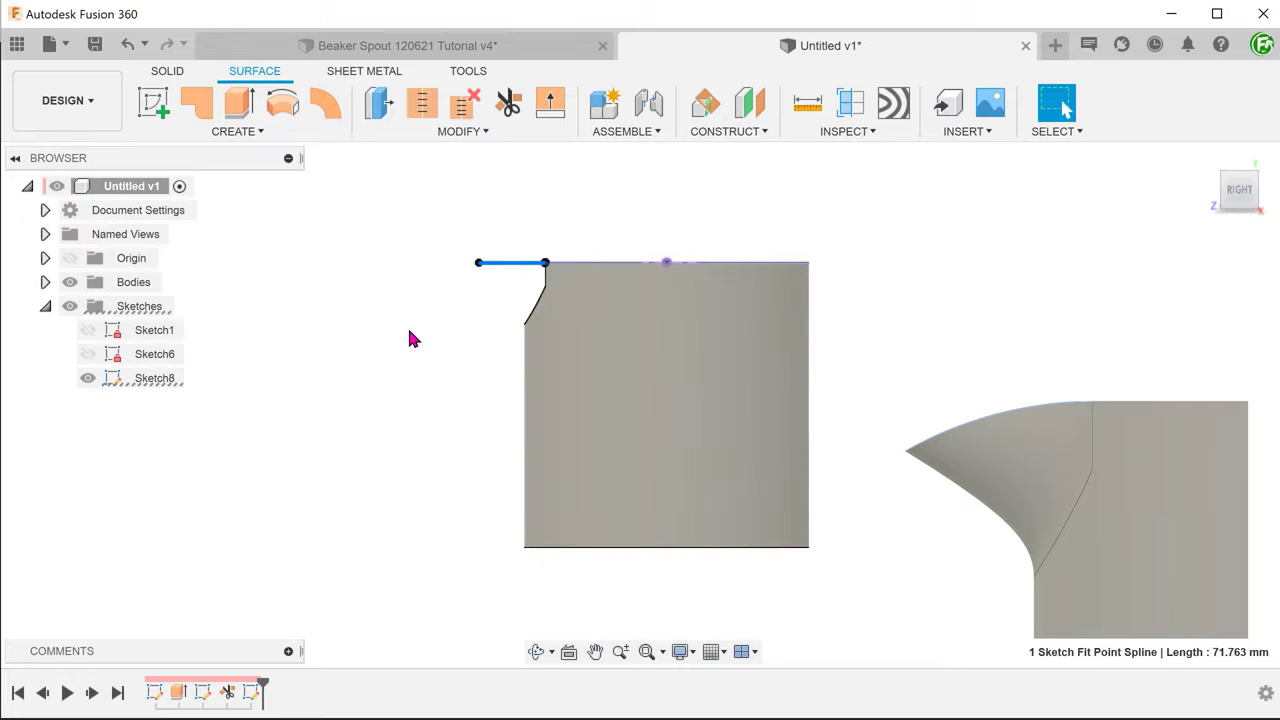
{"action": "key", "text": "Escape"}
{"action": "key", "text": "F6"}
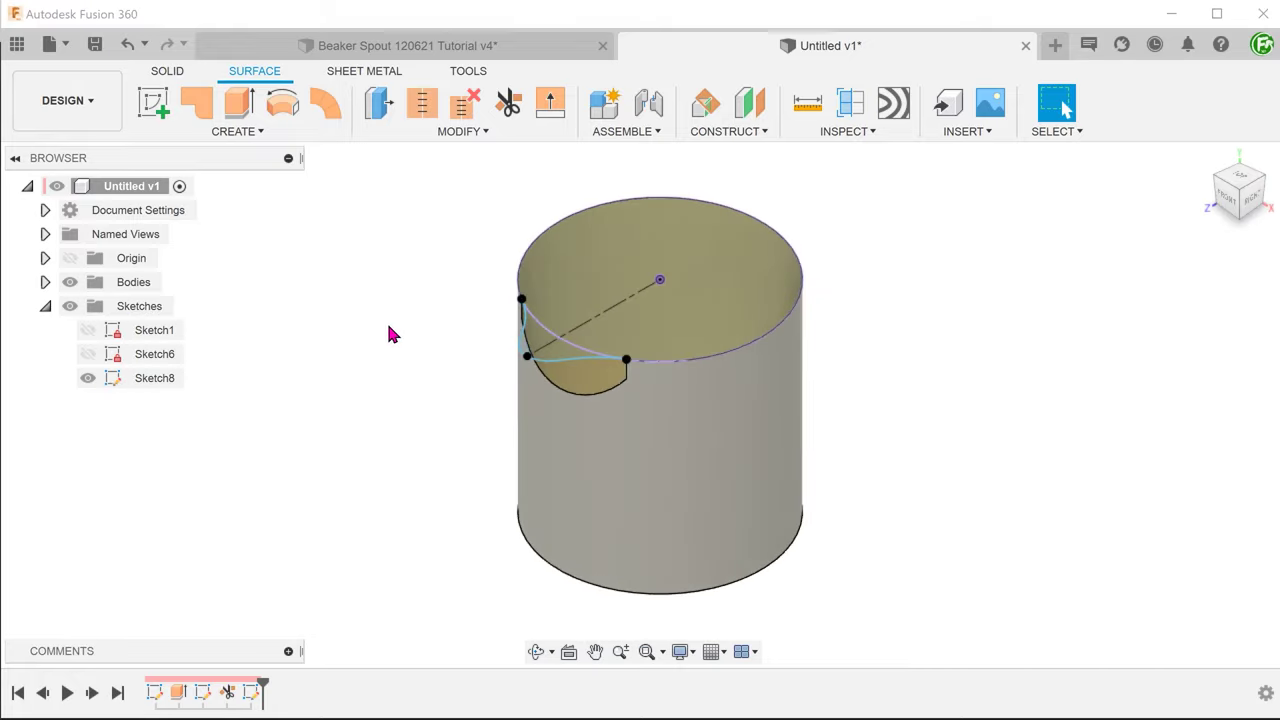
- On the vertical side plane, sketch a 3-point arc from the rim corner down below the spout line
{"action": "left_click", "coordinate": [155, 108]}
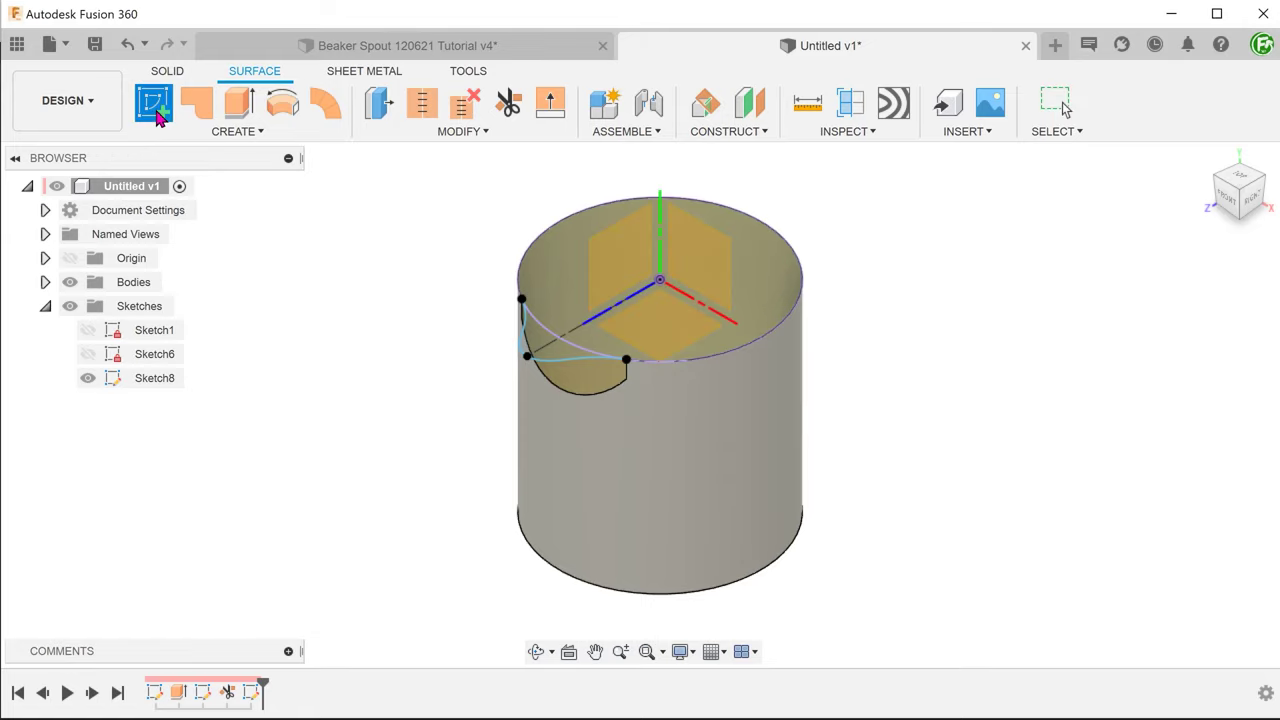
{"action": "left_click", "coordinate": [622, 263]}
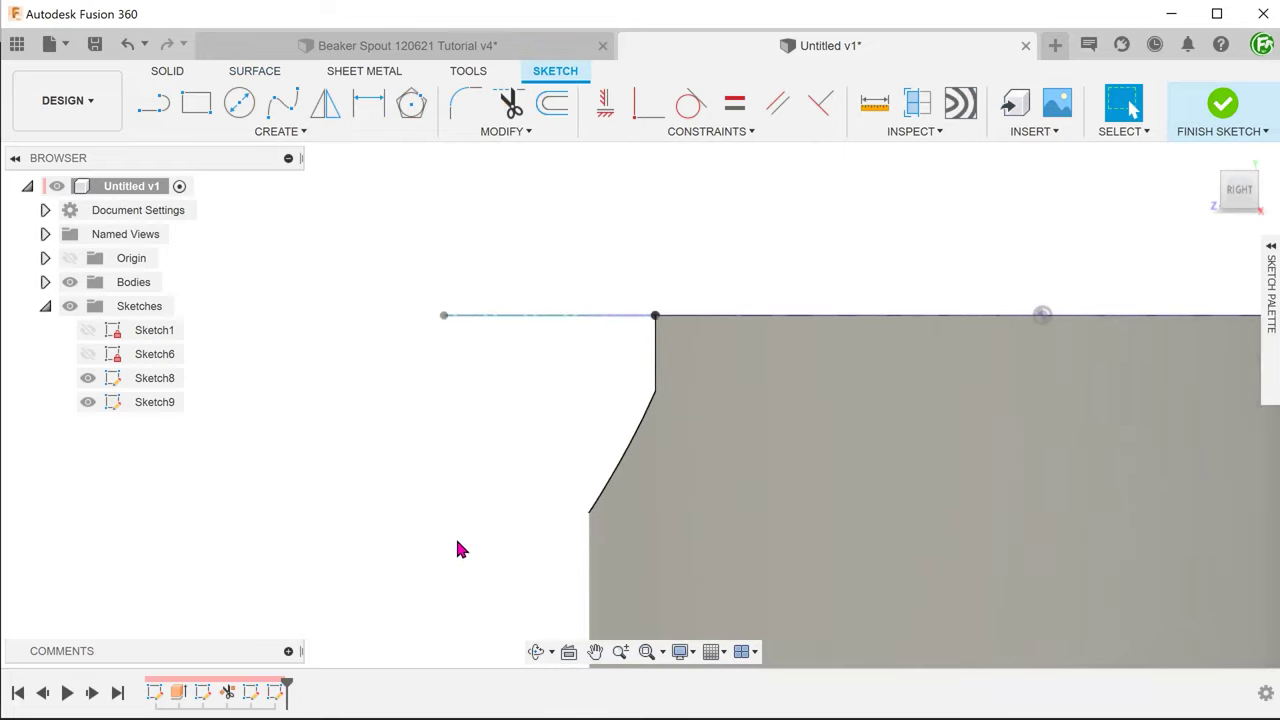
{"action": "left_click", "coordinate": [268, 131]}
{"action": "mouse_move", "coordinate": [282, 214]}
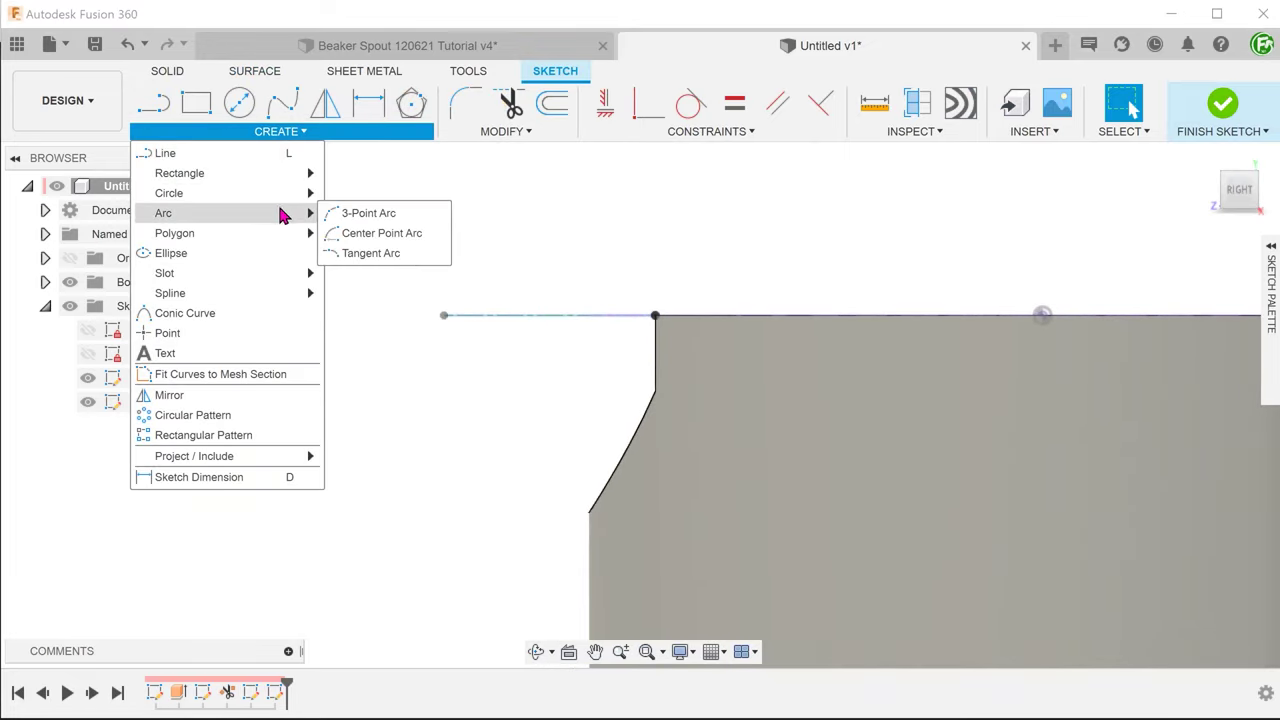
{"action": "left_click", "coordinate": [413, 214]}
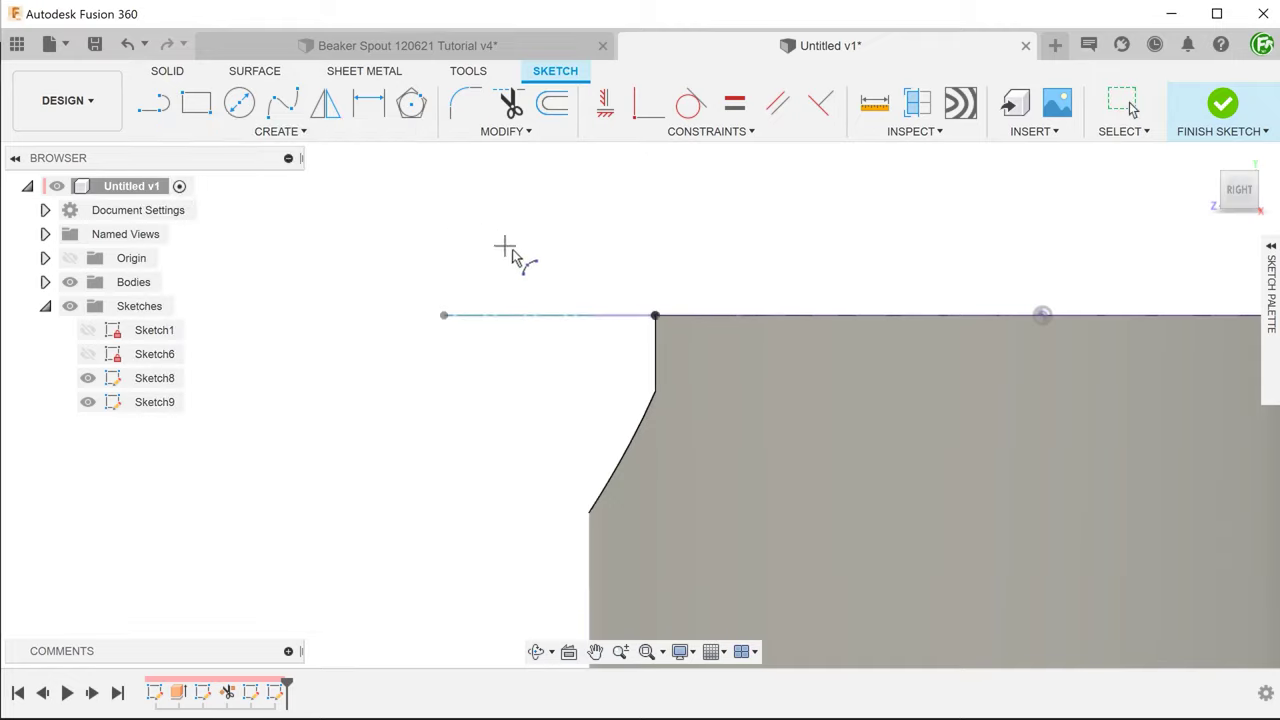
{"action": "left_click", "coordinate": [655, 316]}
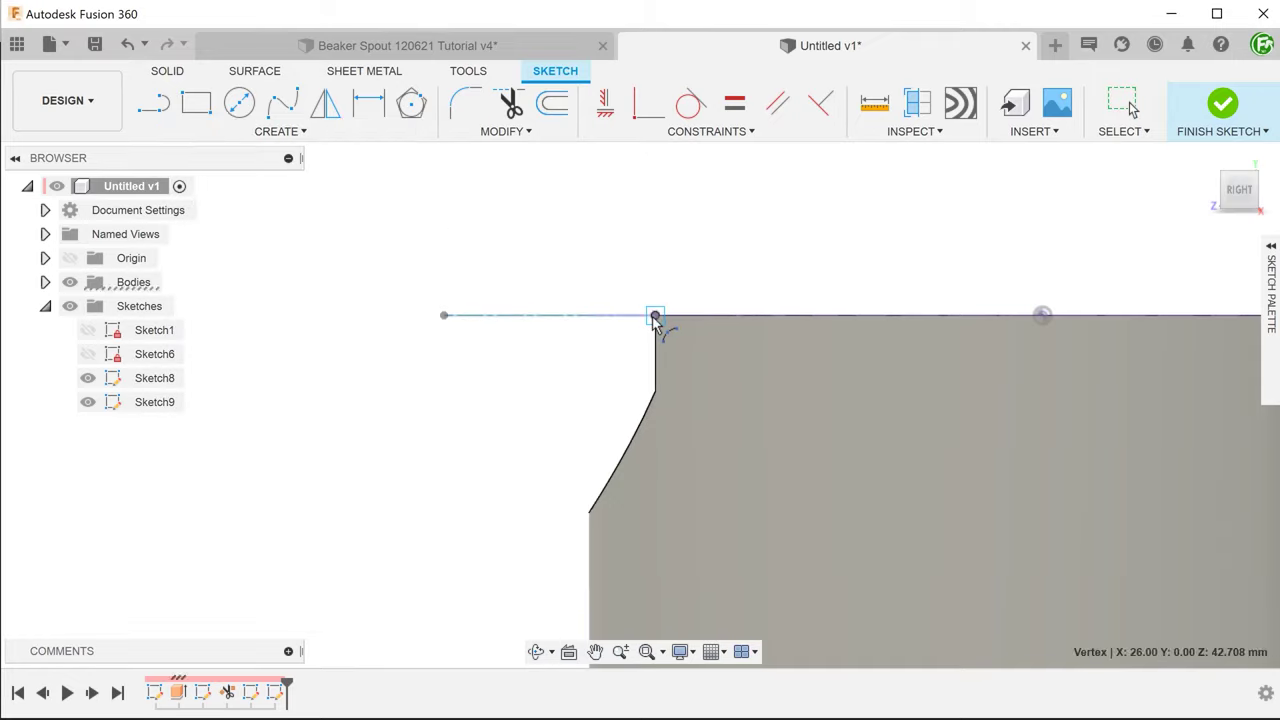
{"action": "left_click", "coordinate": [443, 315]}
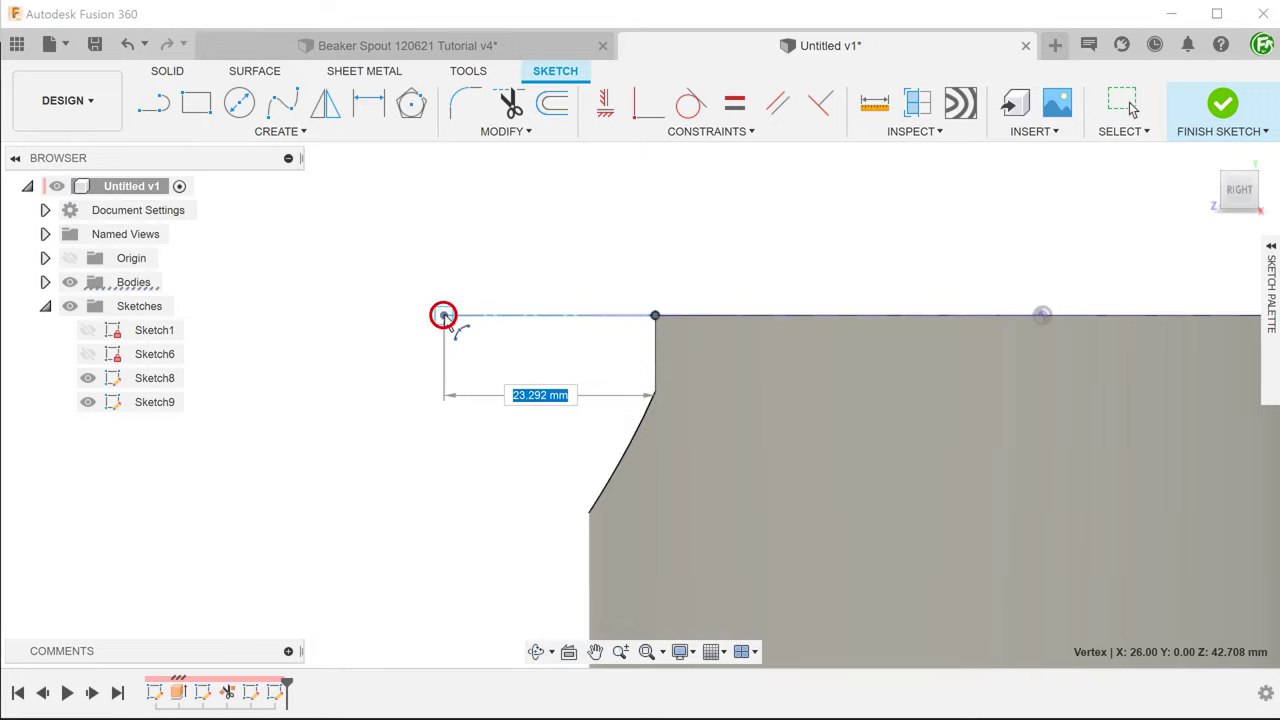
{"action": "left_click", "coordinate": [443, 372]}
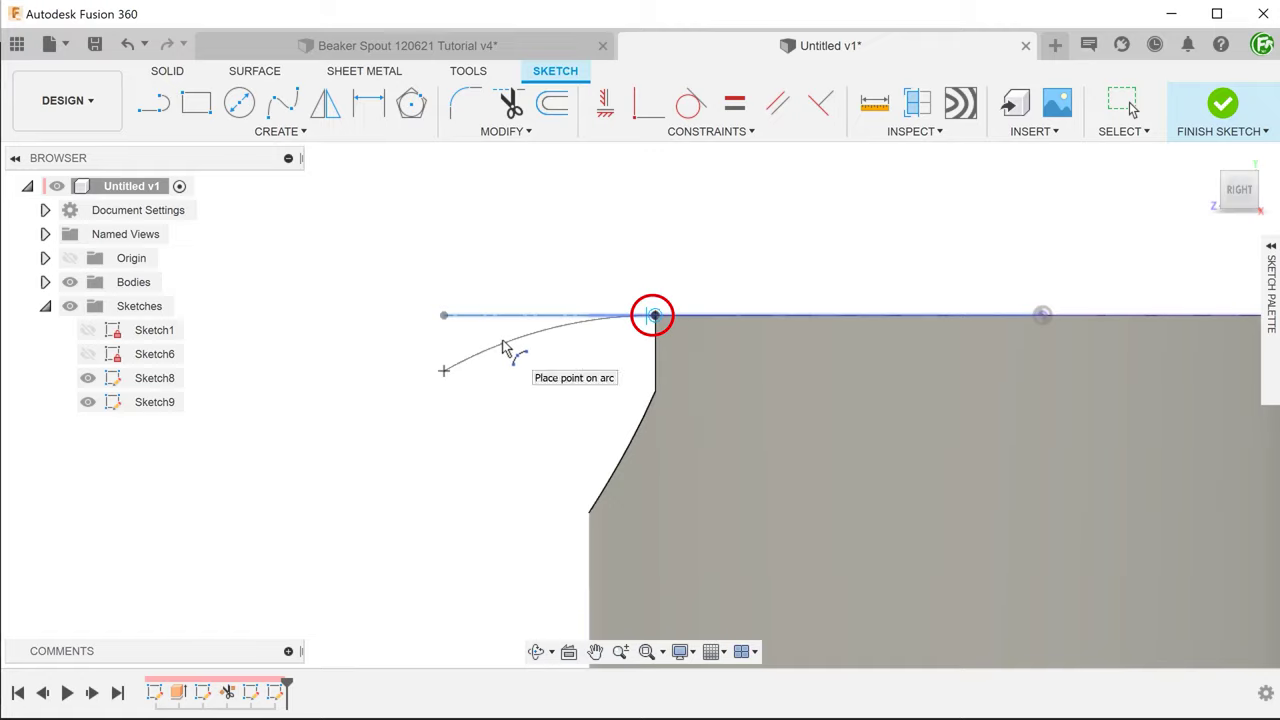
{"action": "left_click", "coordinate": [504, 344]}
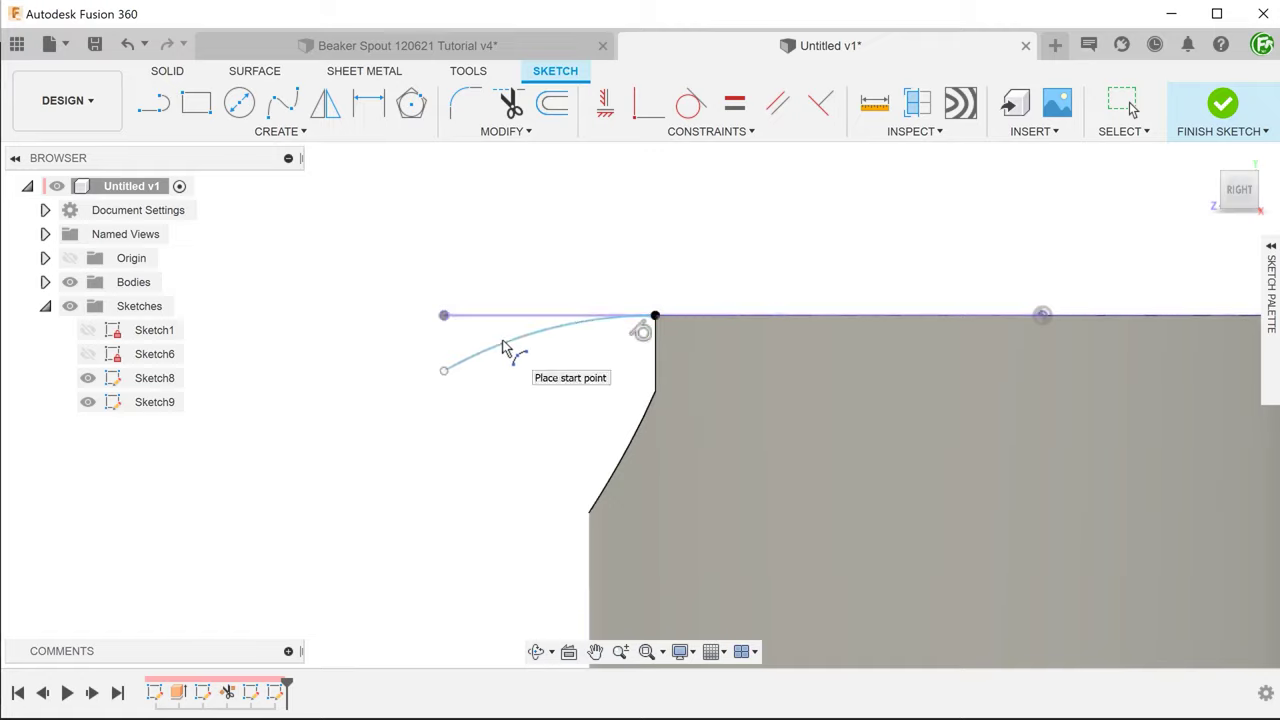
{"action": "key", "text": "Escape"}
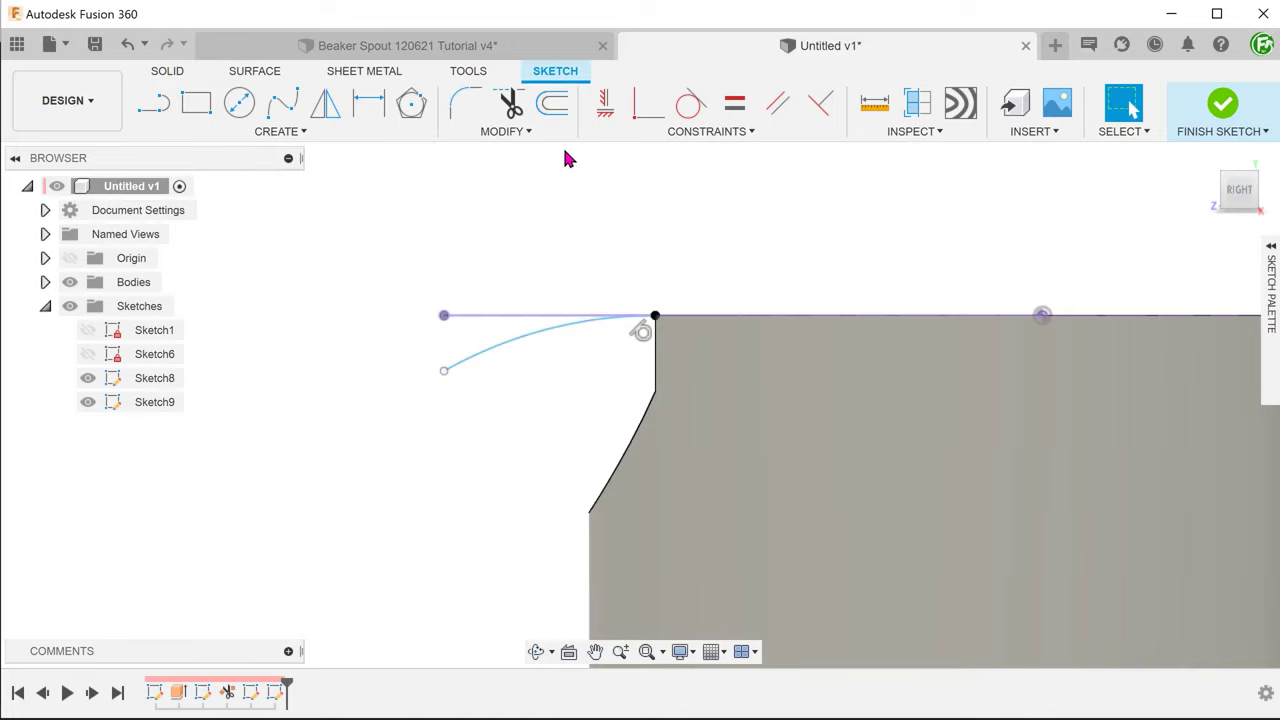
- Constrain the arc's end to sit vertically below the spout line's outer endpoint
{"action": "left_click", "coordinate": [605, 103]}
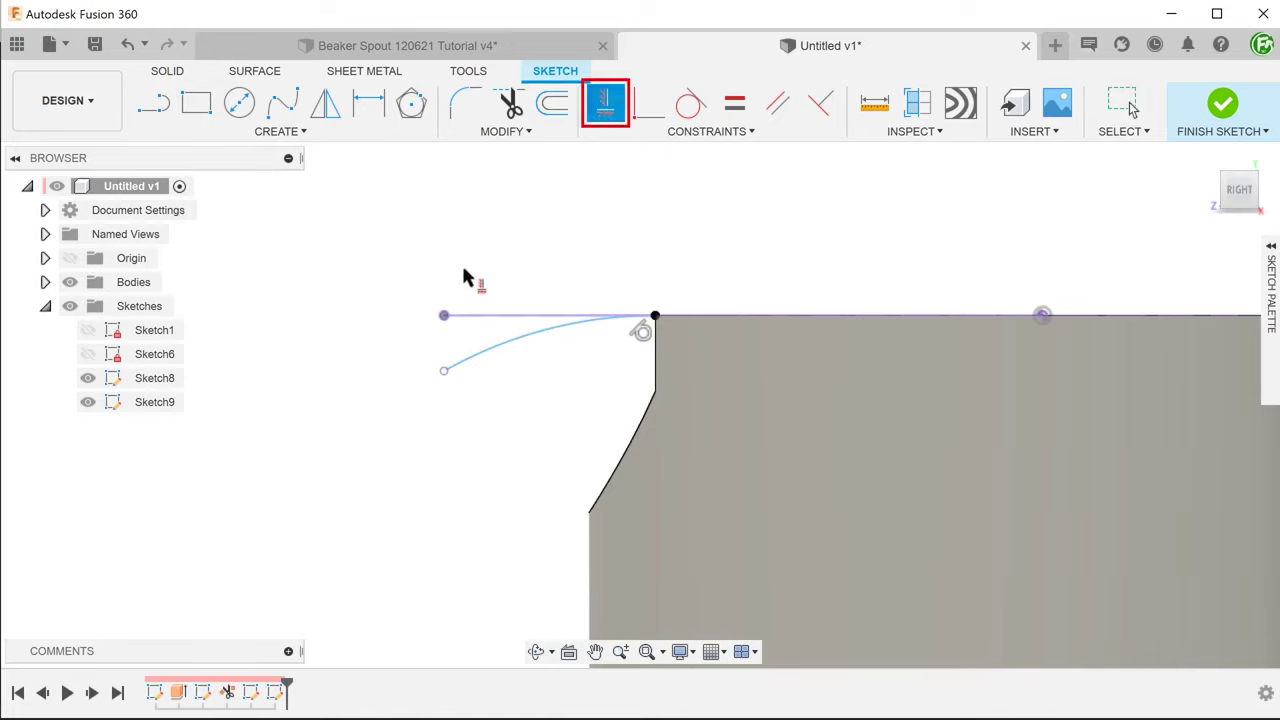
{"action": "left_click", "coordinate": [445, 317]}
{"action": "left_click", "coordinate": [446, 382]}
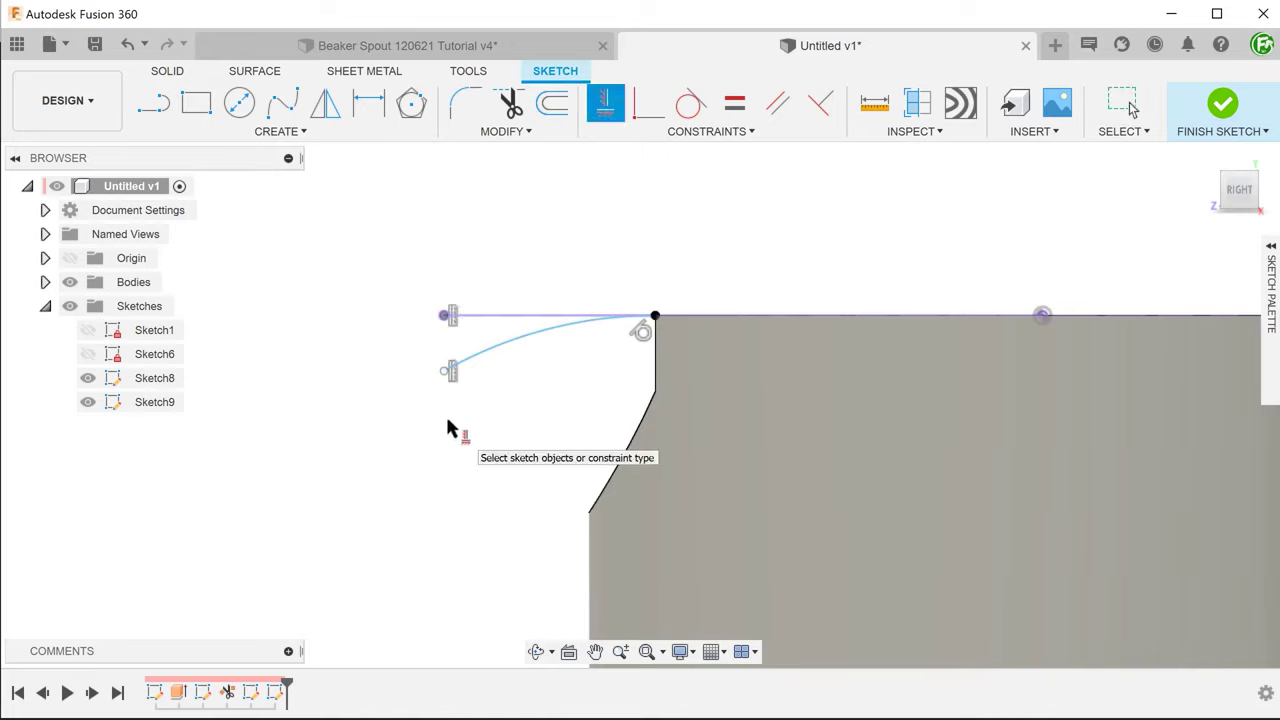
- Dimension the arc to a 47 mm radius and finish the sketch
{"action": "key", "text": "d"}
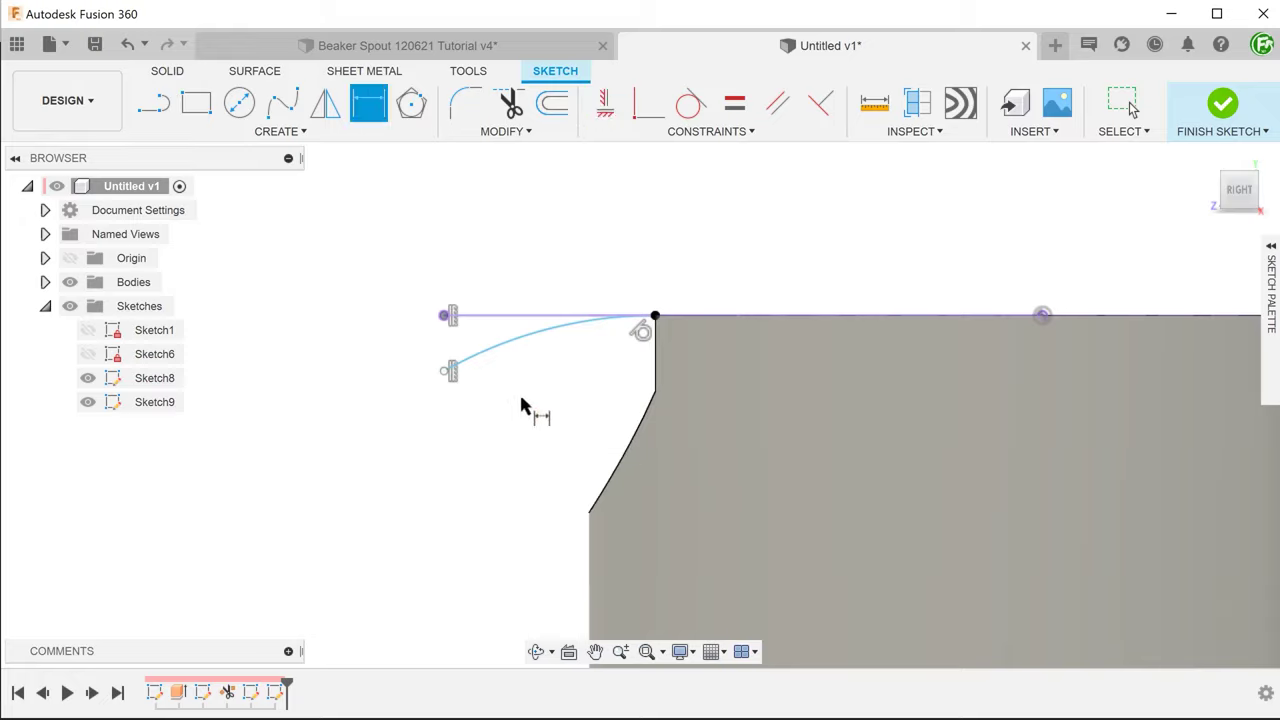
{"action": "left_click", "coordinate": [518, 346]}
{"action": "left_click", "coordinate": [545, 395]}
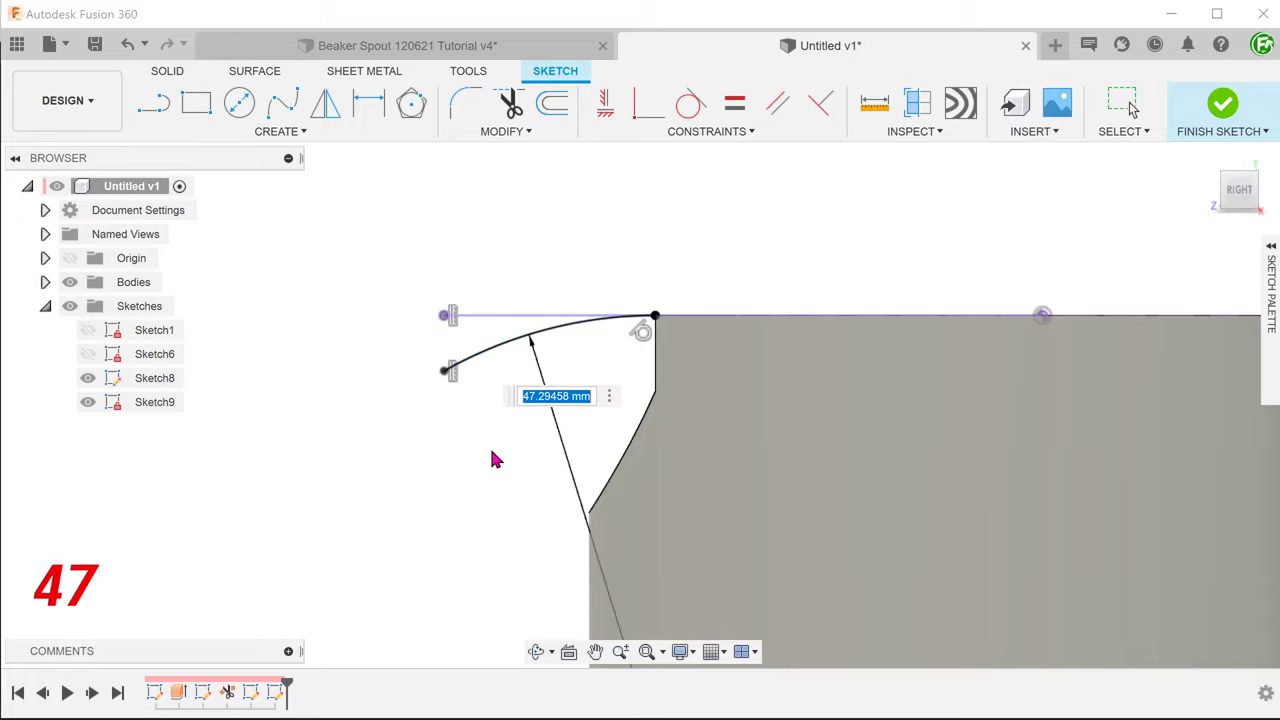
{"action": "type", "text": "47"}
{"action": "key", "text": "Return"}
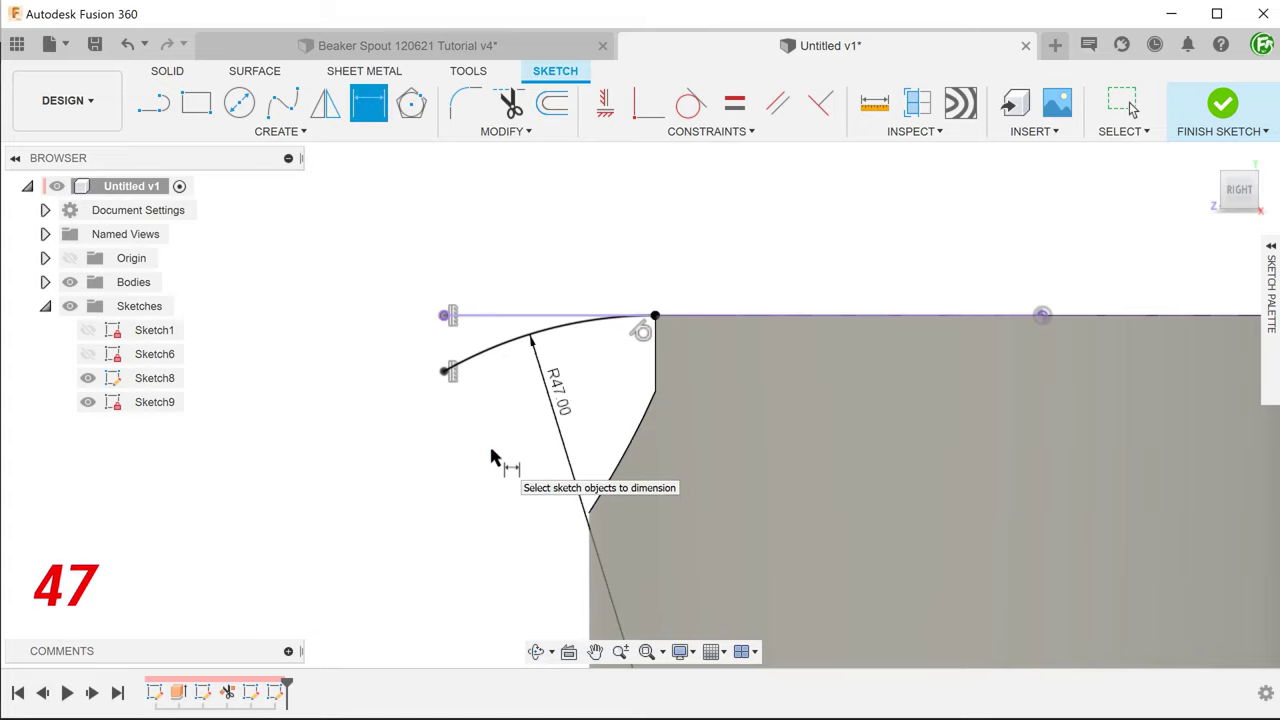
{"action": "left_click", "coordinate": [1222, 103]}
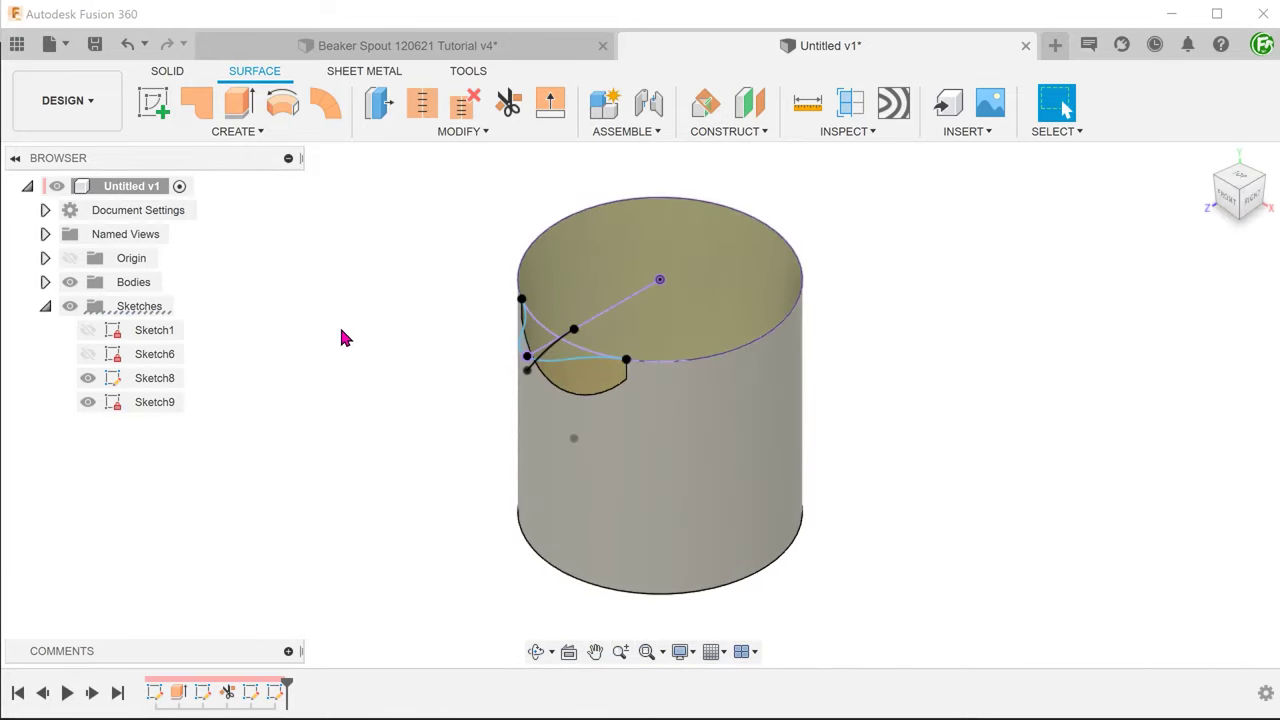
- Start a new sketch on the horizontal plane and switch to the saved spout close-up view
{"action": "left_click", "coordinate": [155, 112]}
{"action": "left_click", "coordinate": [654, 331]}
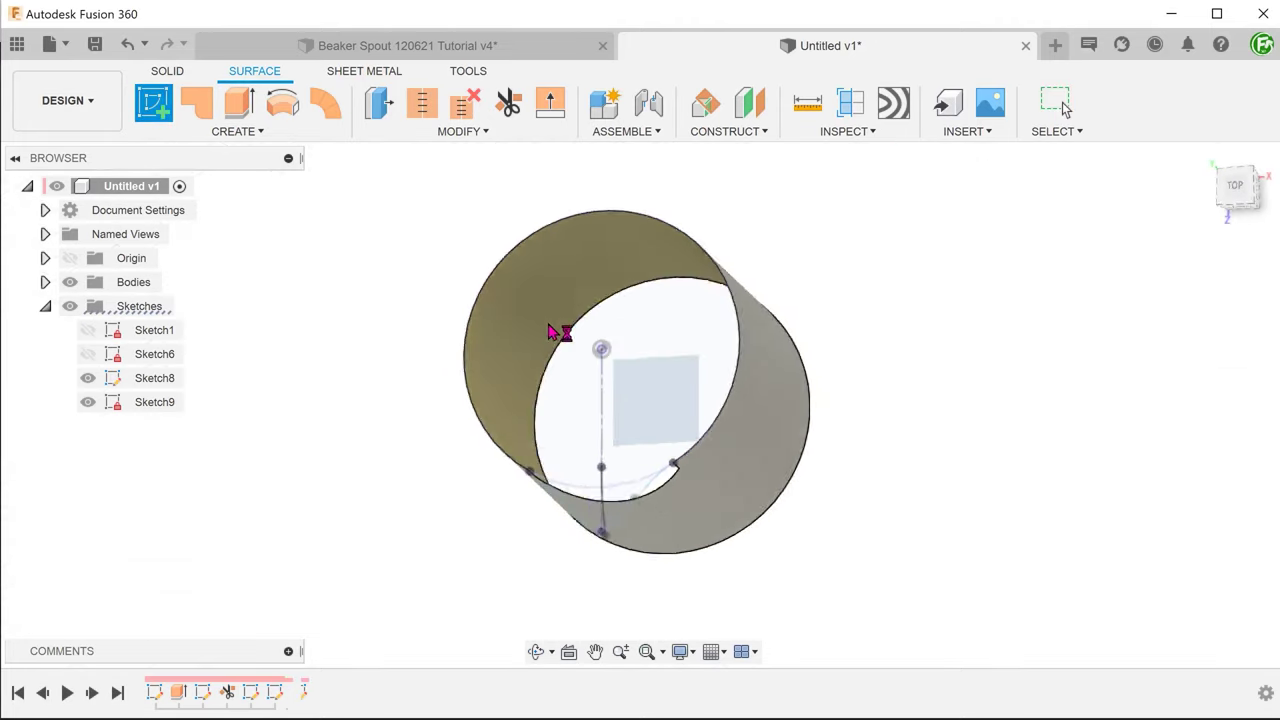
{"action": "left_click", "coordinate": [45, 234]}
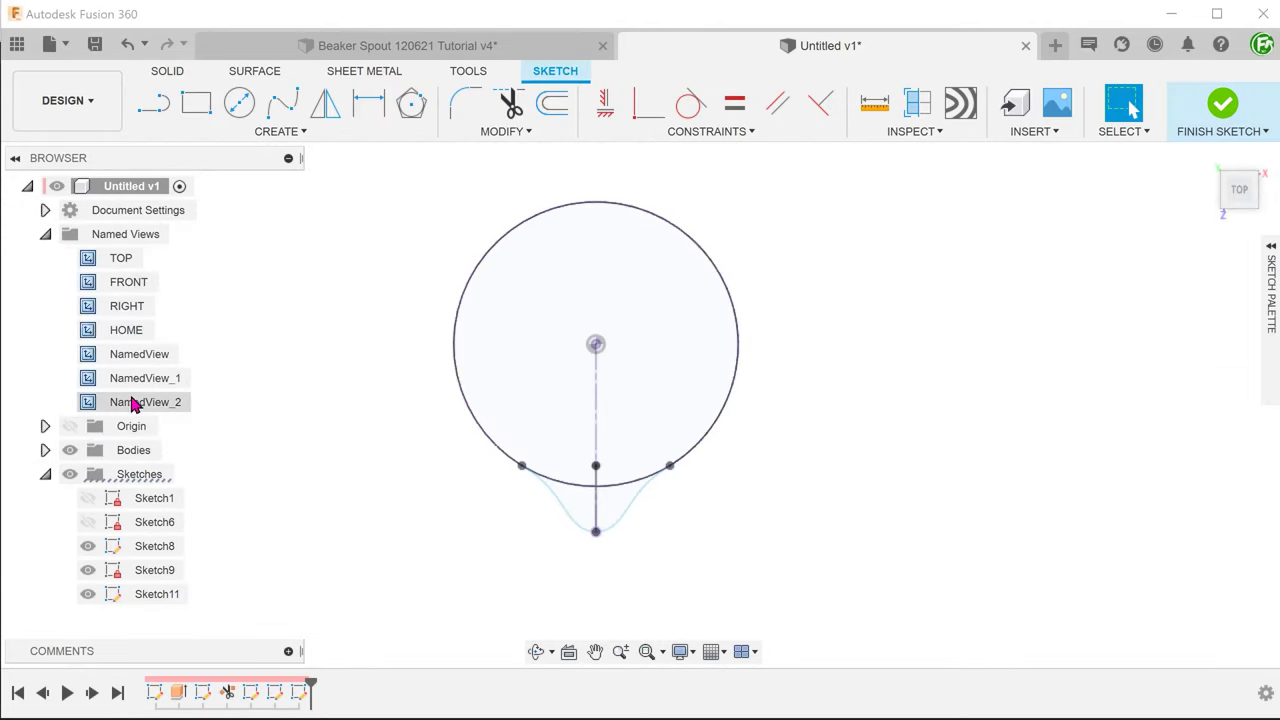
{"action": "double_click", "coordinate": [136, 402]}
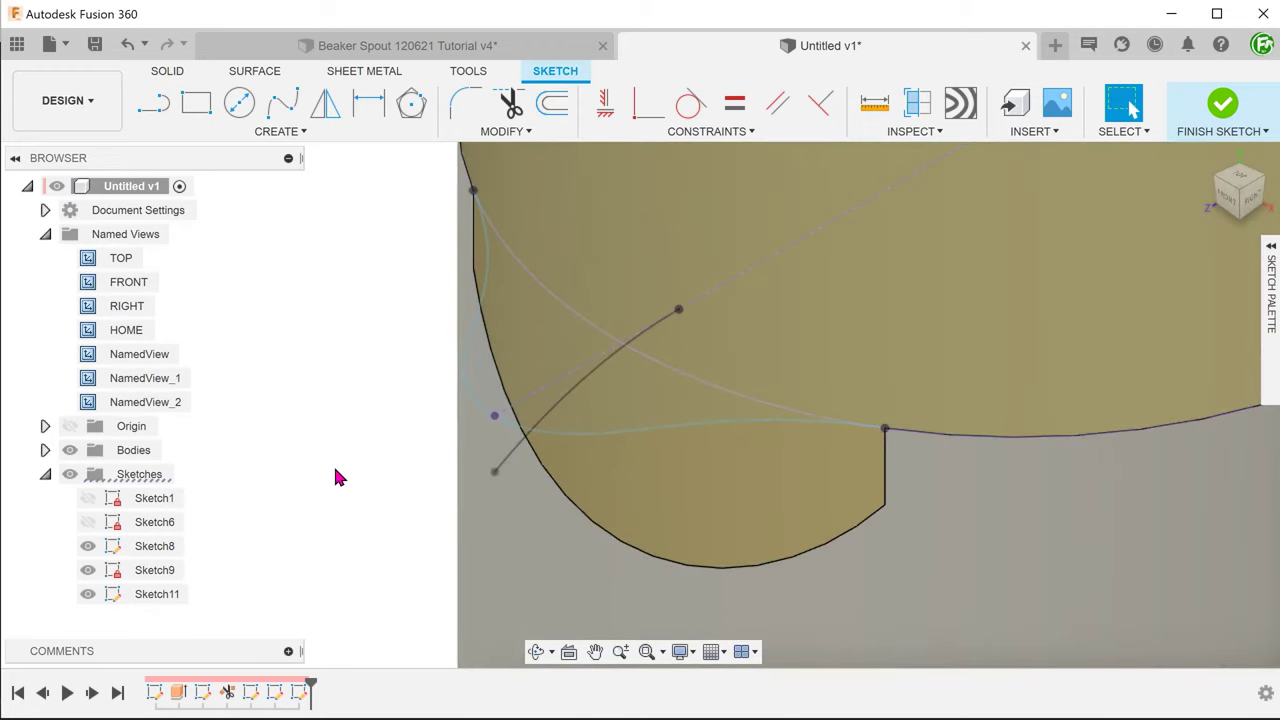
- Create an intersection curve from the spout spline and the straight sketch line
{"action": "left_click", "coordinate": [272, 132]}
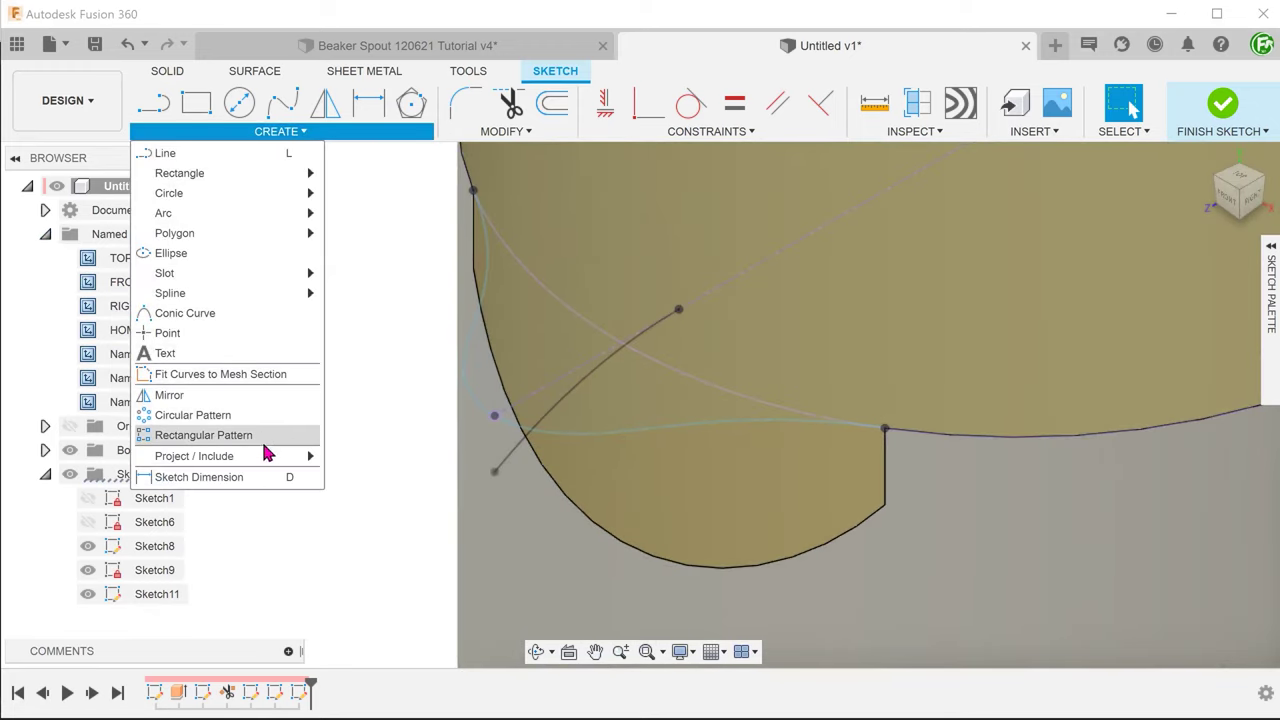
{"action": "mouse_move", "coordinate": [271, 456]}
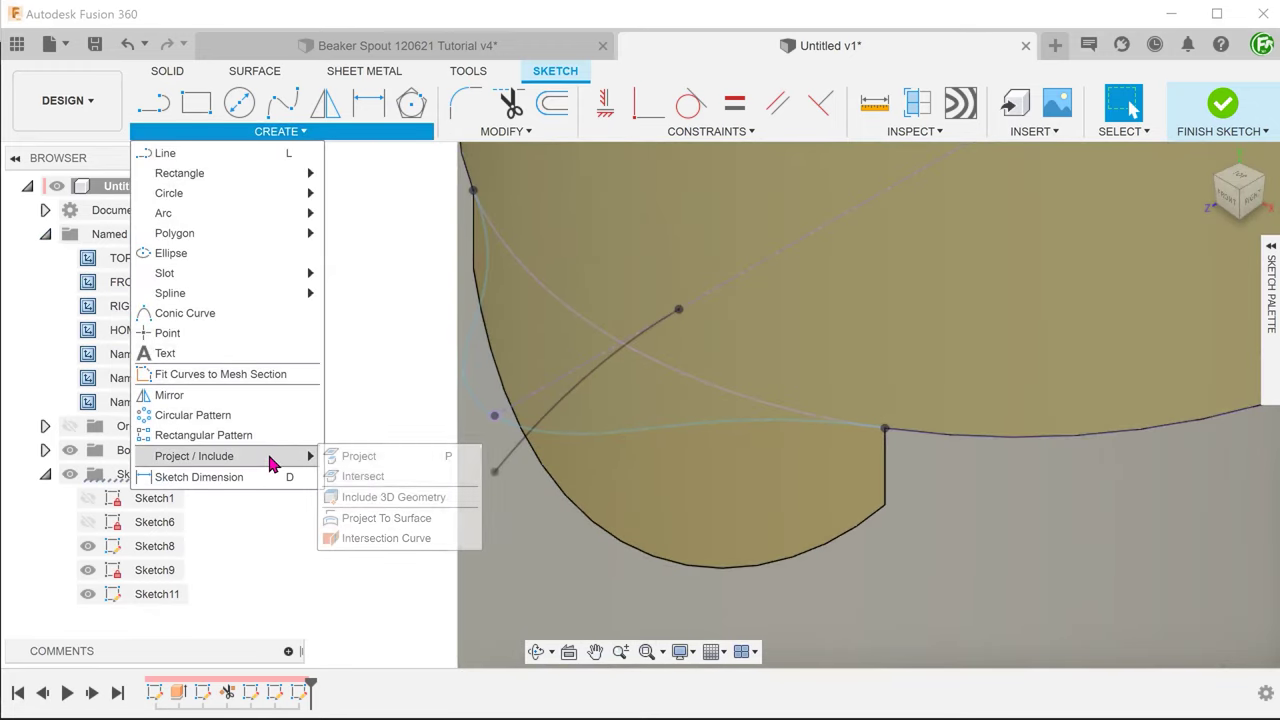
{"action": "left_click", "coordinate": [455, 540]}
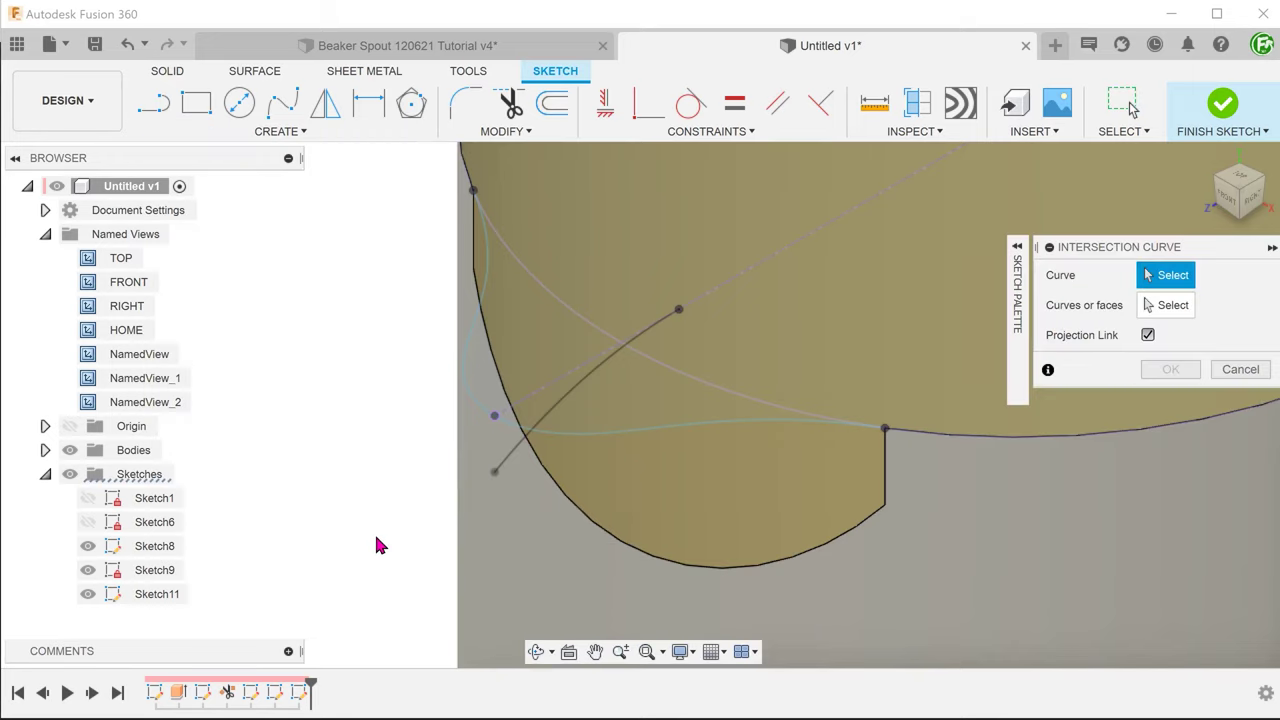
{"action": "left_click", "coordinate": [469, 389]}
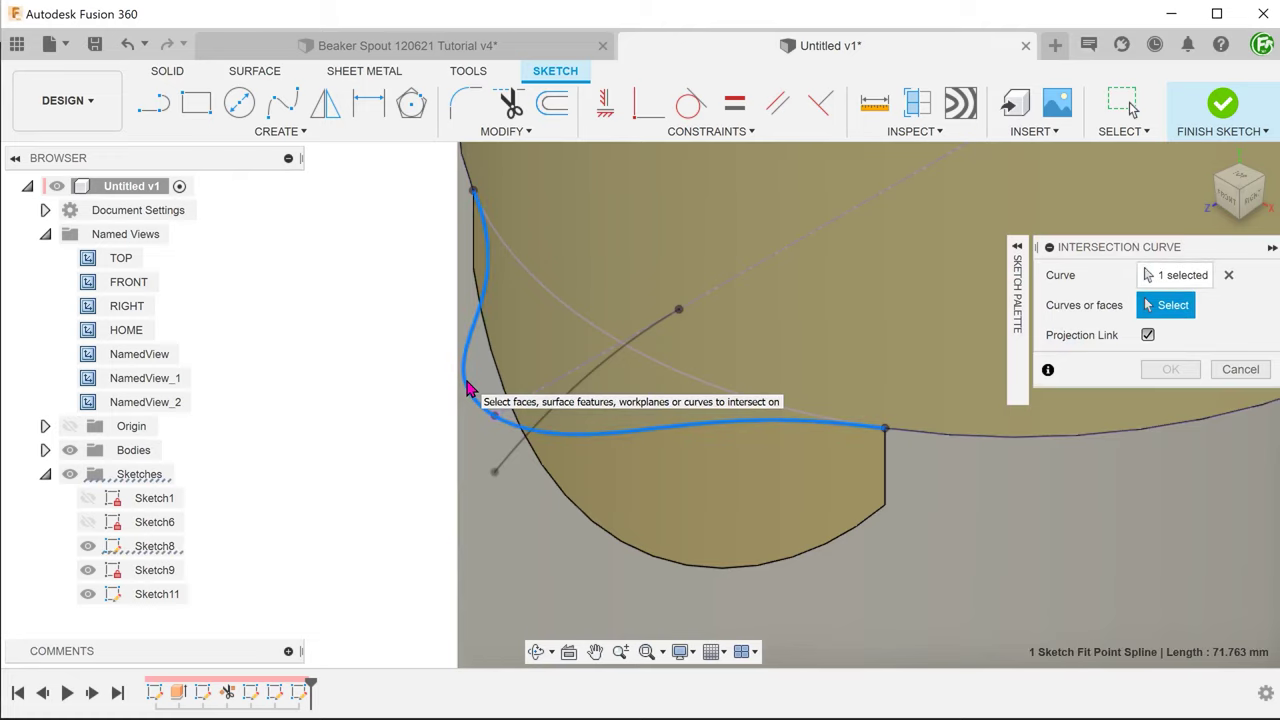
{"action": "left_click", "coordinate": [563, 410]}
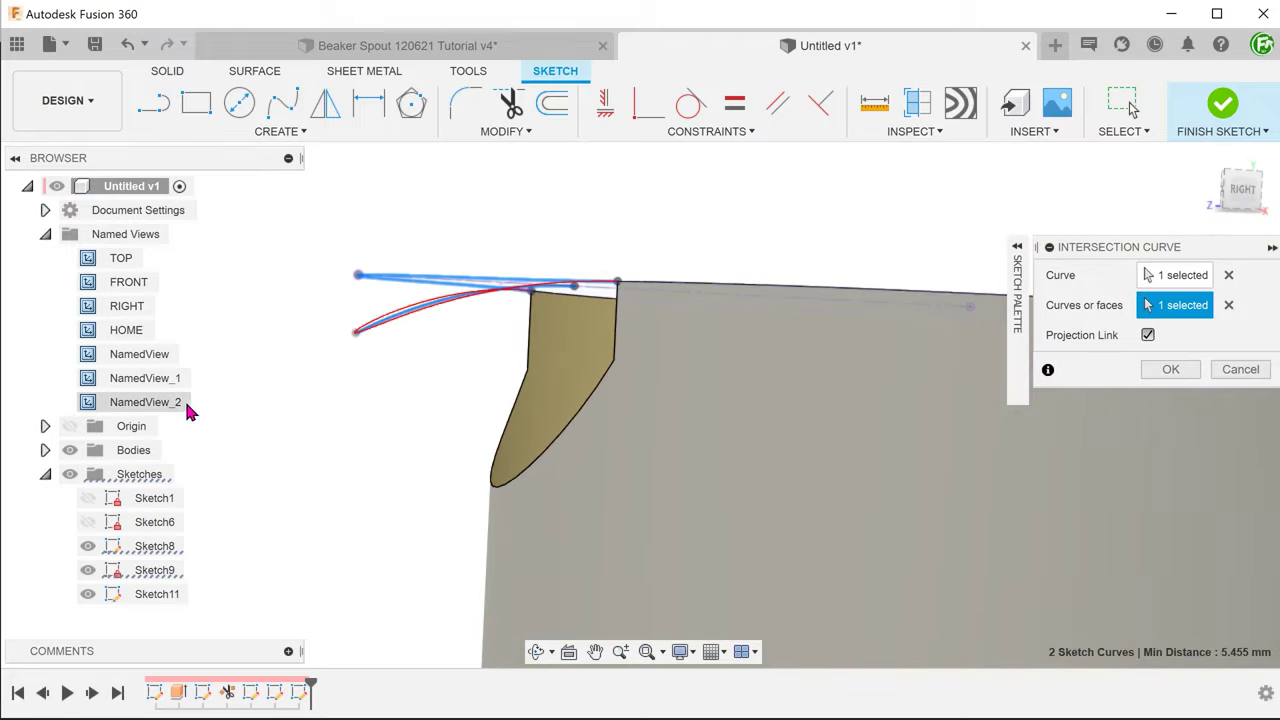
{"action": "left_click", "coordinate": [263, 403]}
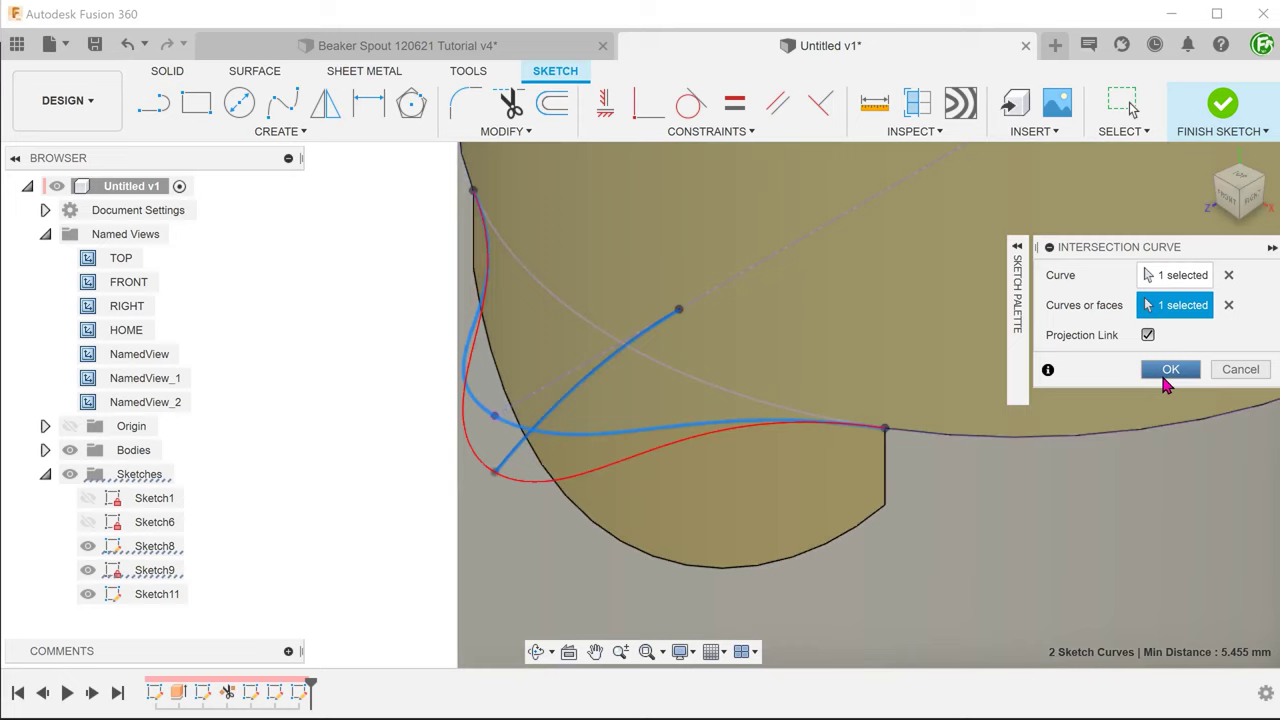
{"action": "left_click", "coordinate": [1170, 369]}
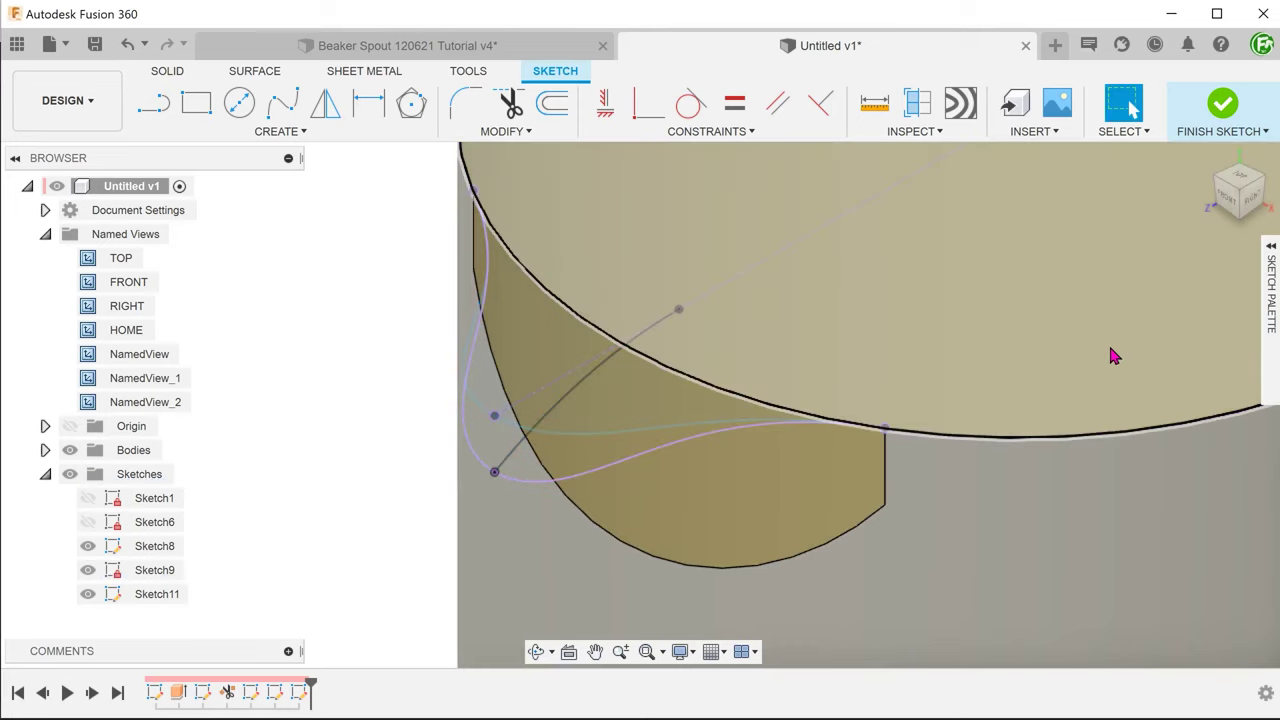
- Finish the sketch, hide Sketch8 and Sketch9, and fit the whole beaker in view
{"action": "left_click", "coordinate": [1252, 102]}
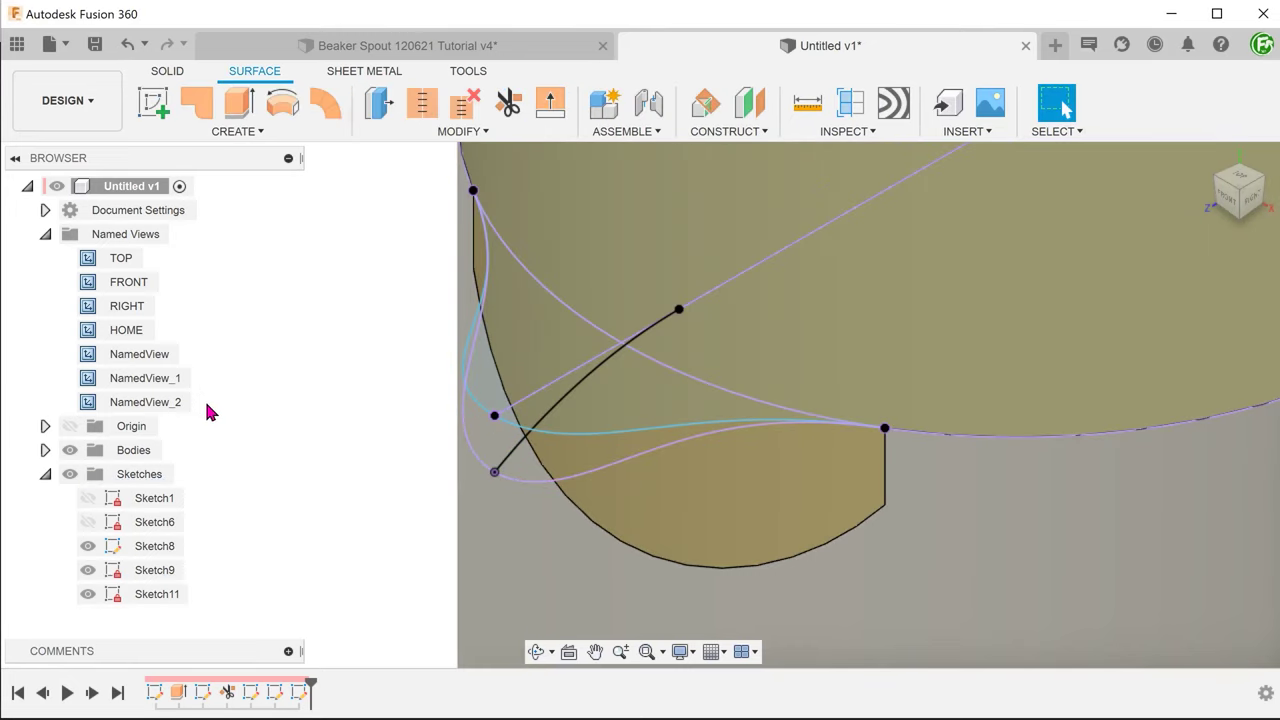
{"action": "left_click", "coordinate": [88, 546]}
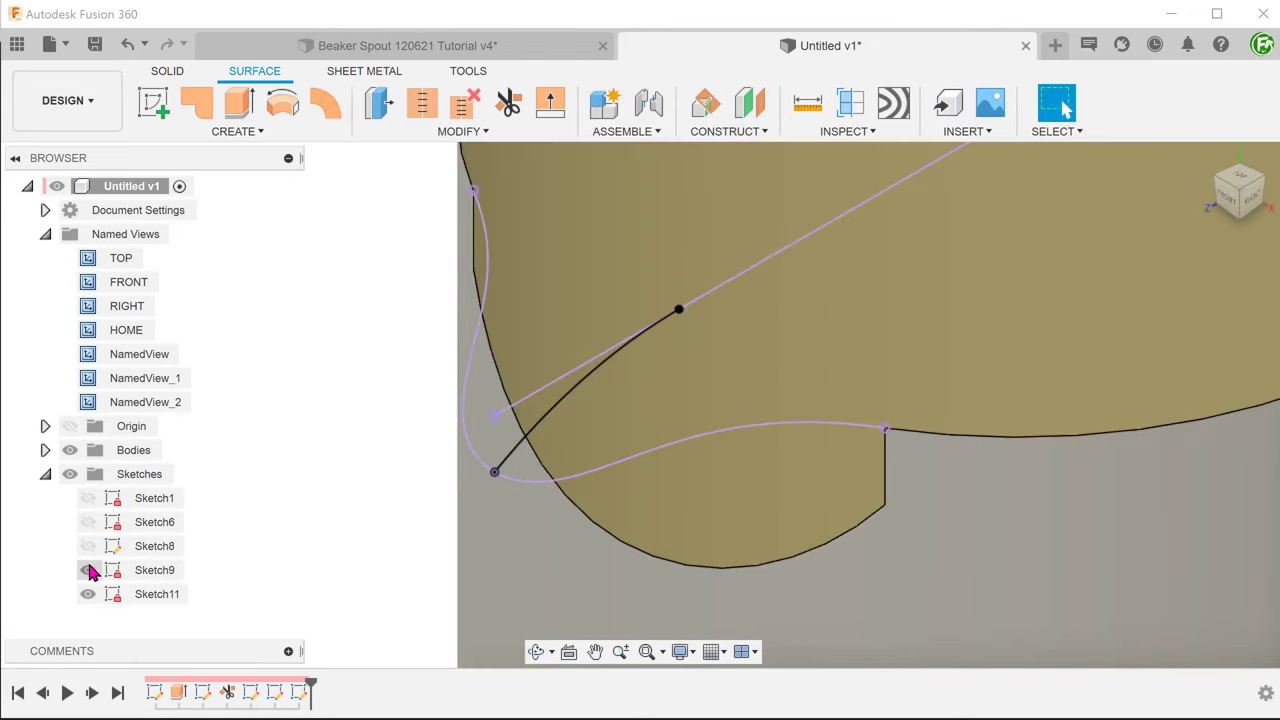
{"action": "left_click", "coordinate": [88, 570]}
{"action": "key", "text": "F6"}
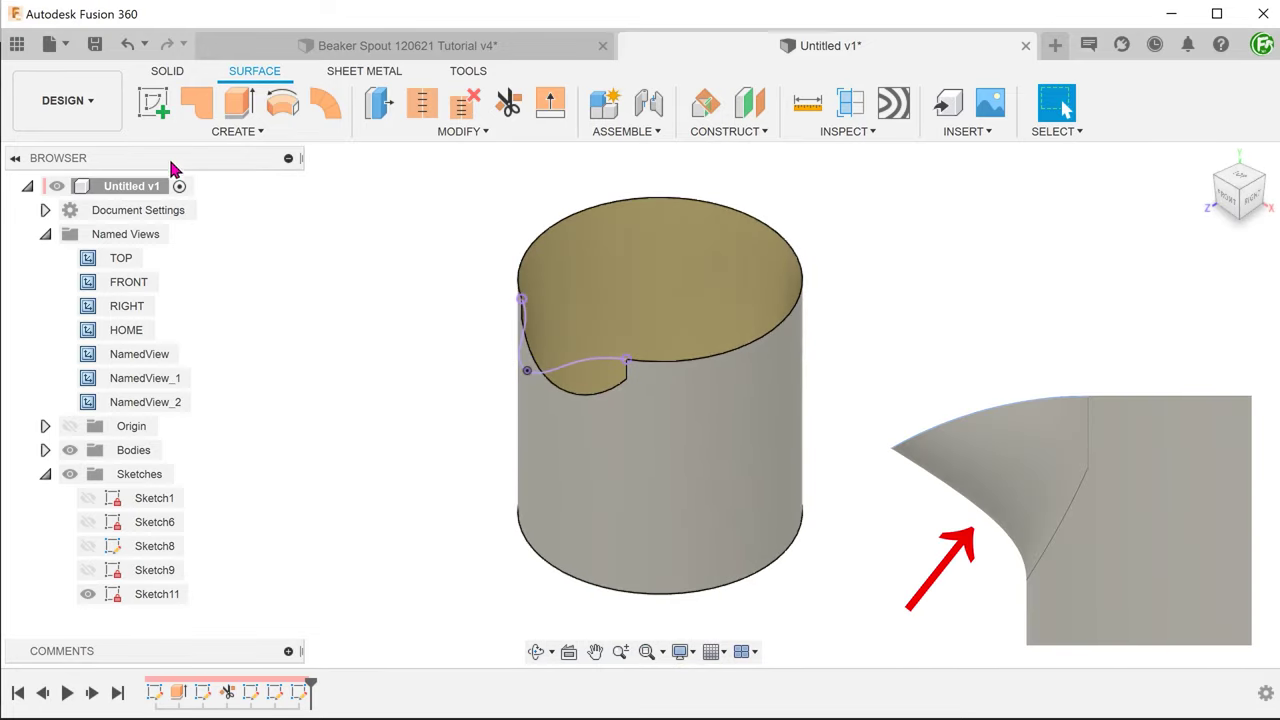
- Start a new sketch on the side plane
{"action": "left_click", "coordinate": [150, 108]}
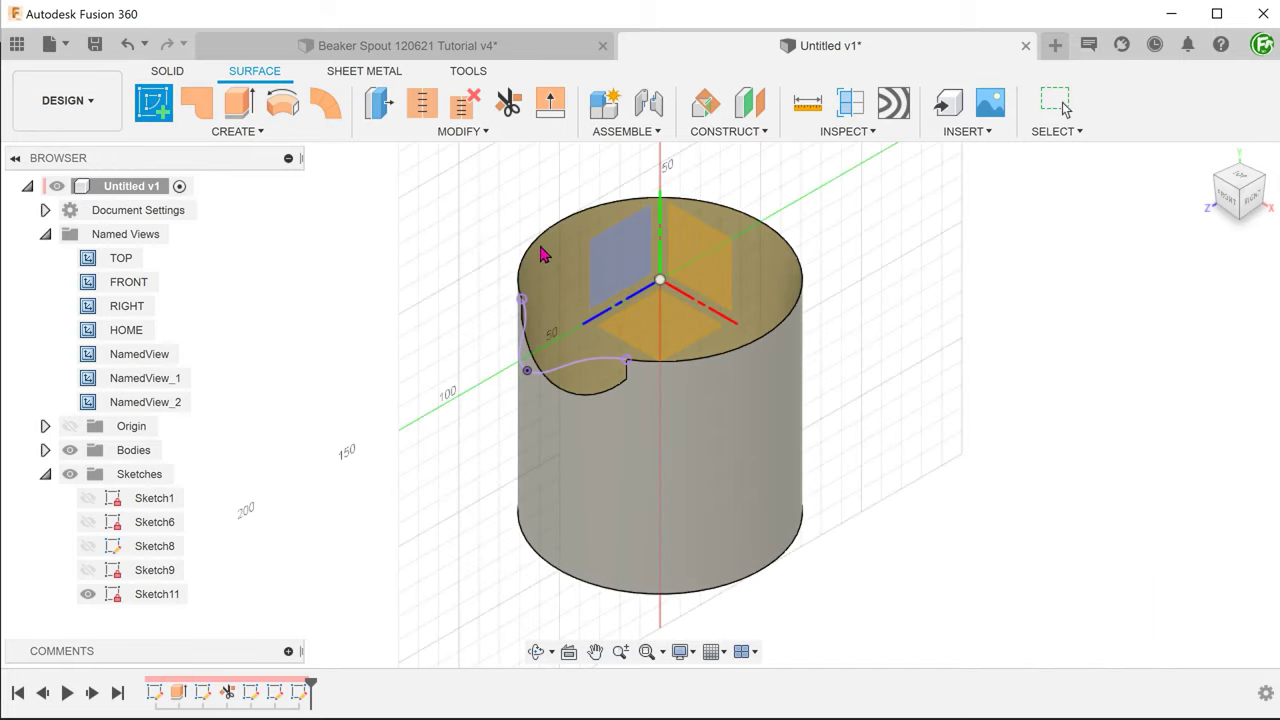
{"action": "left_click", "coordinate": [614, 263]}
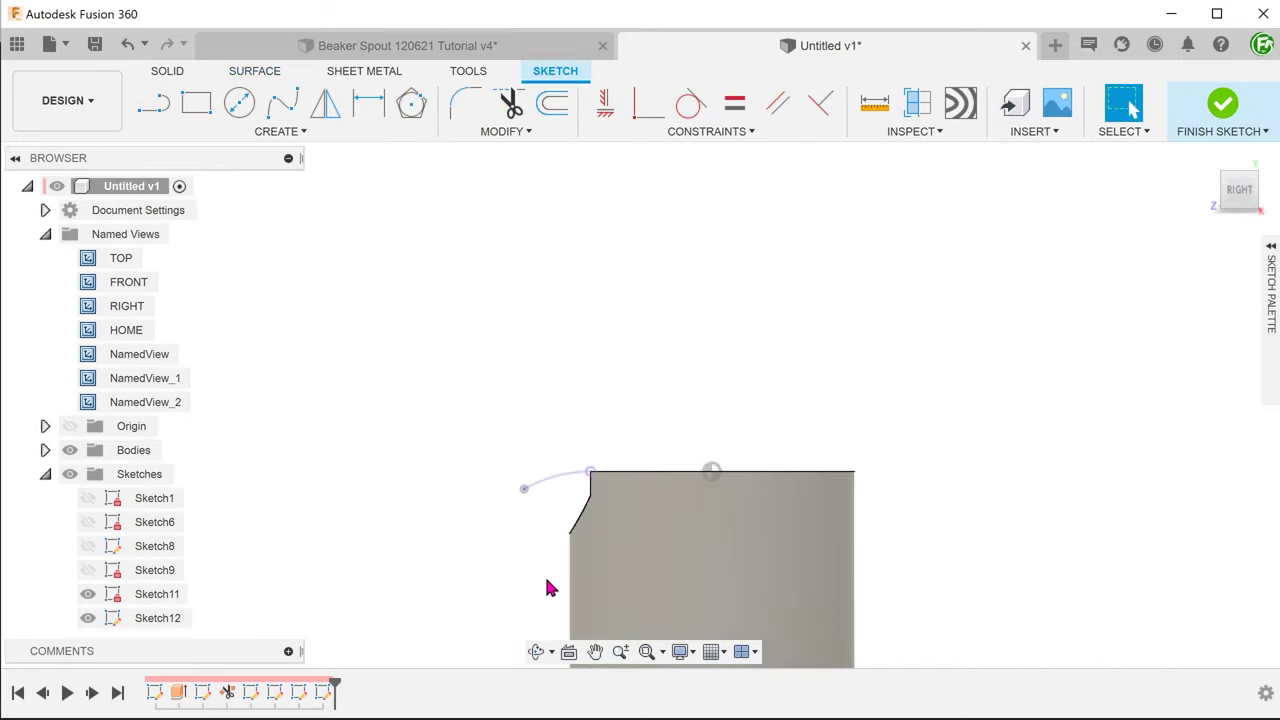
{"action": "scroll", "coordinate": [548, 584], "scroll_direction": "up", "scroll_amount": 5}
{"action": "scroll", "coordinate": [471, 462], "scroll_direction": "up", "scroll_amount": 2}
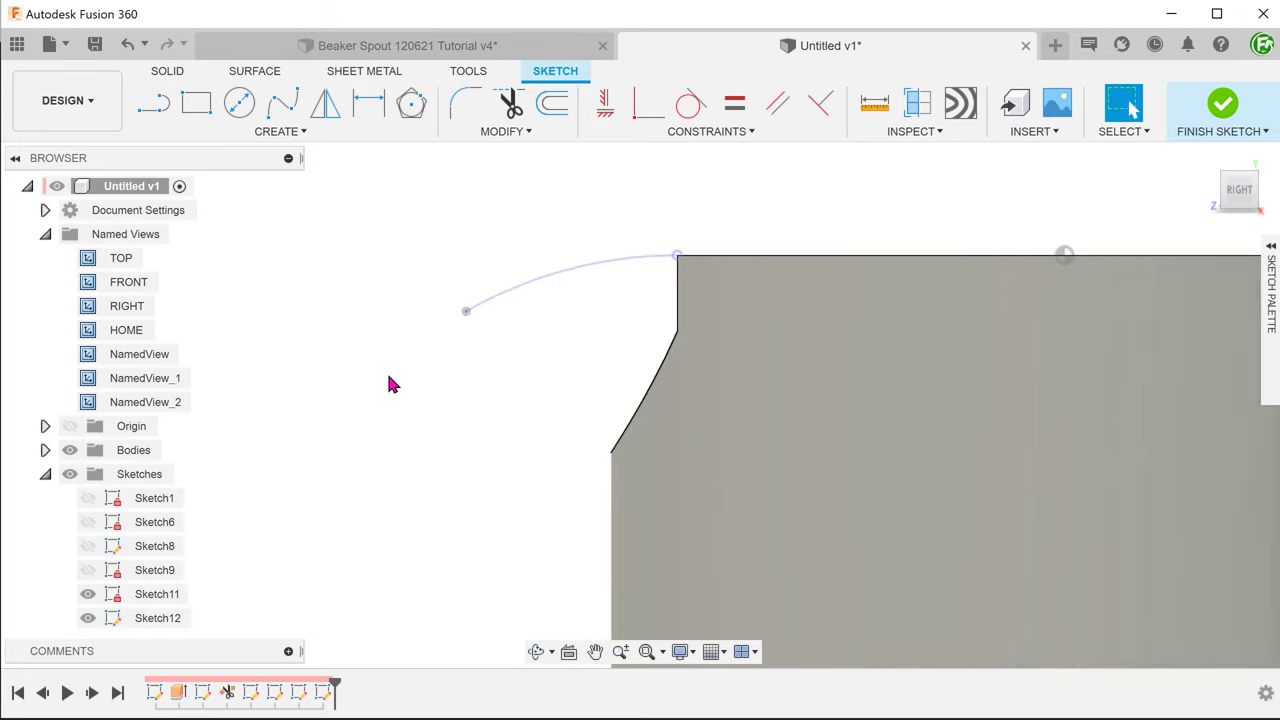
- Intersect the spout end point and cylinder wall face into the sketch, view from the right, and hide the bodies
{"action": "left_click", "coordinate": [257, 134]}
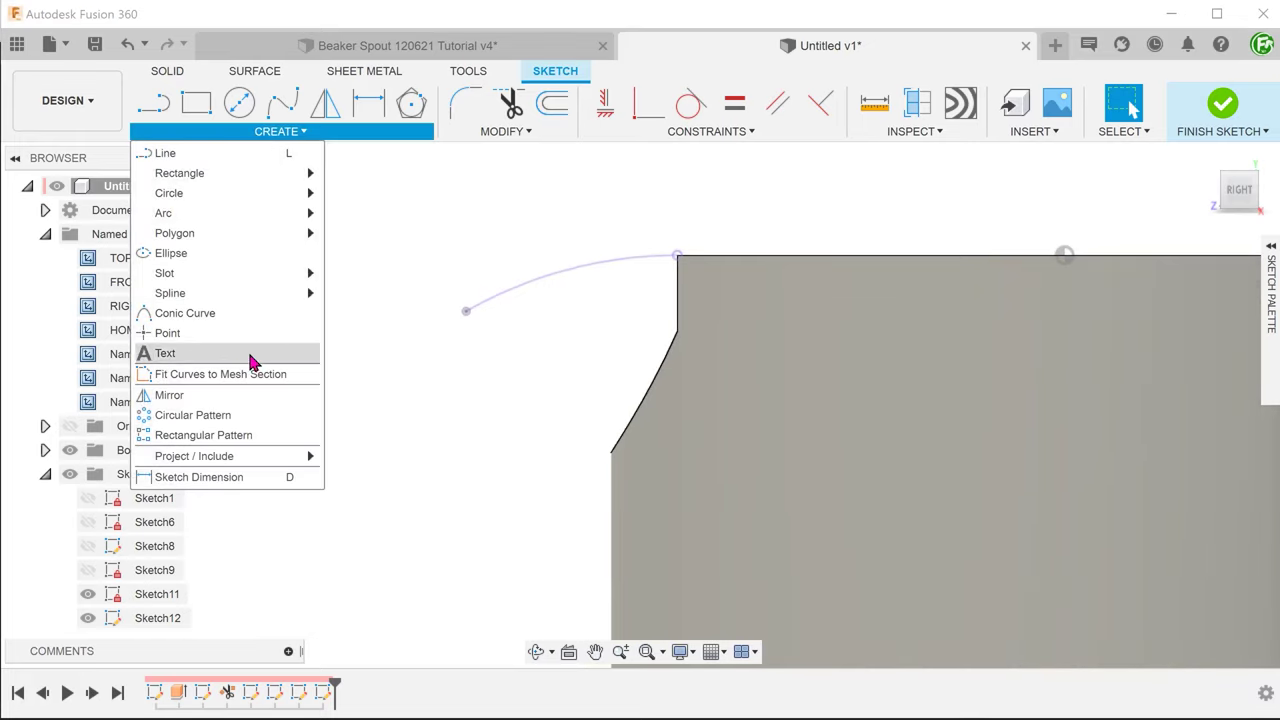
{"action": "mouse_move", "coordinate": [283, 458]}
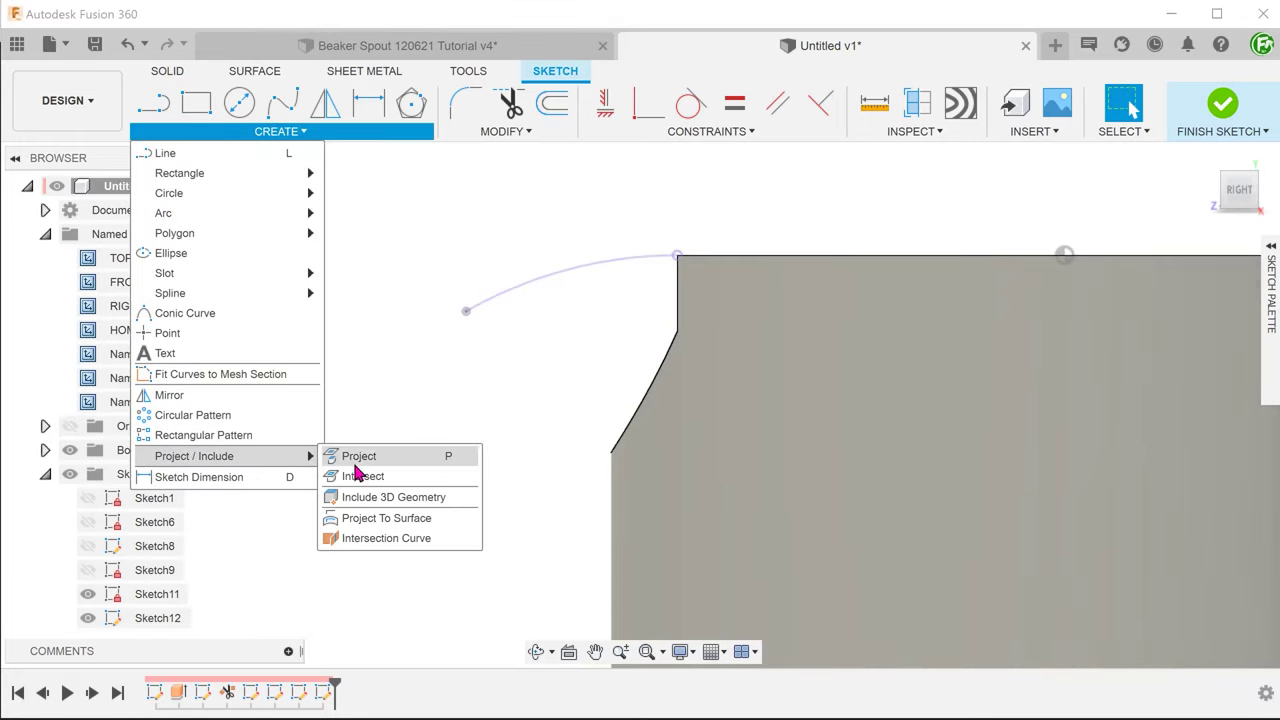
{"action": "left_click", "coordinate": [413, 479]}
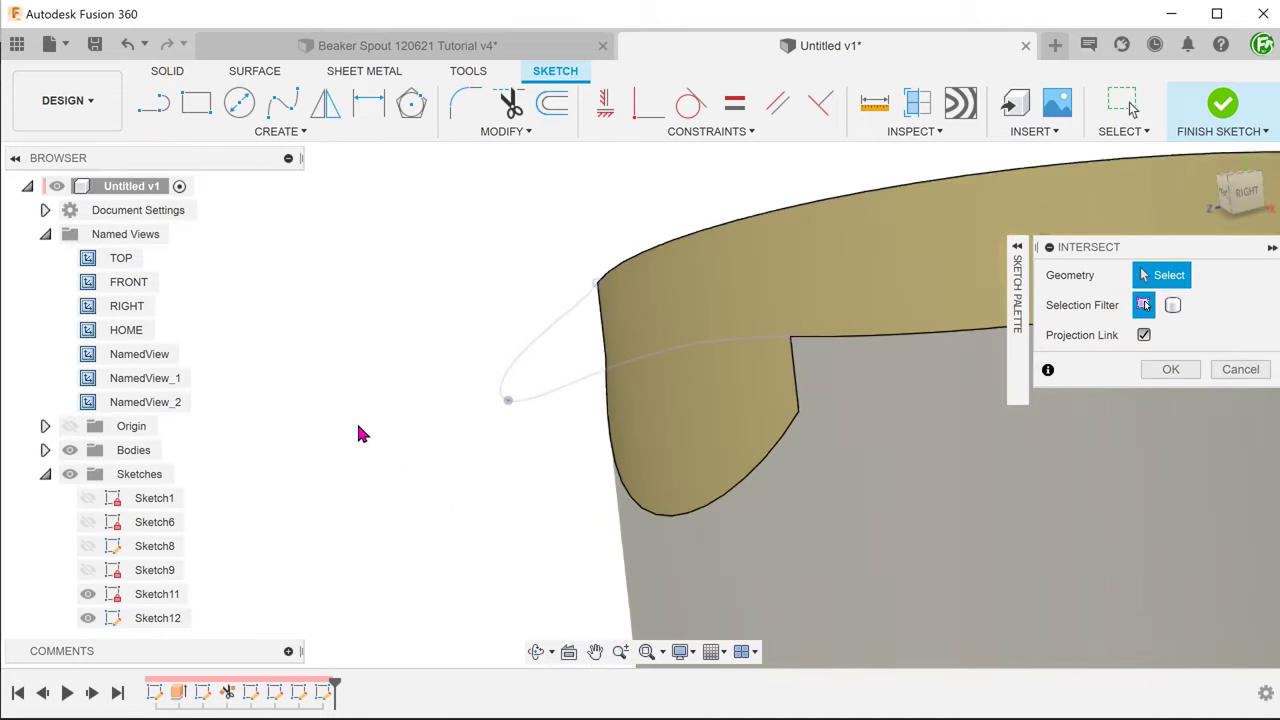
{"action": "left_click", "coordinate": [506, 430]}
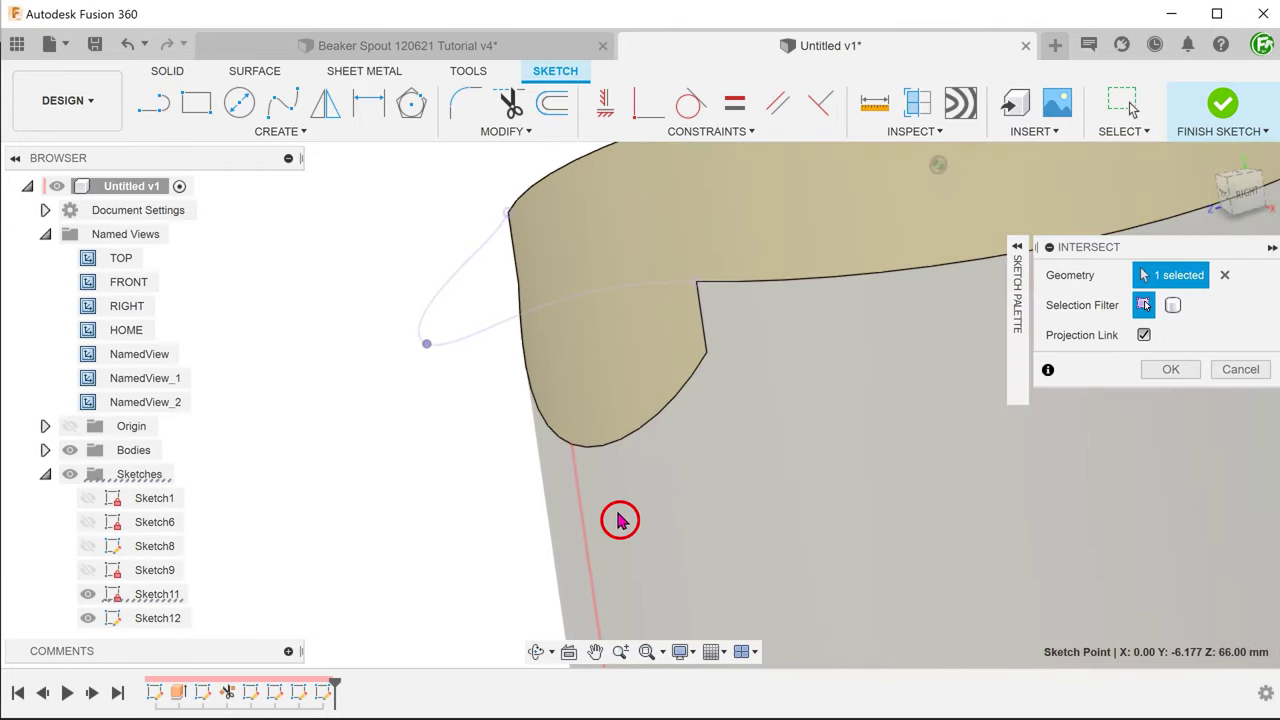
{"action": "left_click", "coordinate": [618, 520]}
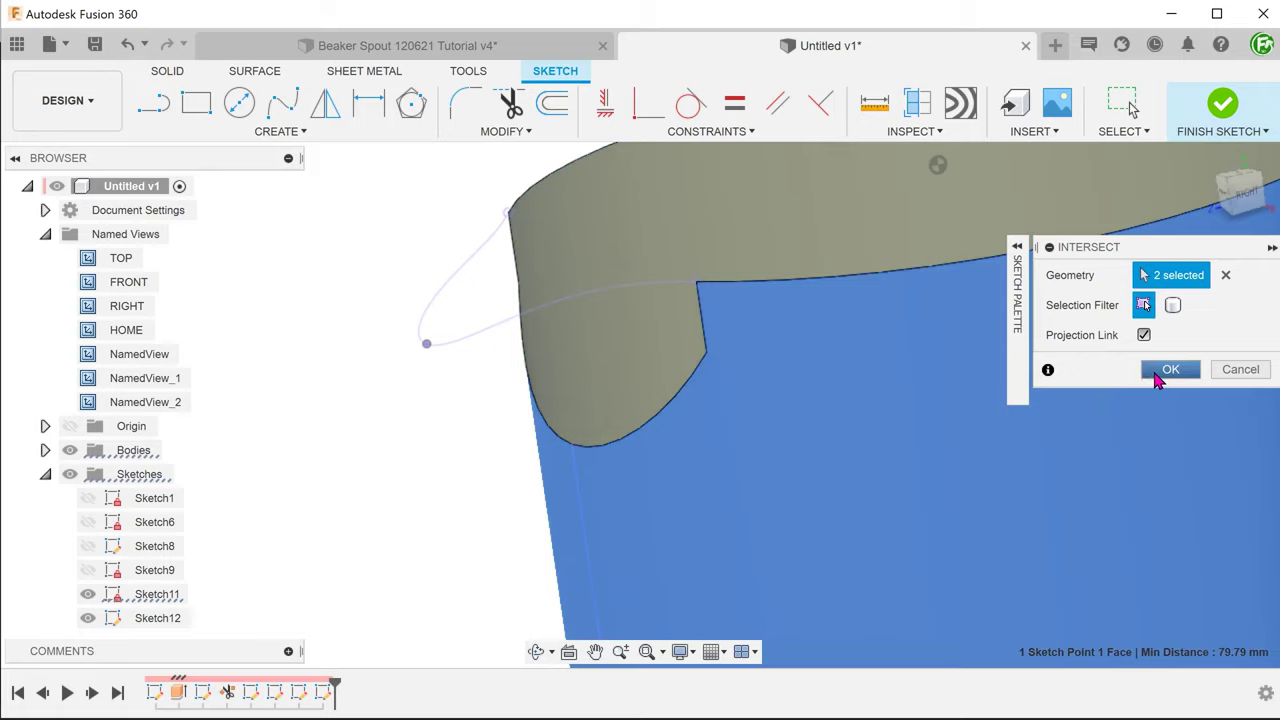
{"action": "left_click", "coordinate": [1160, 371]}
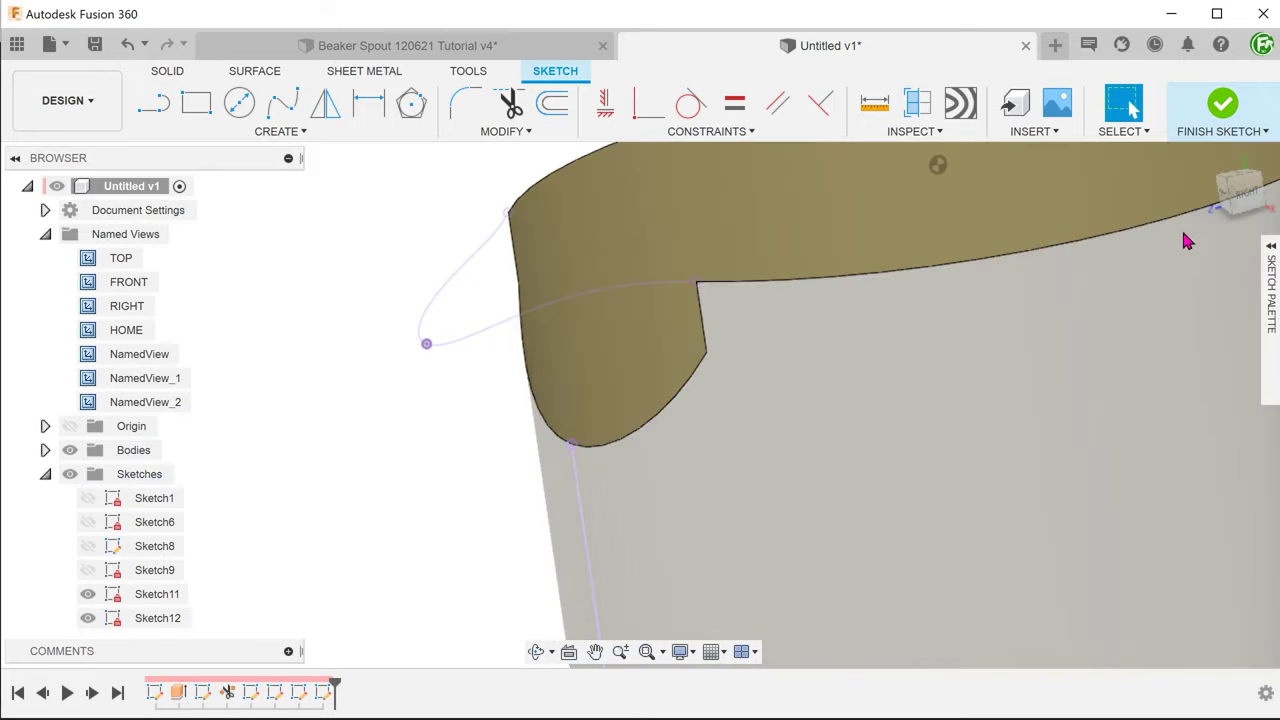
{"action": "left_click", "coordinate": [1240, 192]}
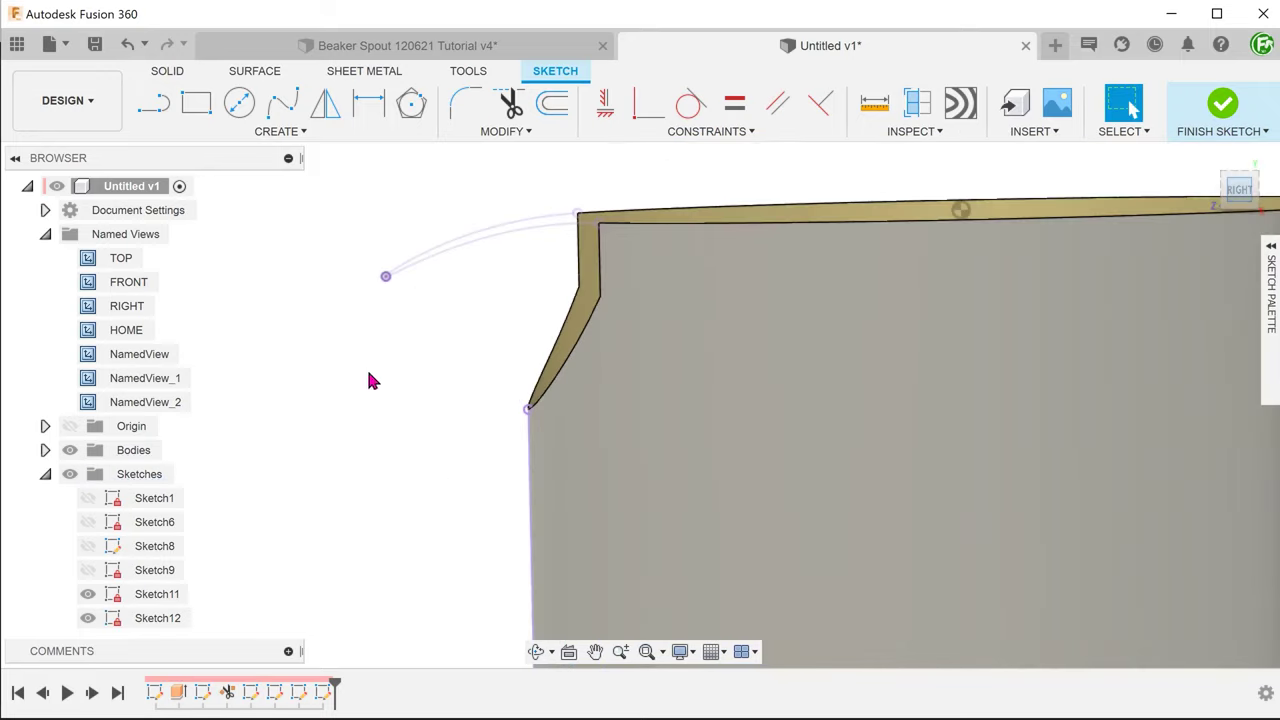
{"action": "left_click", "coordinate": [71, 451]}
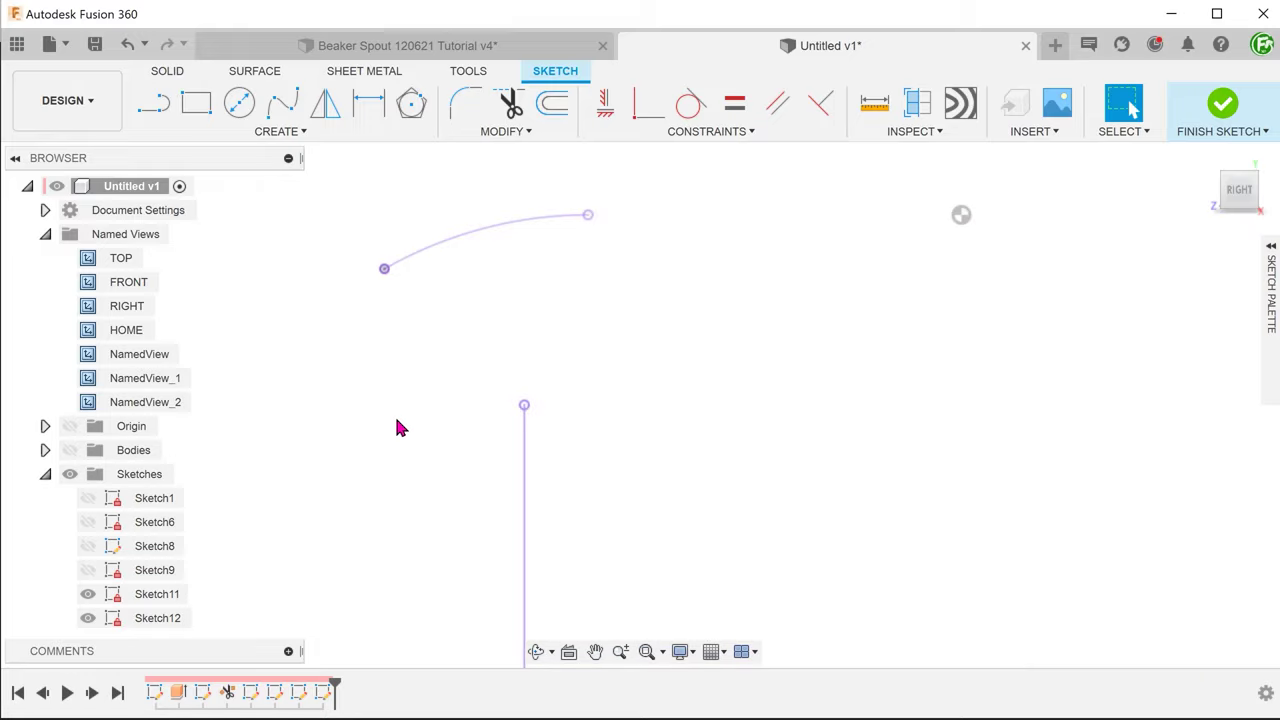
- Draw a fit-point spline from the spout arc's lower end down to the wall line's top
{"action": "left_click", "coordinate": [286, 106]}
{"action": "left_click", "coordinate": [384, 268]}
{"action": "left_click", "coordinate": [487, 340]}
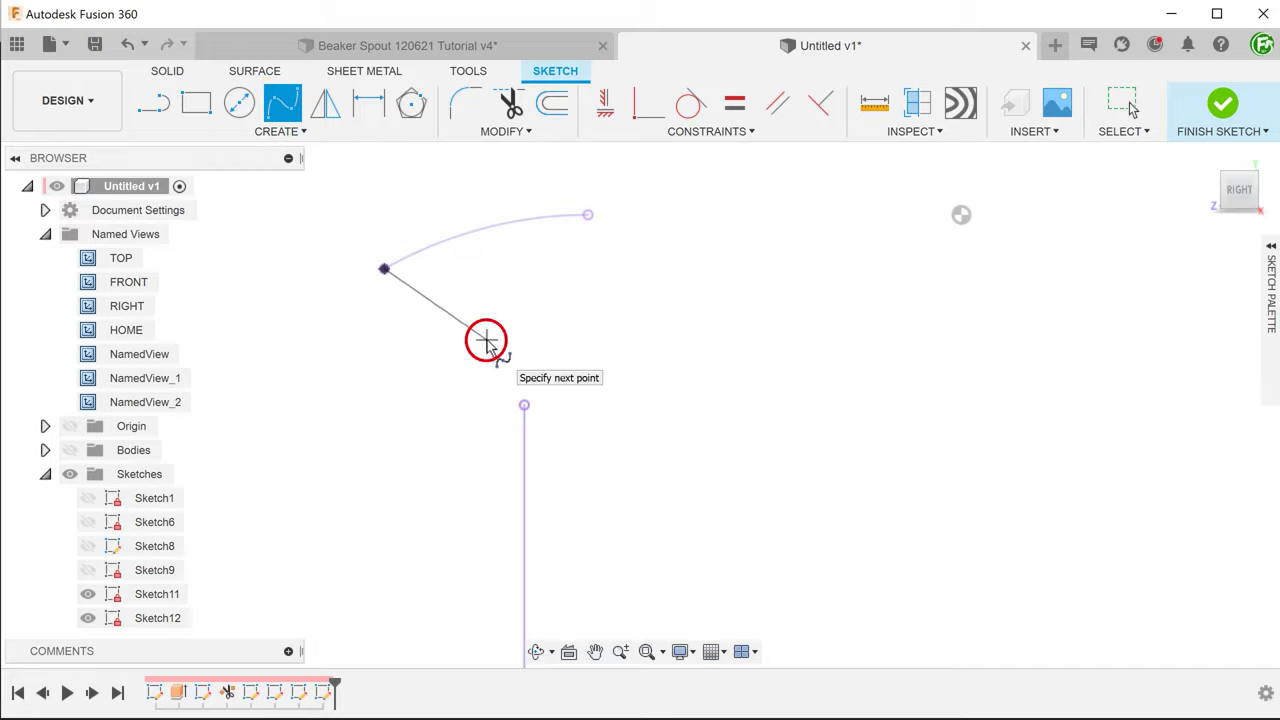
{"action": "double_click", "coordinate": [524, 404]}
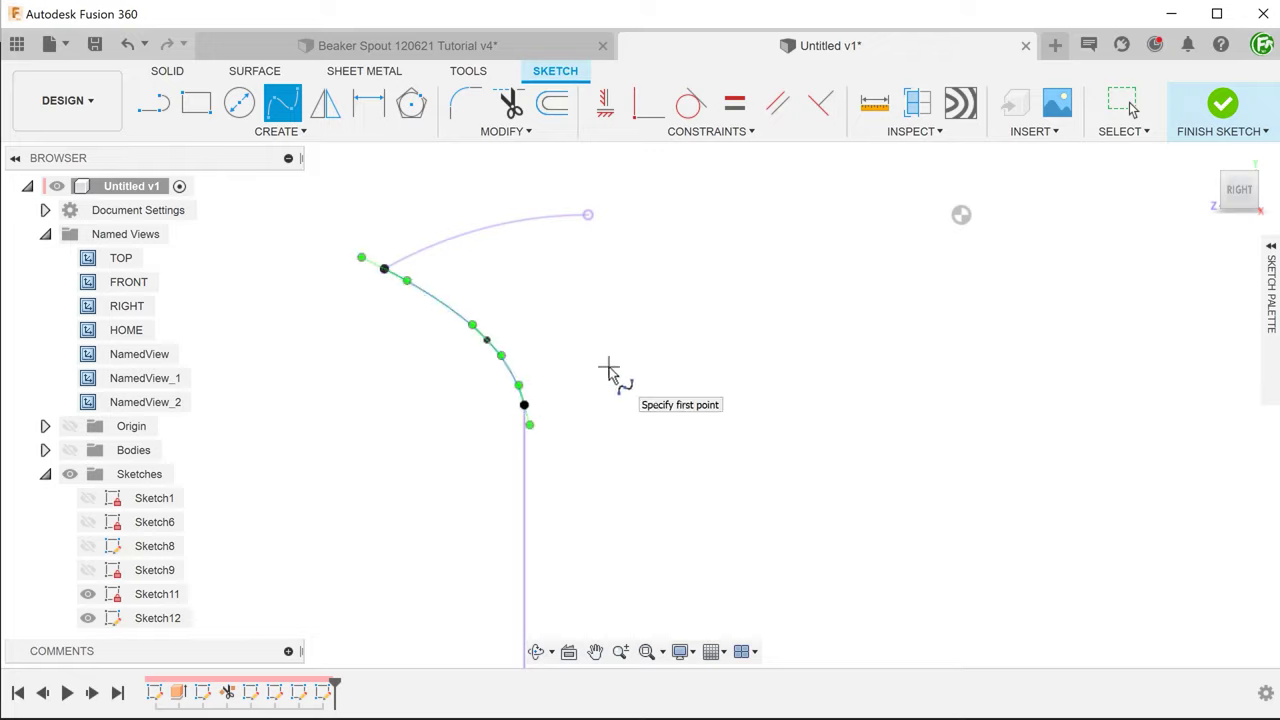
{"action": "key", "text": "Escape"}
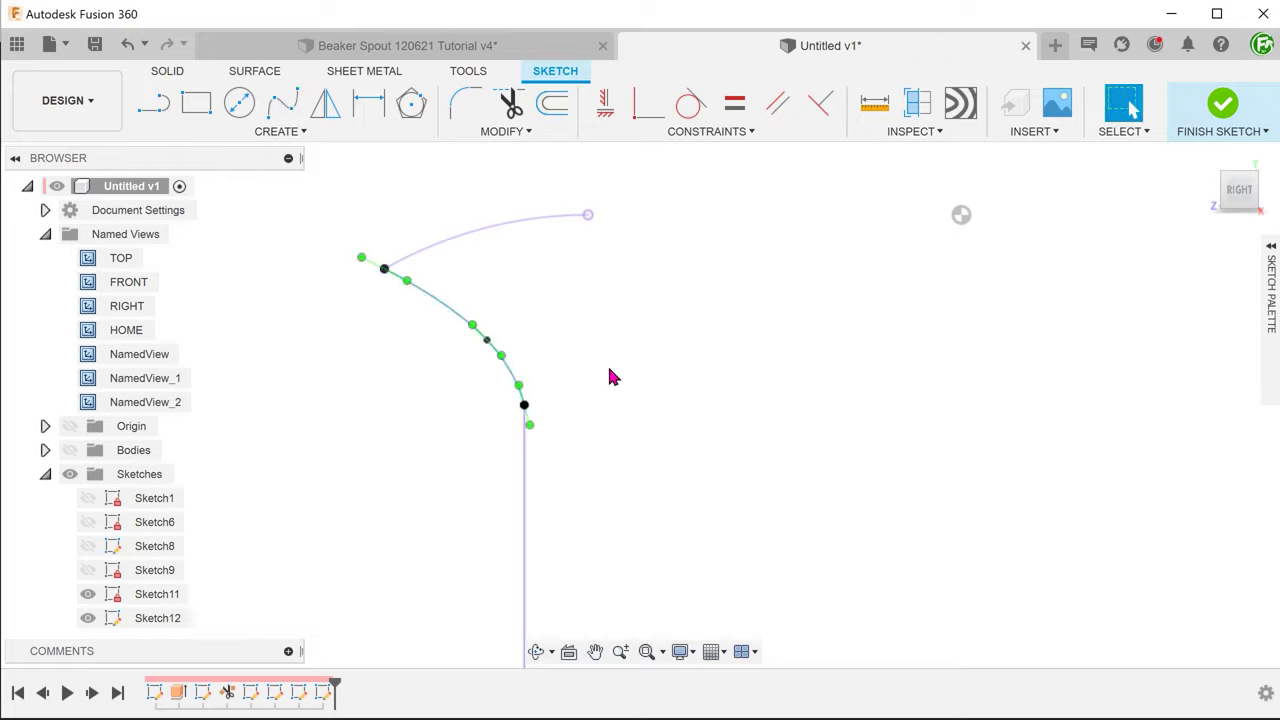
- Make the spline tangent to the vertical wall line
{"action": "left_click", "coordinate": [690, 104]}
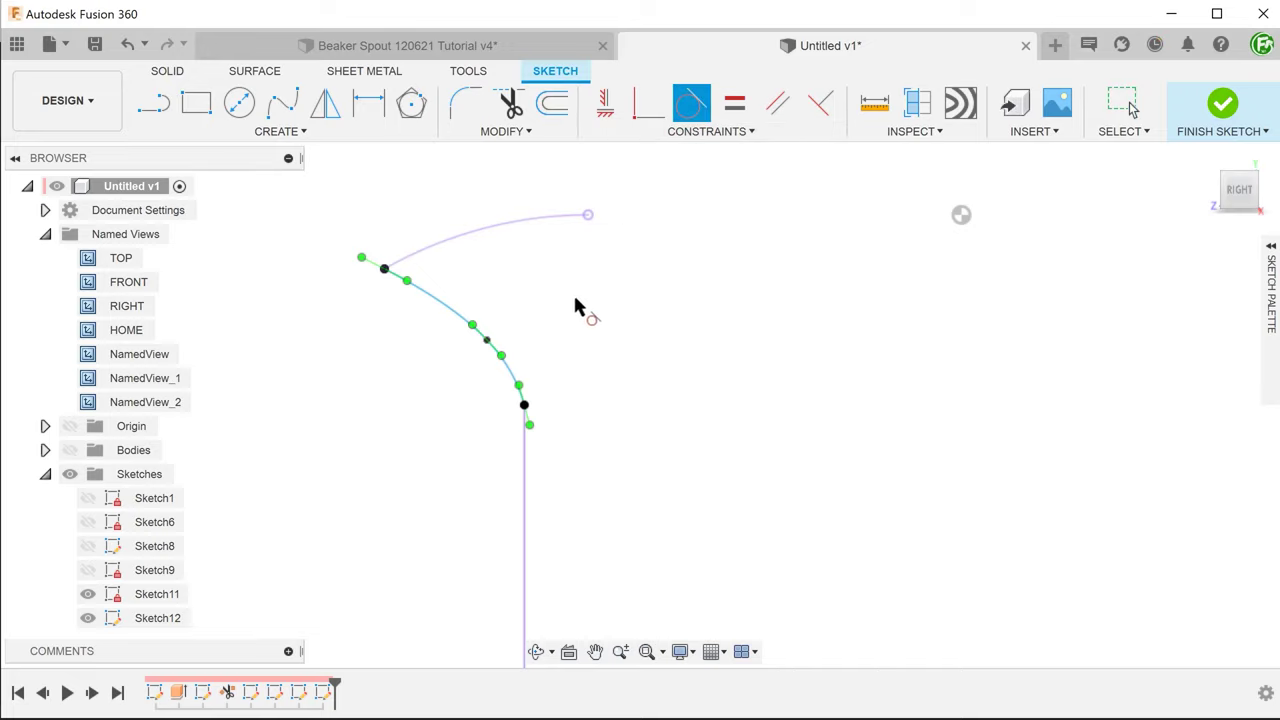
{"action": "left_click", "coordinate": [521, 383]}
{"action": "left_click", "coordinate": [524, 440]}
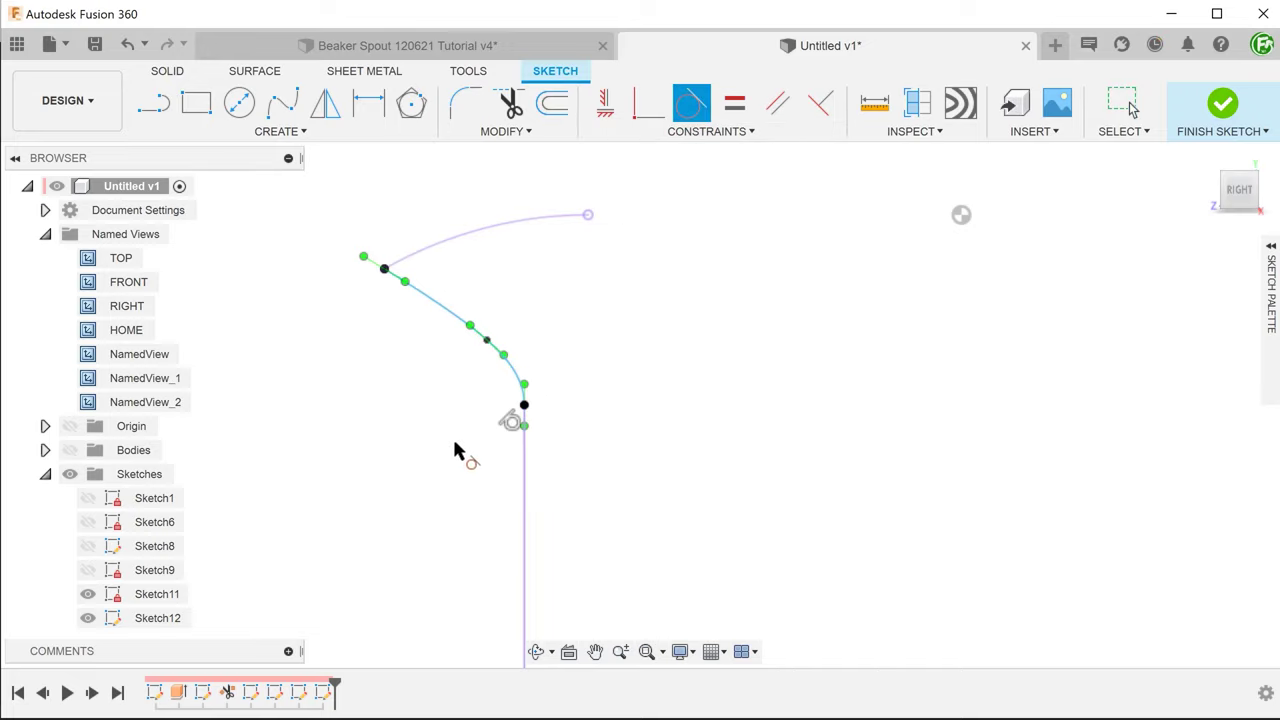
{"action": "key", "text": "Escape"}
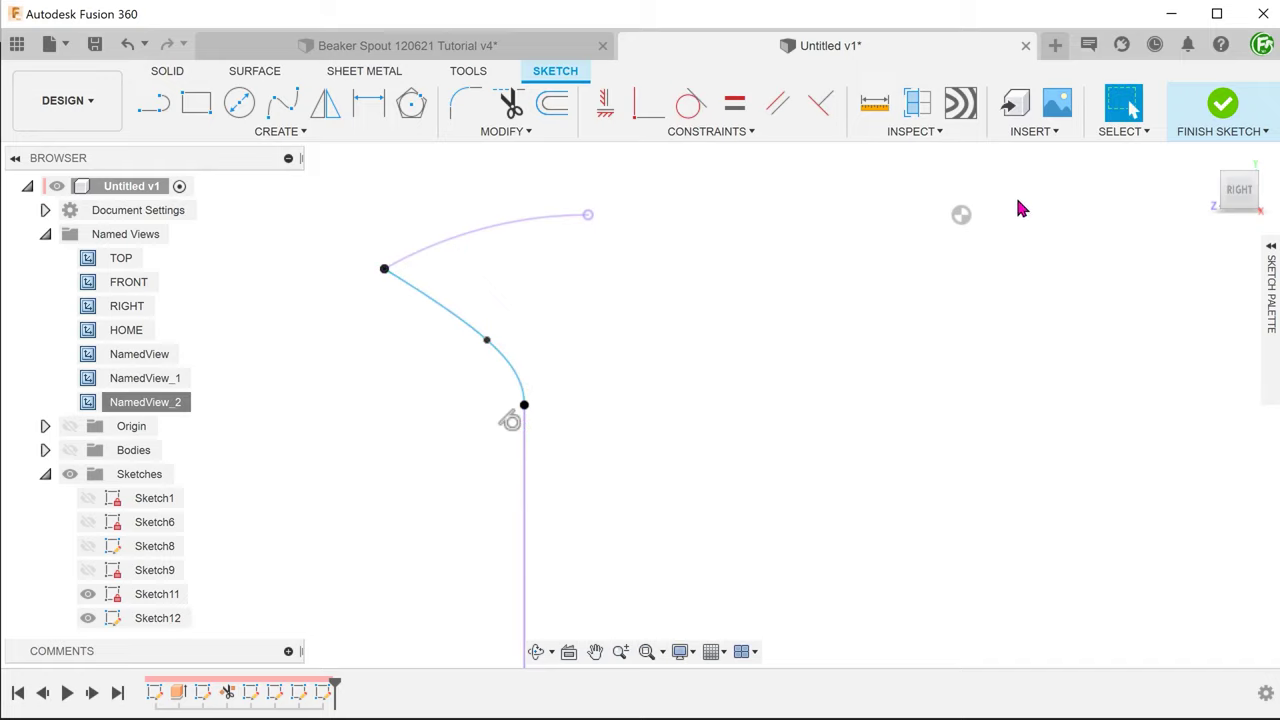
- Finish Sketch12, show the bodies again, and collapse the Named Views folder
{"action": "left_click", "coordinate": [1222, 110]}
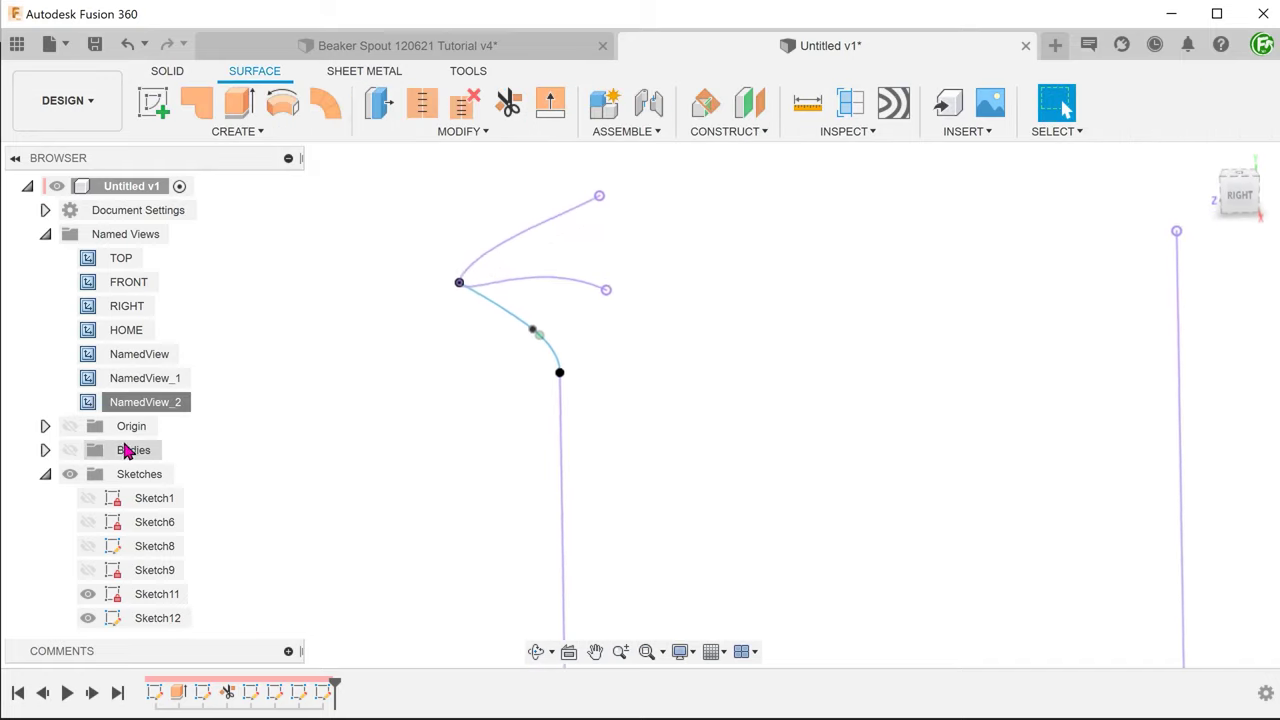
{"action": "left_click", "coordinate": [70, 450]}
{"action": "left_click", "coordinate": [45, 234]}
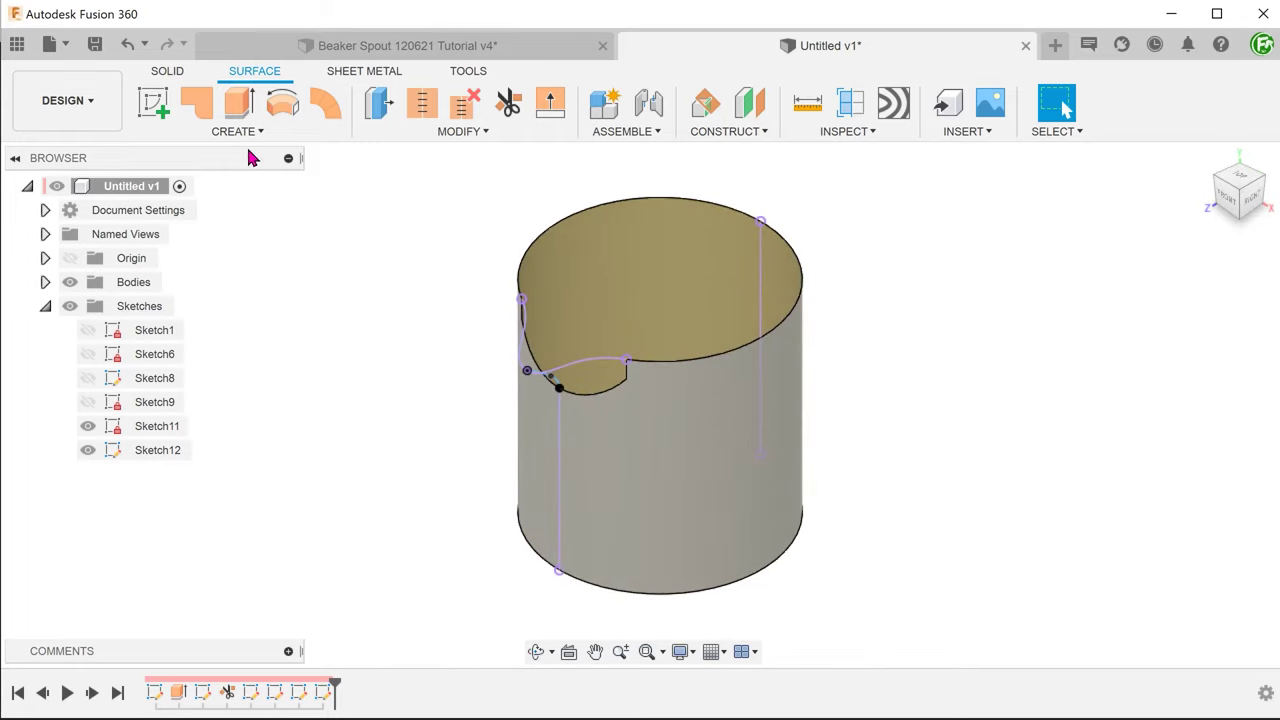
- Start a loft and pick the three lines across the spout cut-out as Profiles 1–3
{"action": "left_click", "coordinate": [236, 133]}
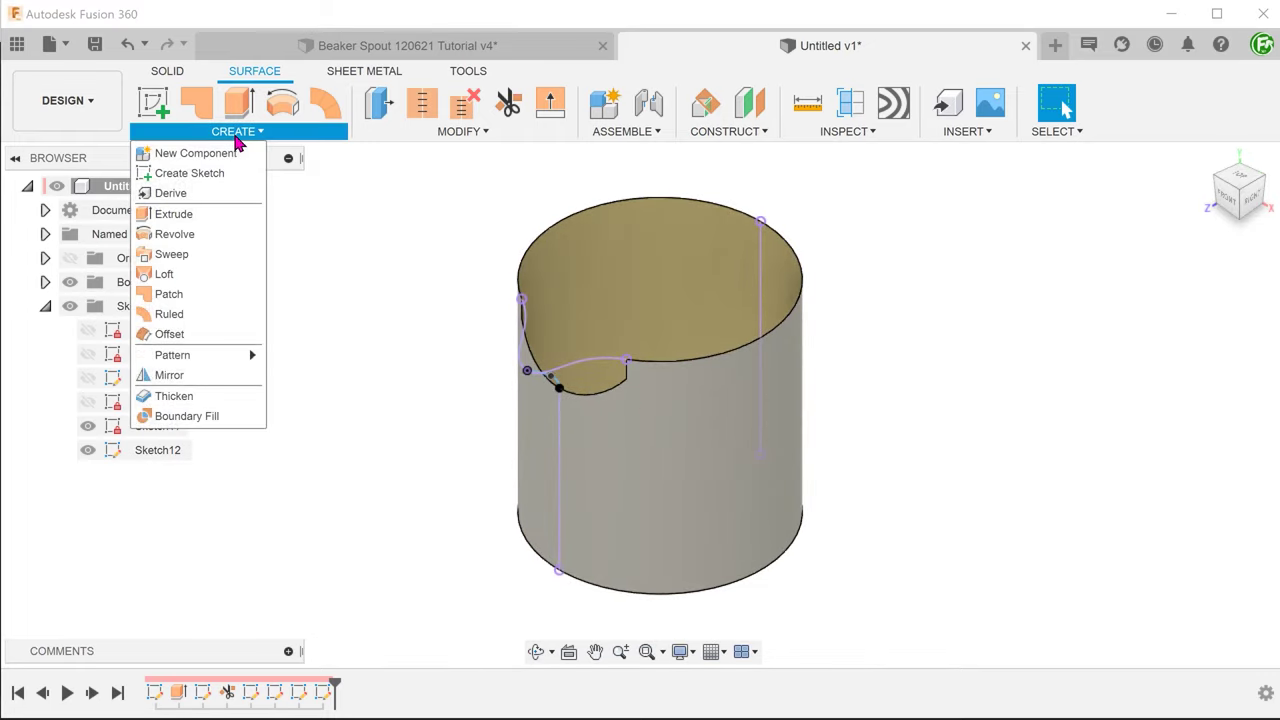
{"action": "left_click", "coordinate": [213, 276]}
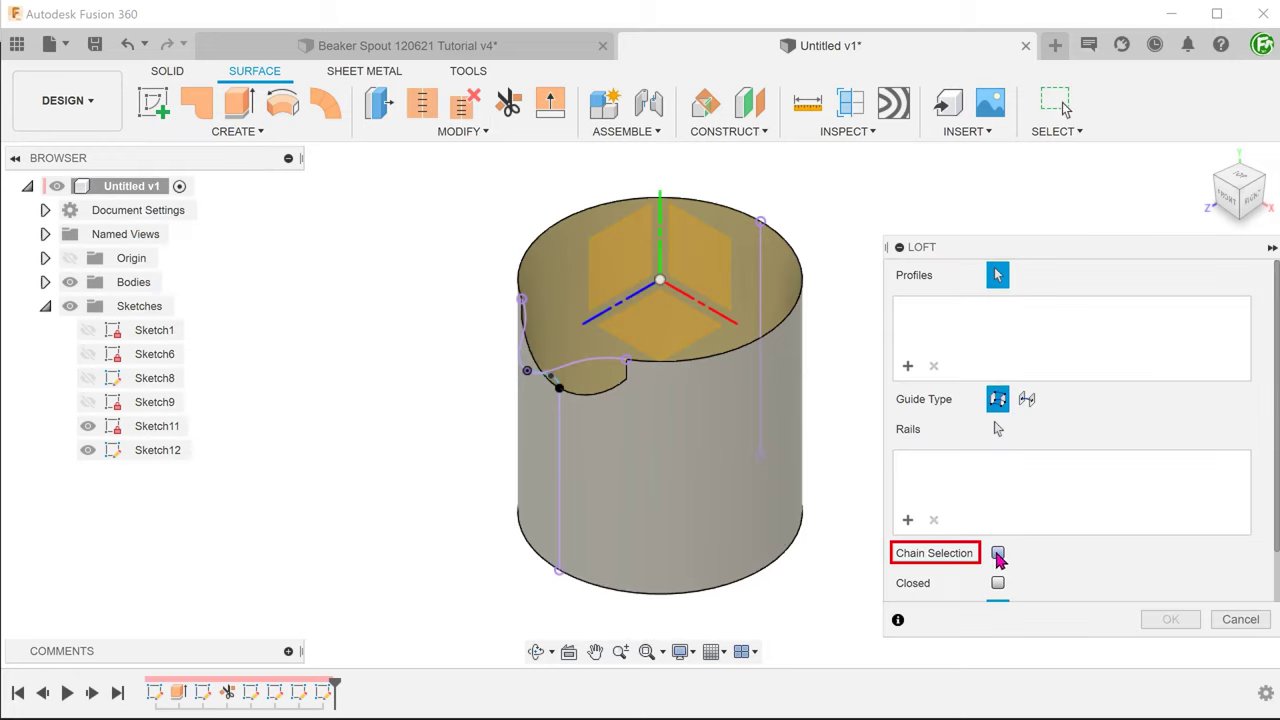
{"action": "scroll", "coordinate": [590, 435], "scroll_direction": "up", "scroll_amount": 5}
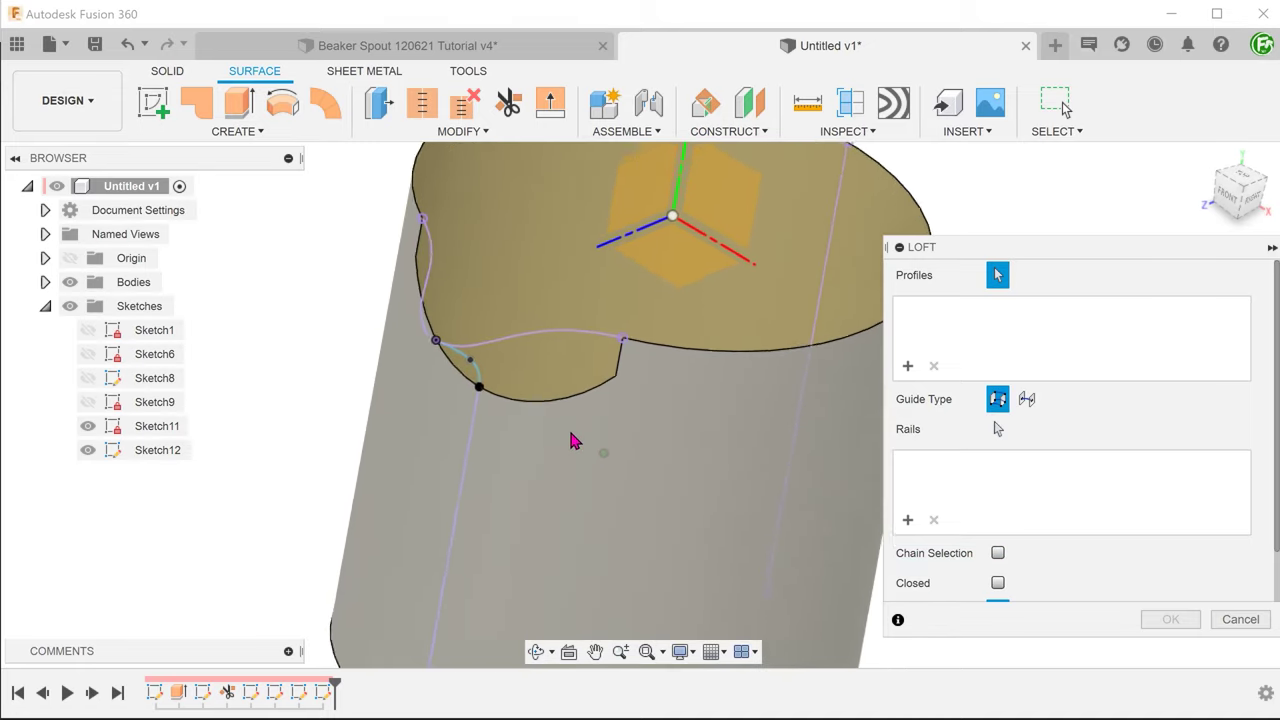
{"action": "scroll", "coordinate": [585, 420], "scroll_direction": "up", "scroll_amount": 2}
{"action": "left_click", "coordinate": [610, 368]}
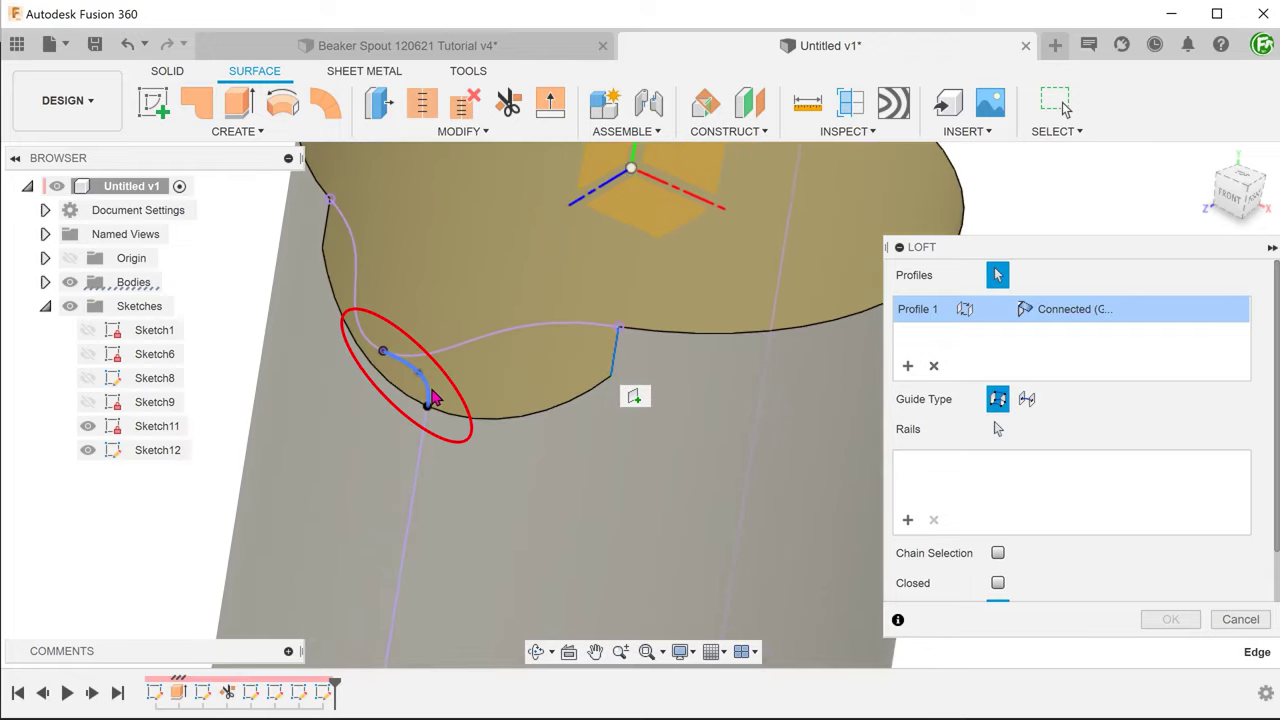
{"action": "left_click", "coordinate": [428, 395]}
{"action": "mouse_move", "coordinate": [432, 397]}
{"action": "middle_mouse_down", "text": "shift"}
{"action": "mouse_move", "coordinate": [422, 427]}
{"action": "mouse_move", "coordinate": [391, 449]}
{"action": "mouse_move", "coordinate": [352, 350]}
{"action": "middle_mouse_up", "text": "shift"}
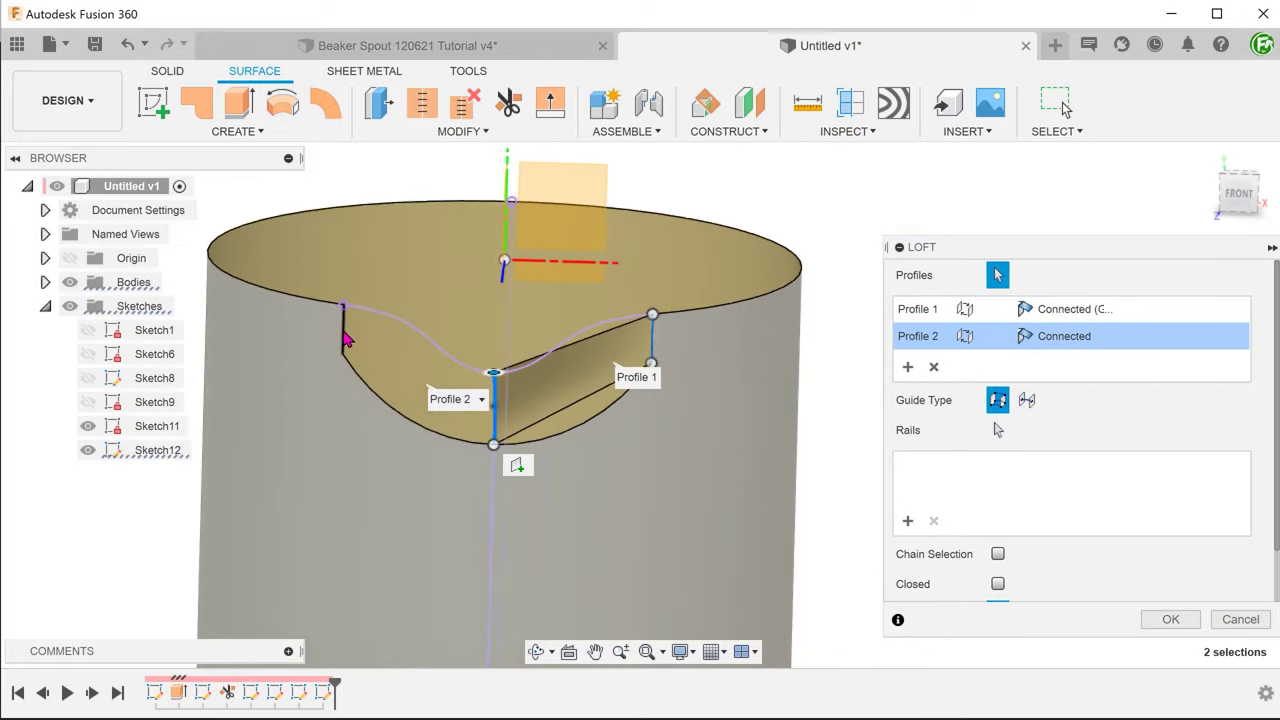
{"action": "left_click", "coordinate": [344, 338]}
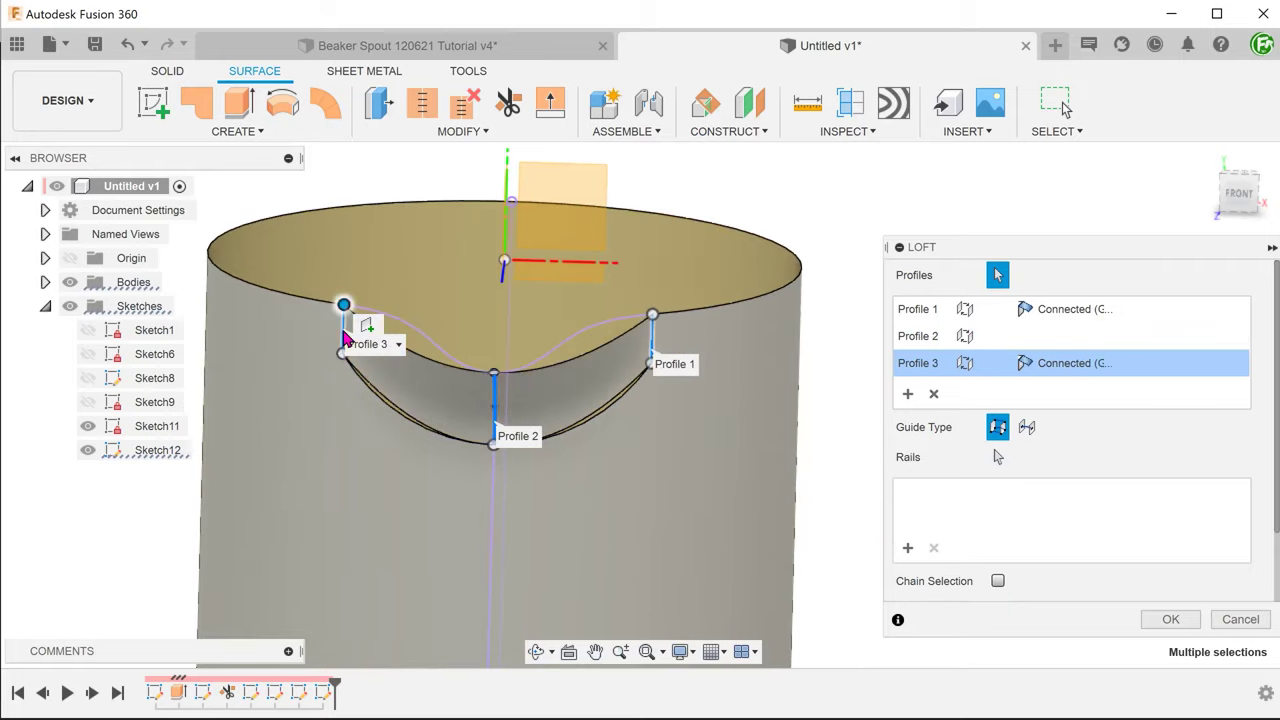
{"action": "middle_click_drag", "start_coordinate": [344, 338], "coordinate": [344, 338], "text": "shift"}
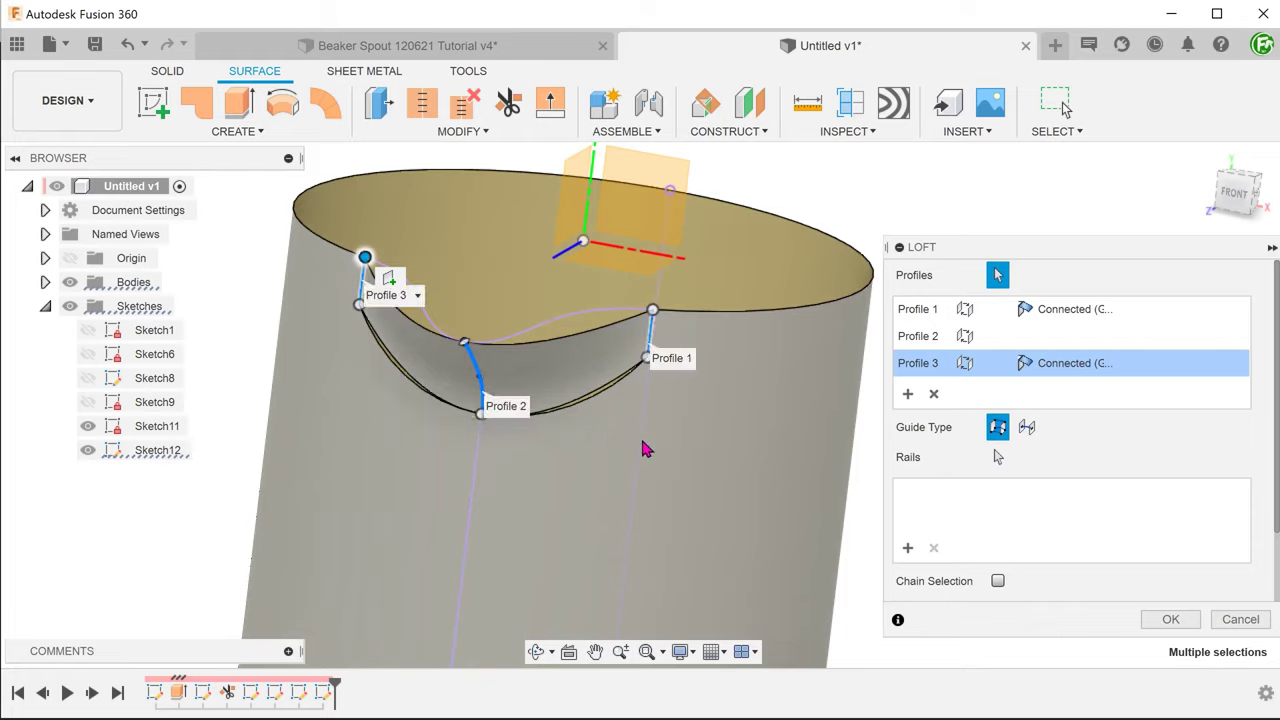
- Add the spout rim spline and the lower cut-out edge as the loft's two rails
{"action": "left_click", "coordinate": [993, 466]}
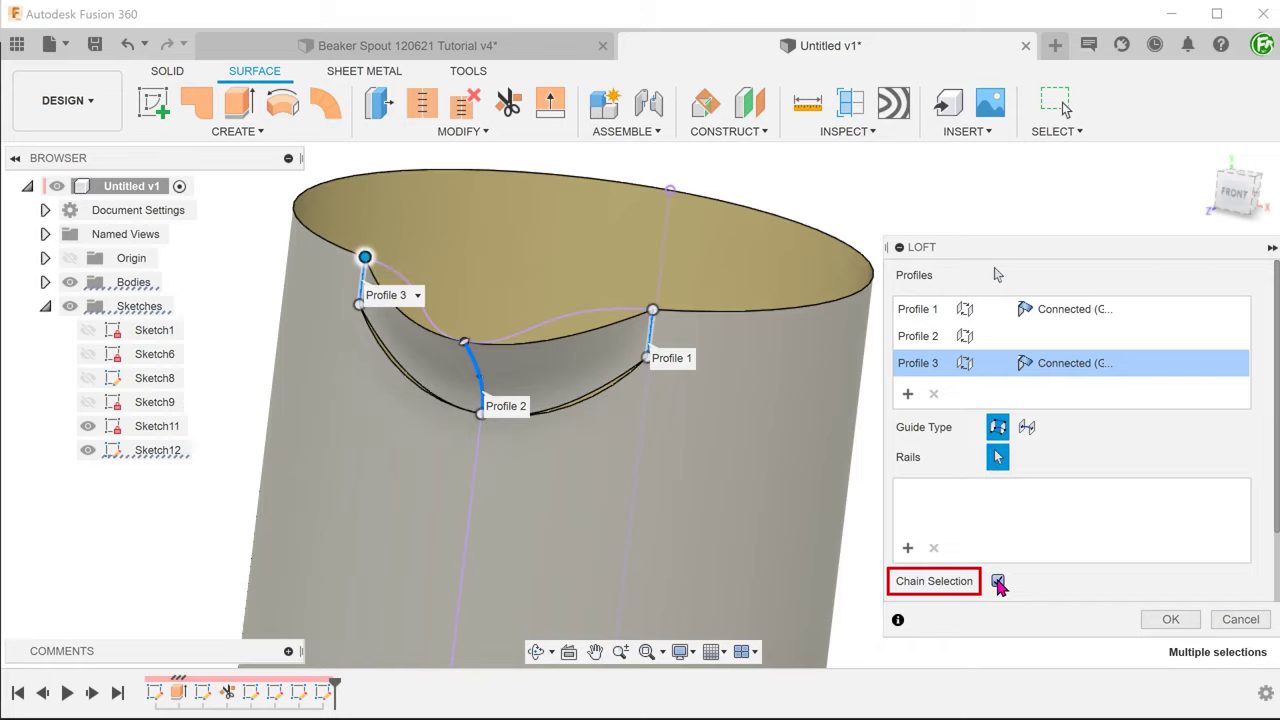
{"action": "left_click", "coordinate": [568, 326]}
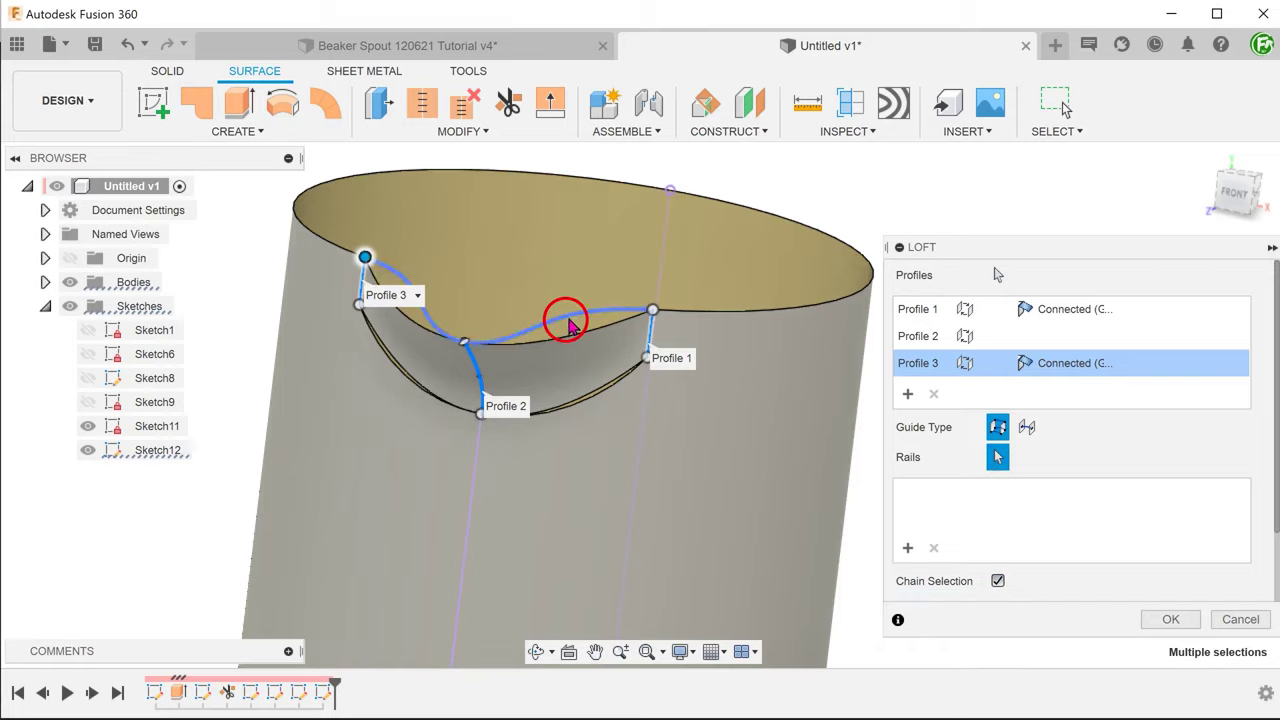
{"action": "left_click", "coordinate": [587, 401]}
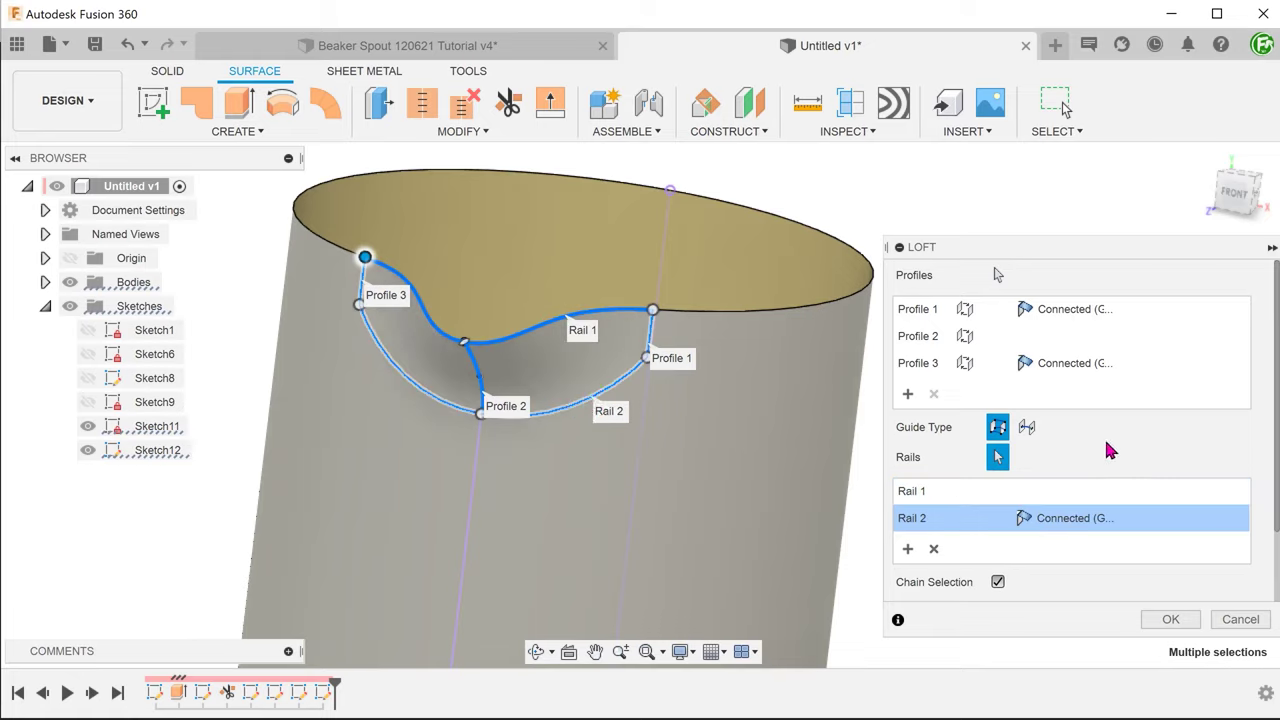
- Set Profiles 1 and 3 to Curvature (G2) aligned to the surface, and Rail 2 to Tangent (G1)
{"action": "left_click", "coordinate": [1072, 309]}
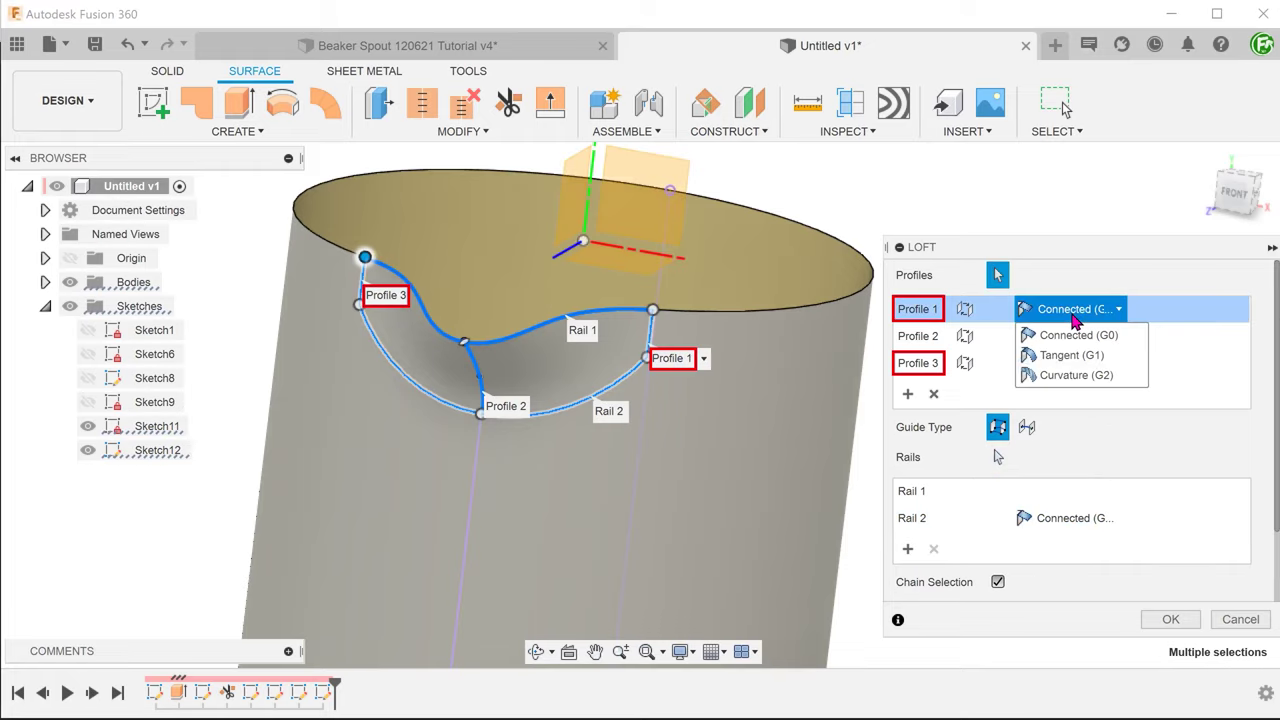
{"action": "left_click", "coordinate": [1078, 376]}
{"action": "left_click", "coordinate": [1072, 363]}
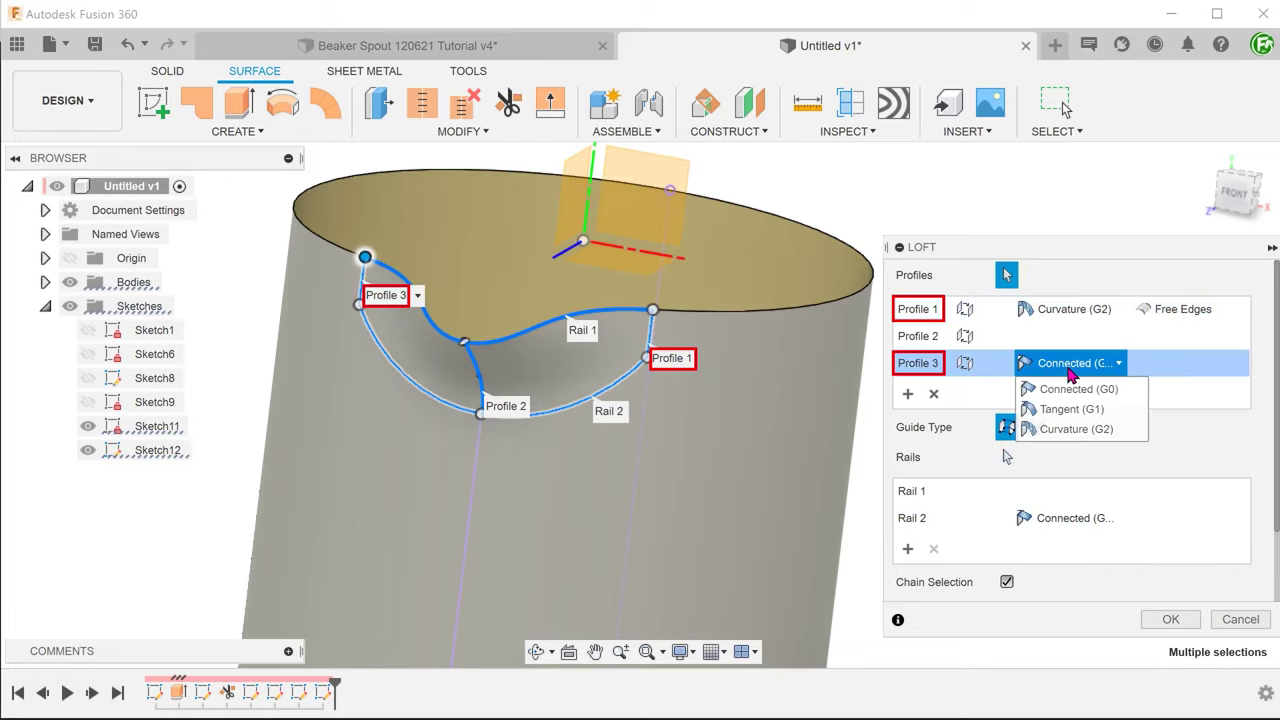
{"action": "left_click", "coordinate": [1084, 429]}
{"action": "left_click", "coordinate": [1183, 309]}
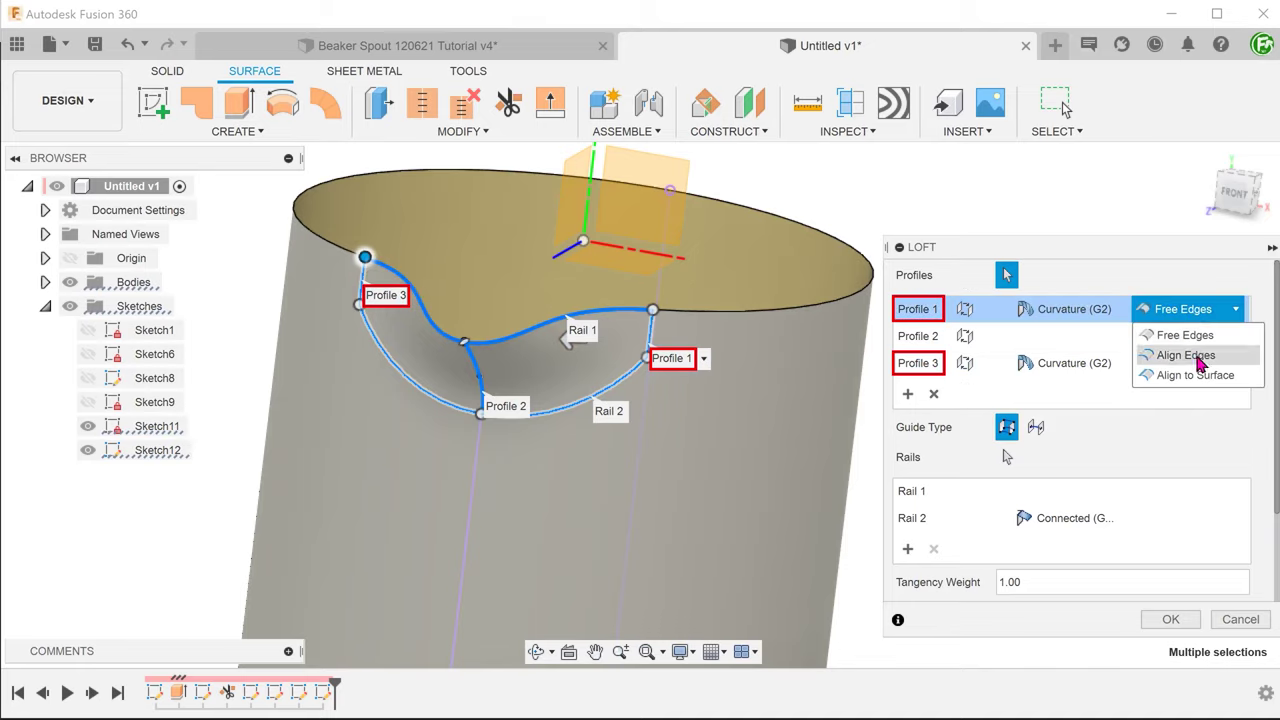
{"action": "left_click", "coordinate": [1196, 378]}
{"action": "left_click", "coordinate": [1185, 364]}
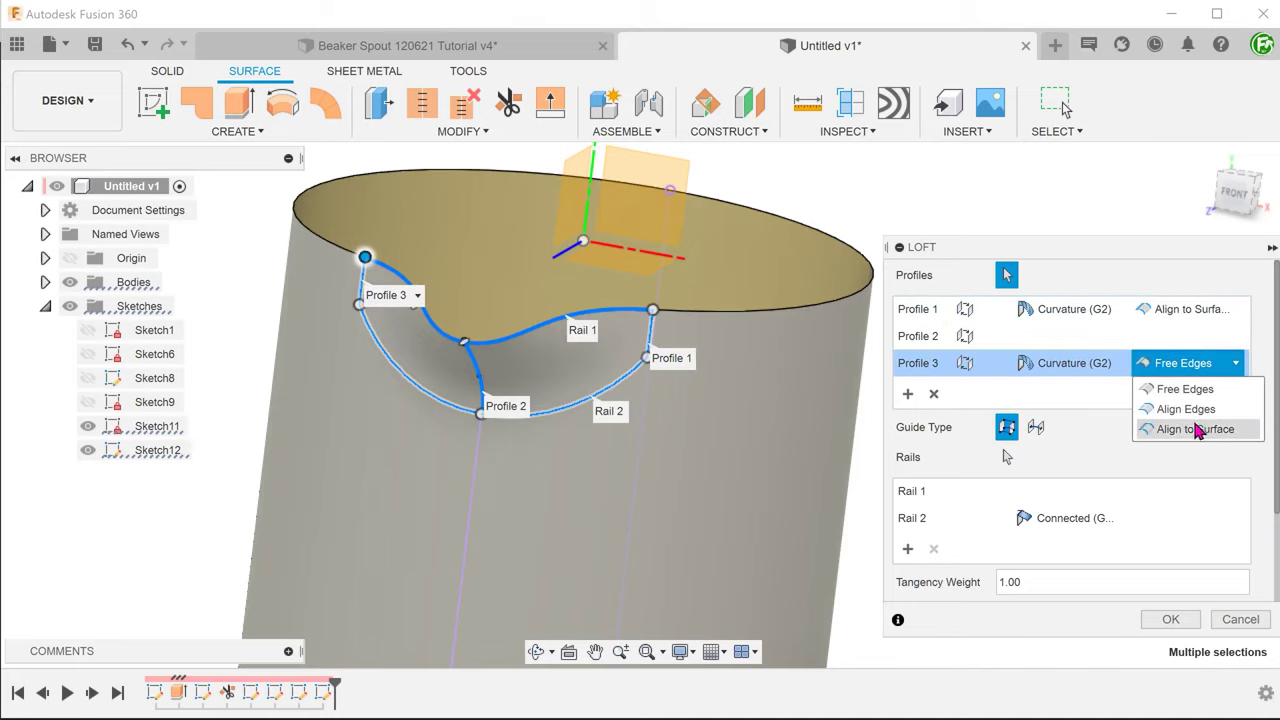
{"action": "left_click", "coordinate": [1126, 431]}
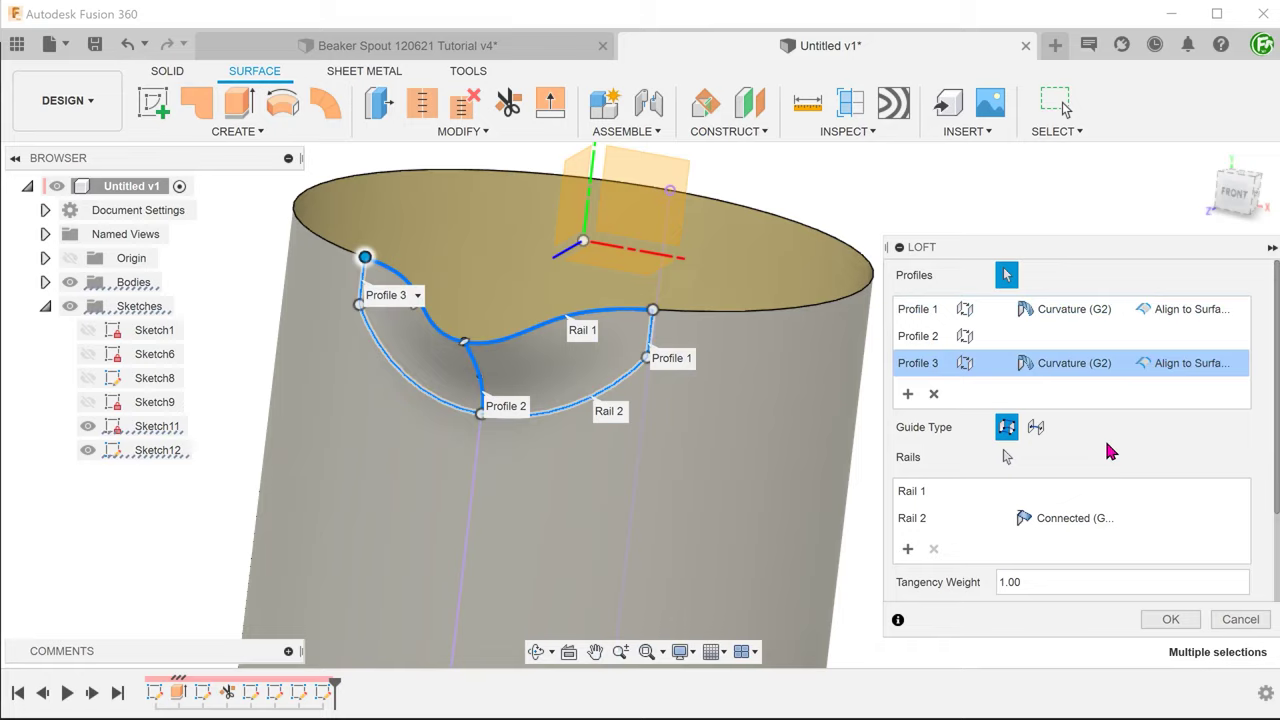
{"action": "left_click", "coordinate": [1092, 520]}
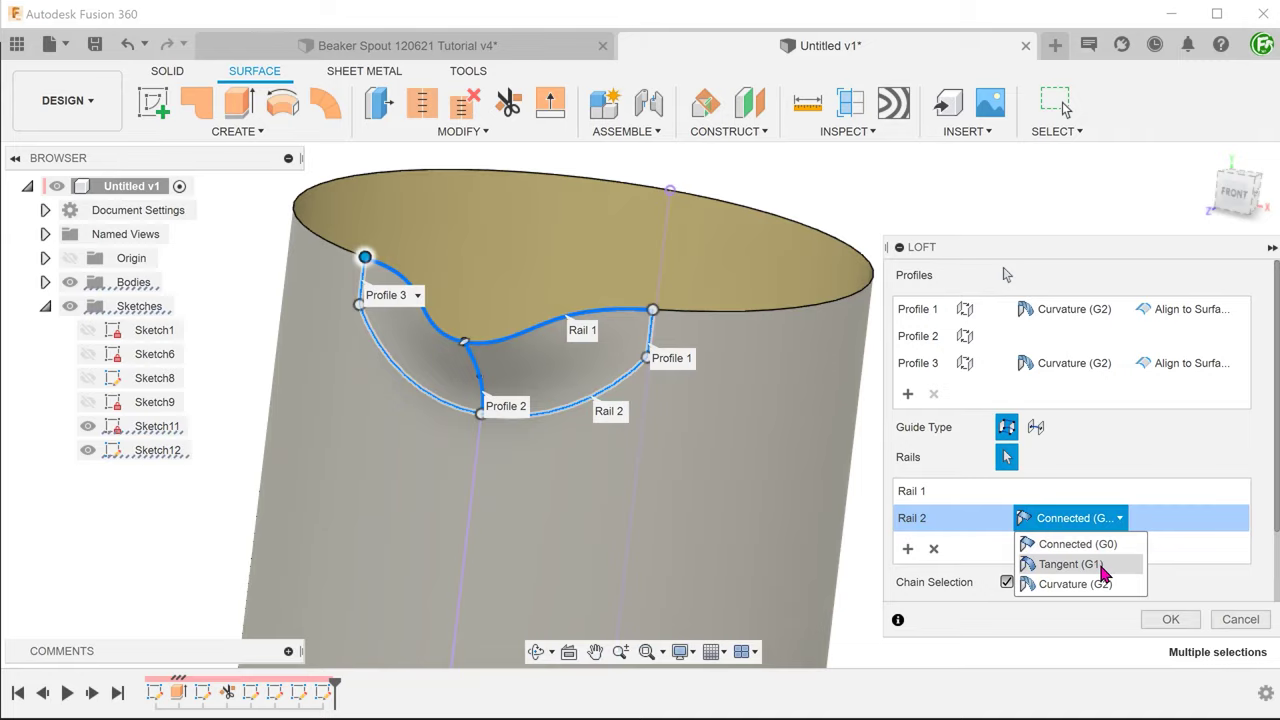
{"action": "left_click", "coordinate": [1104, 568]}
- Create the lofted spout surface, orbit back to the whole beaker, and expand the Bodies folder
{"action": "left_click", "coordinate": [1170, 620]}
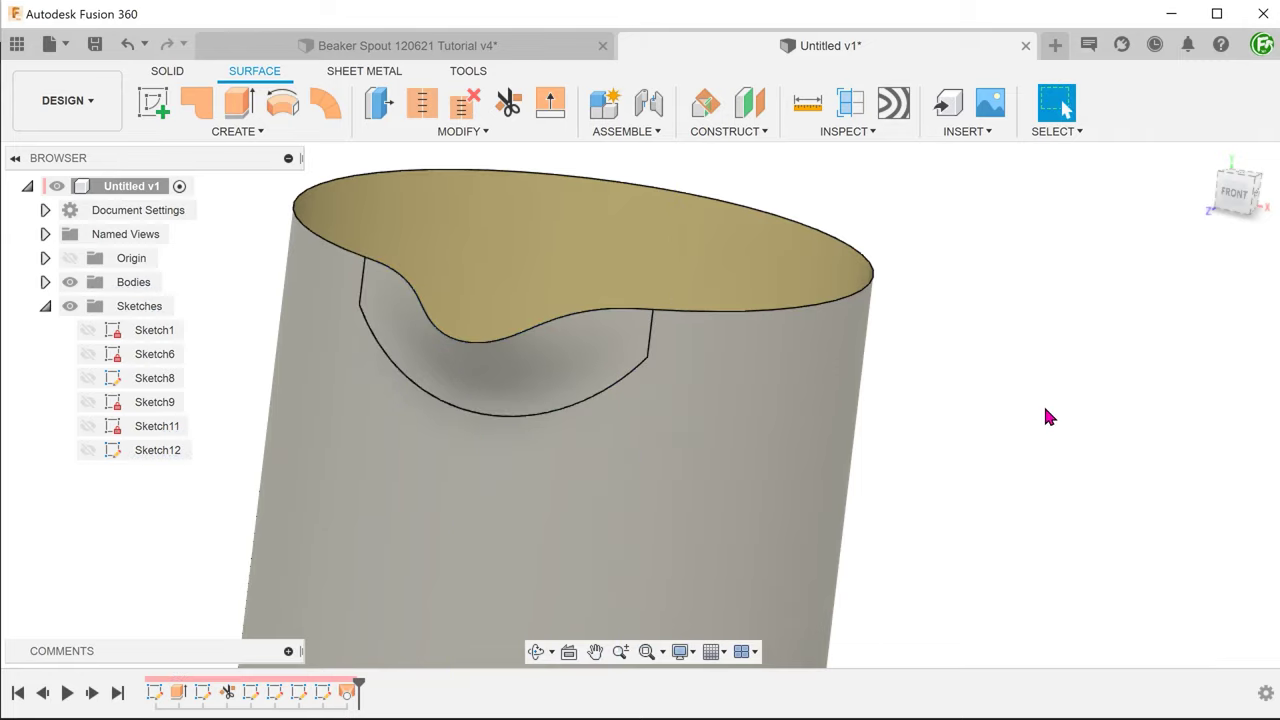
{"action": "middle_click_drag", "start_coordinate": [1037, 403], "coordinate": [318, 347], "text": "shift"}
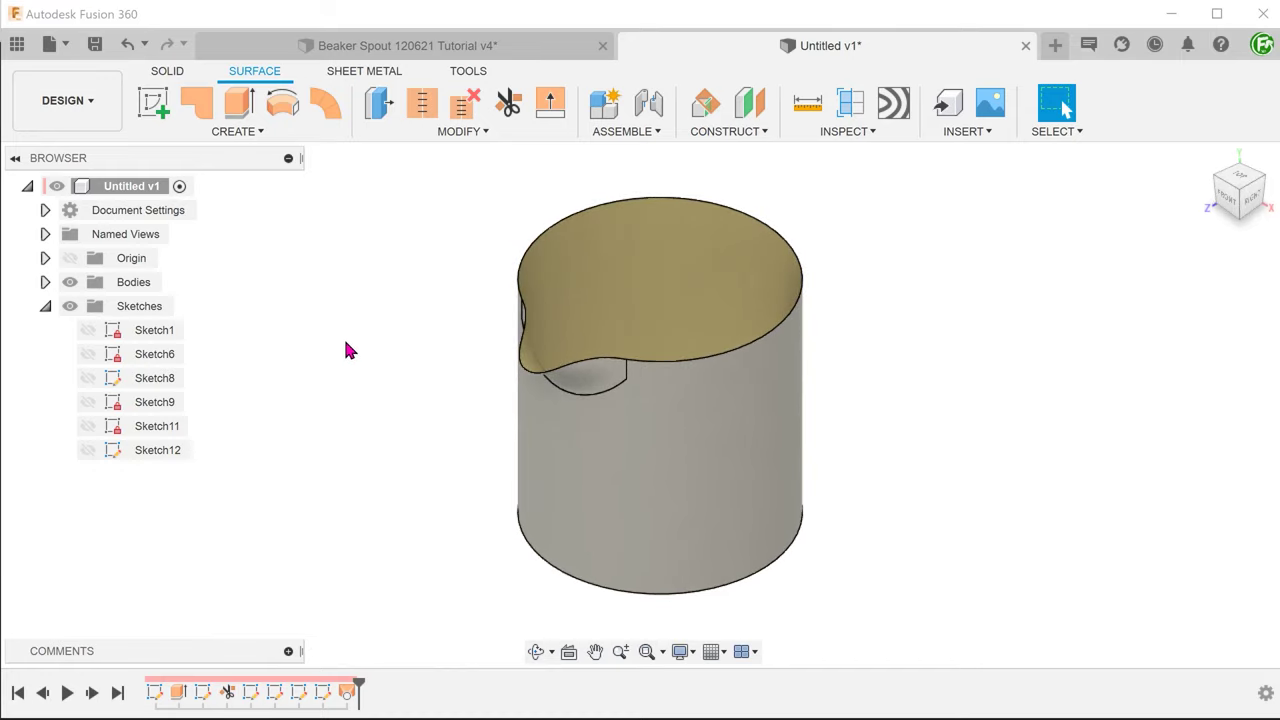
{"action": "left_click", "coordinate": [45, 282]}
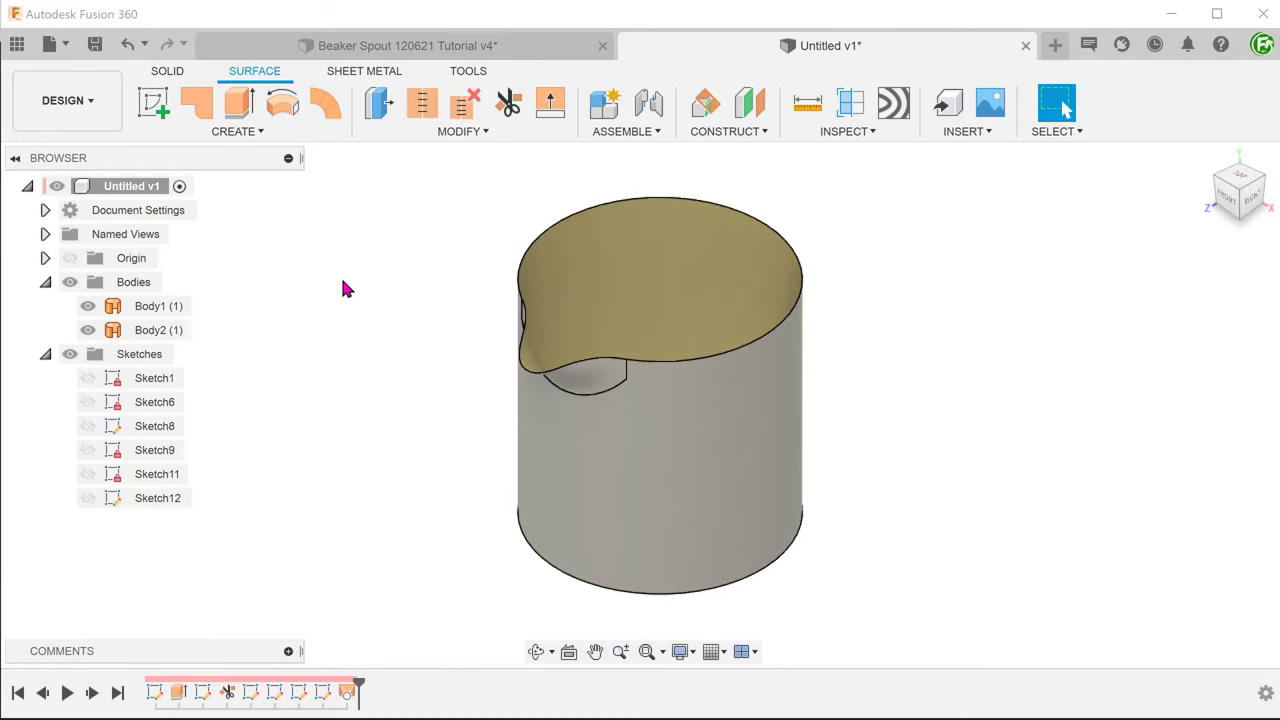
- Stitch the spout surface (Body2) and cylinder surface (Body1) together into Body3
{"action": "left_click", "coordinate": [405, 131]}
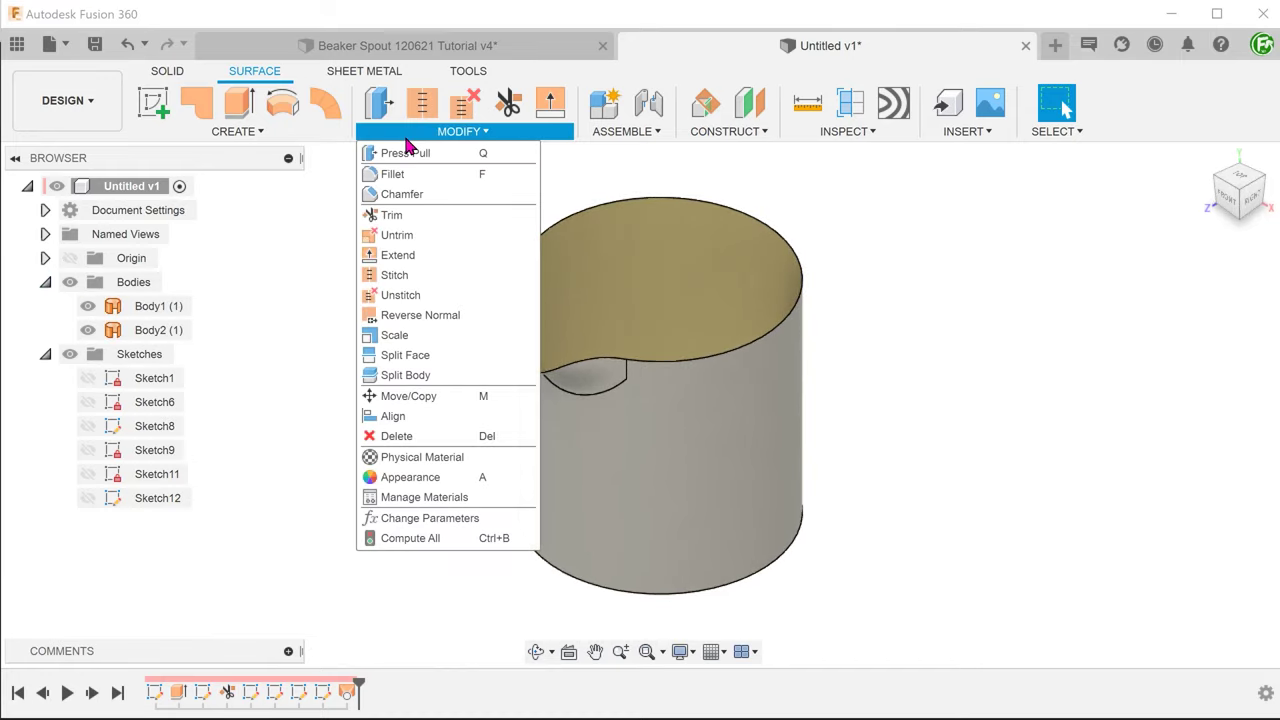
{"action": "left_click", "coordinate": [392, 276]}
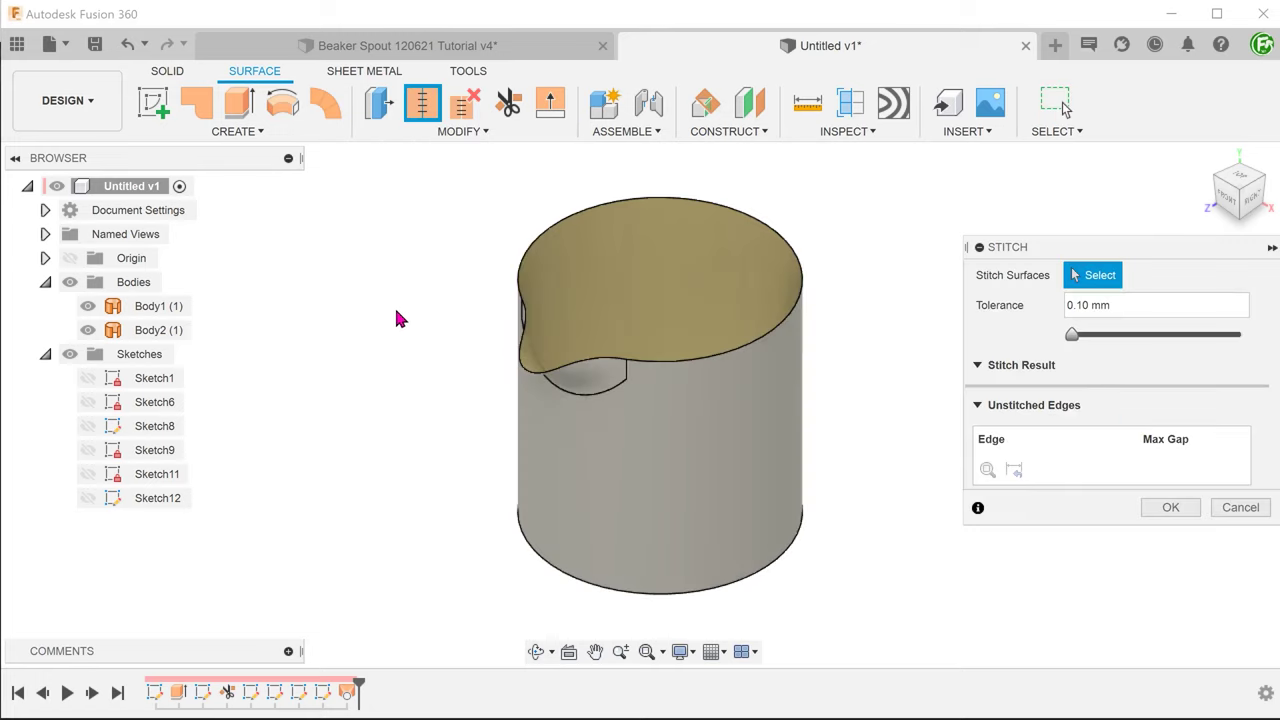
{"action": "left_click", "coordinate": [598, 388]}
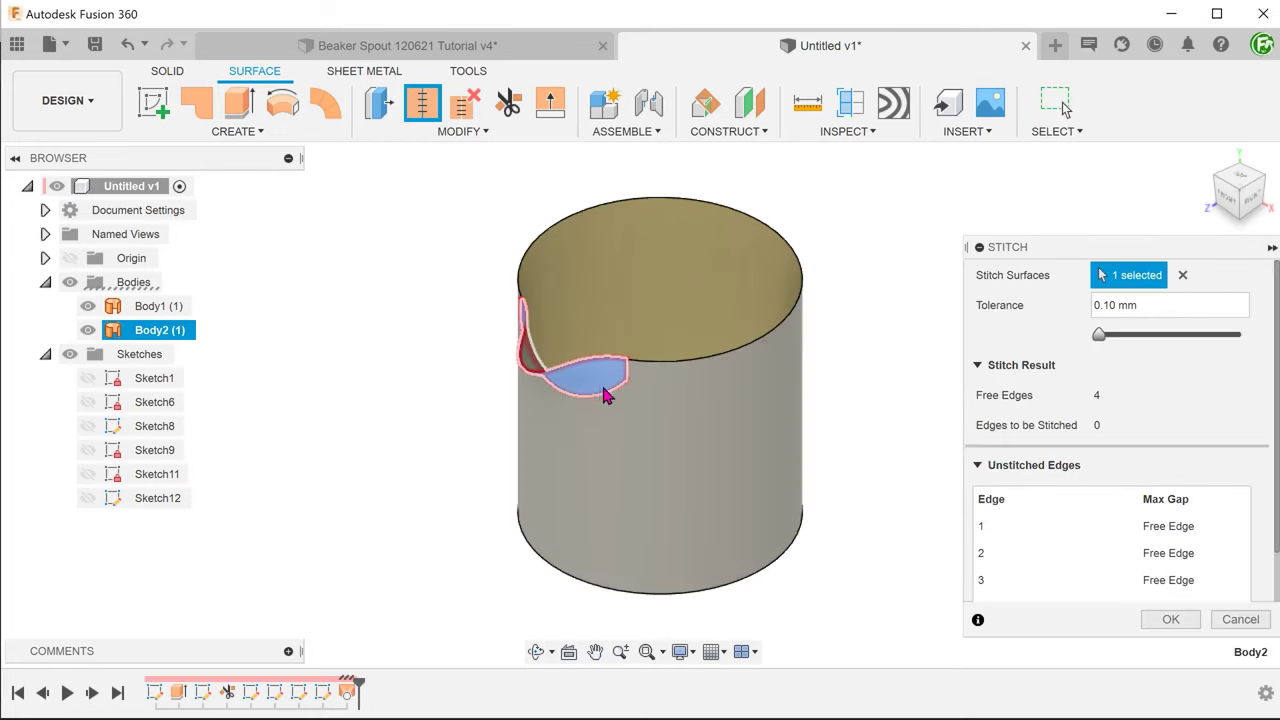
{"action": "left_click", "coordinate": [760, 436]}
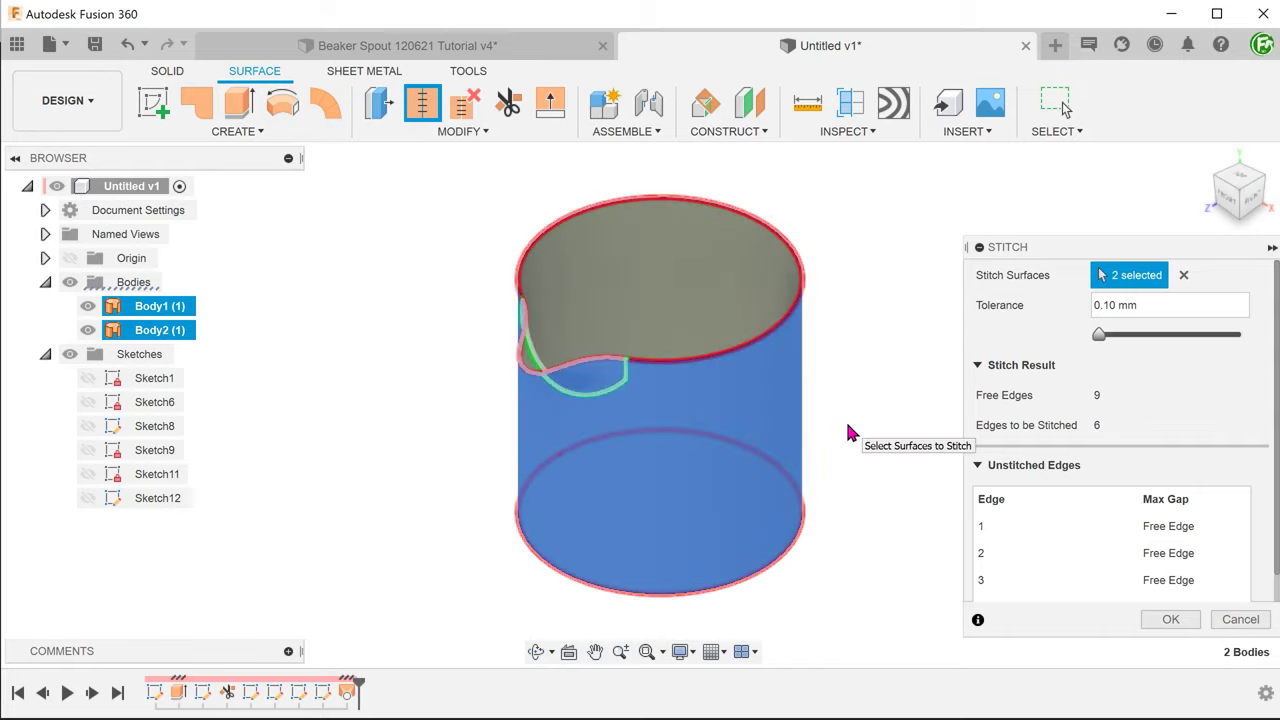
{"action": "left_click", "coordinate": [1168, 619]}
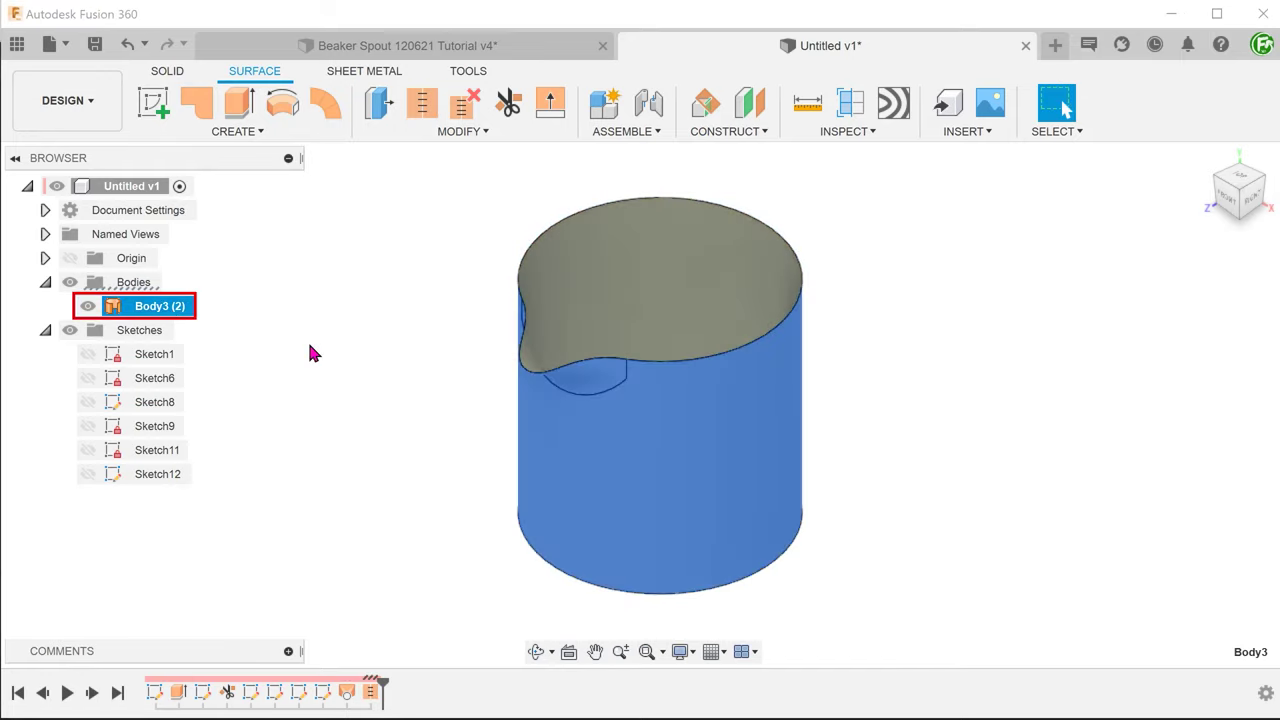
- Thicken the stitched beaker surface by 1 mm to create solid Body4
{"action": "left_click", "coordinate": [233, 132]}
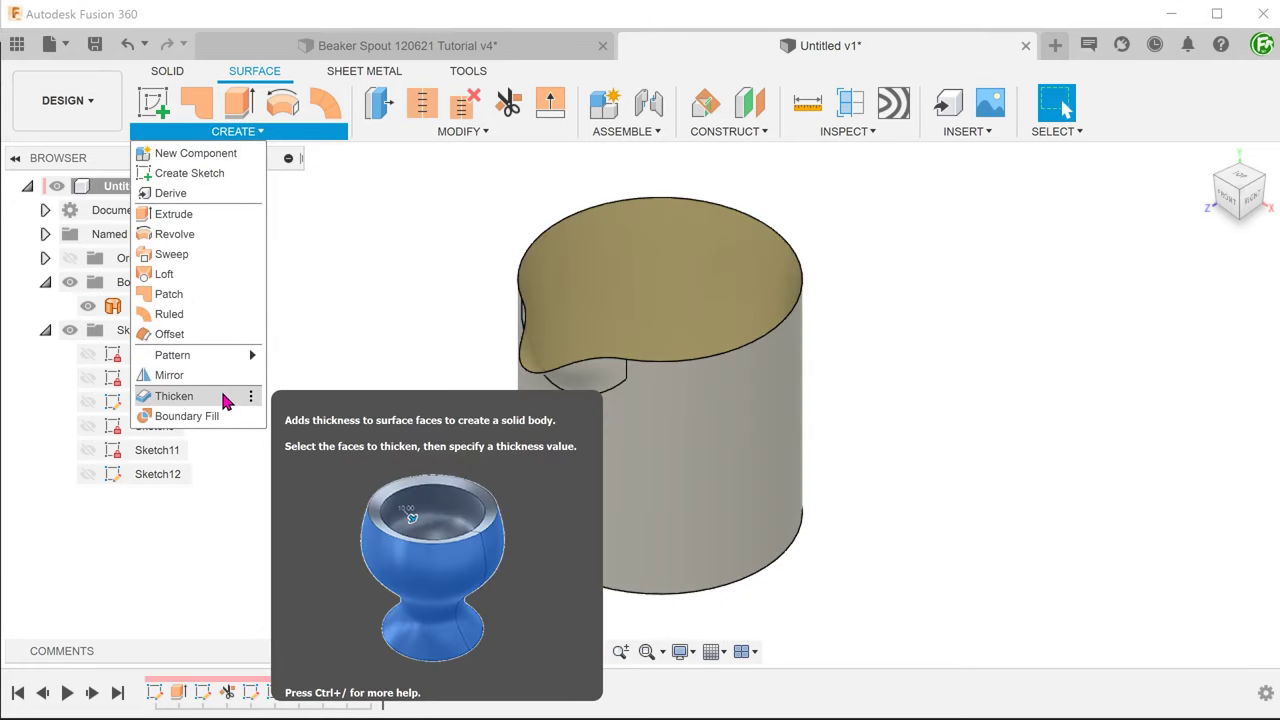
{"action": "left_click", "coordinate": [224, 400]}
{"action": "left_click", "coordinate": [571, 431]}
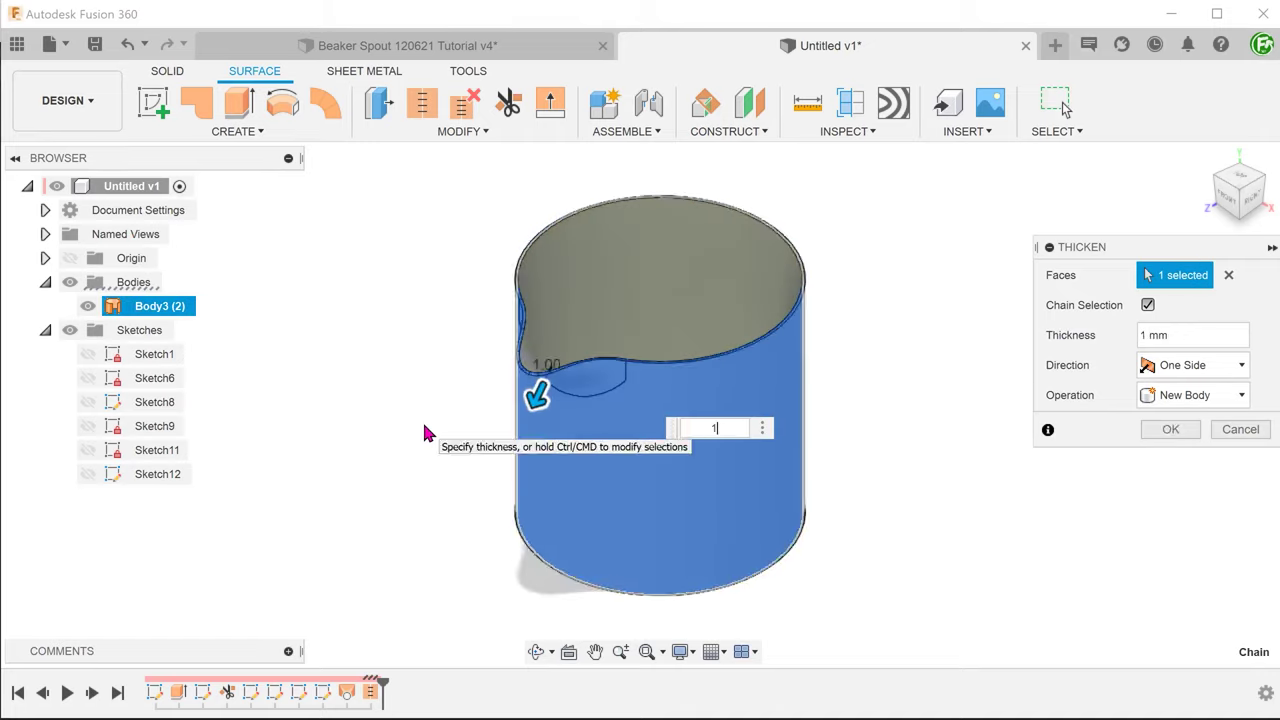
{"action": "key", "text": "Return"}
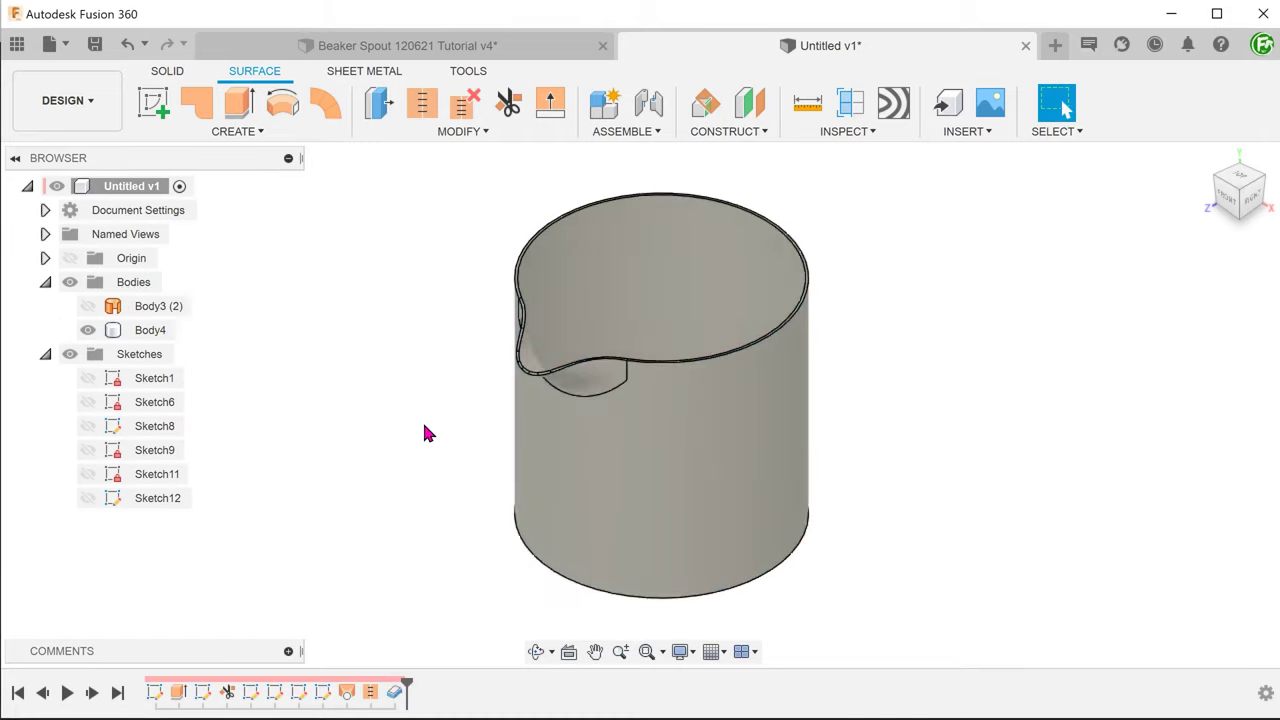